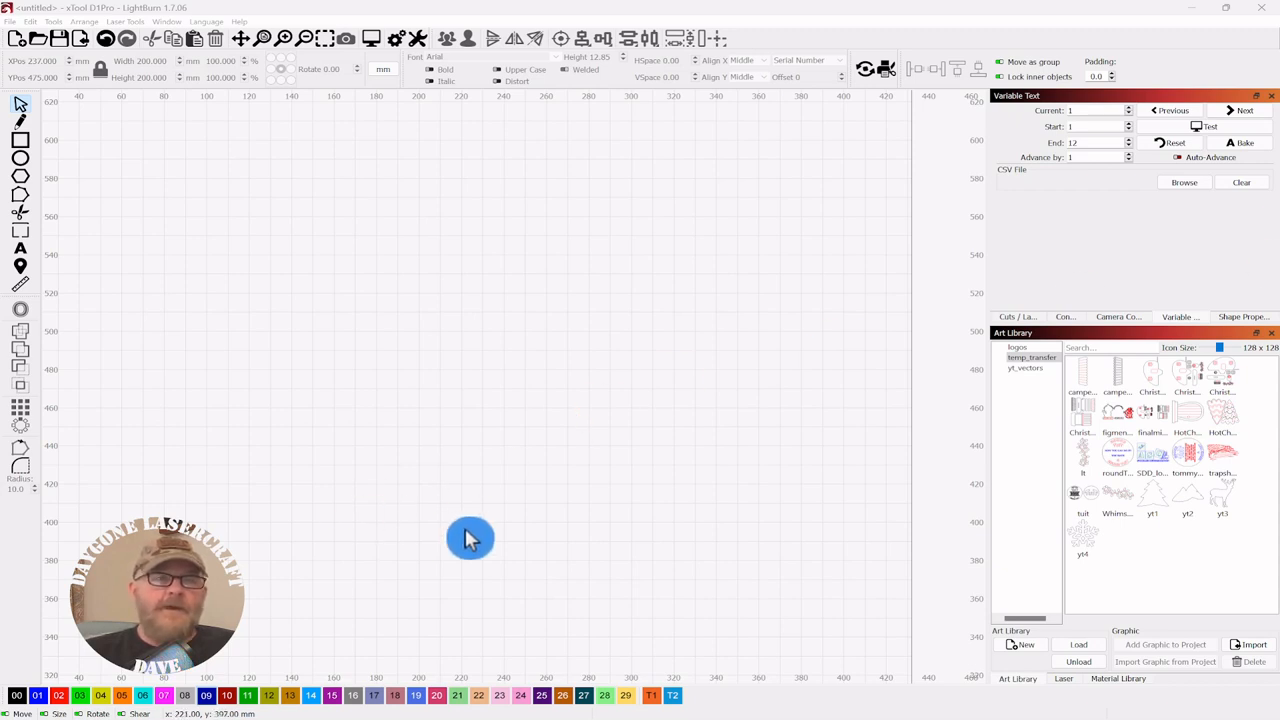
# - Draw a large circle with the Ellipse tool and move it near the canvas centre
pyautogui.click(22, 160)
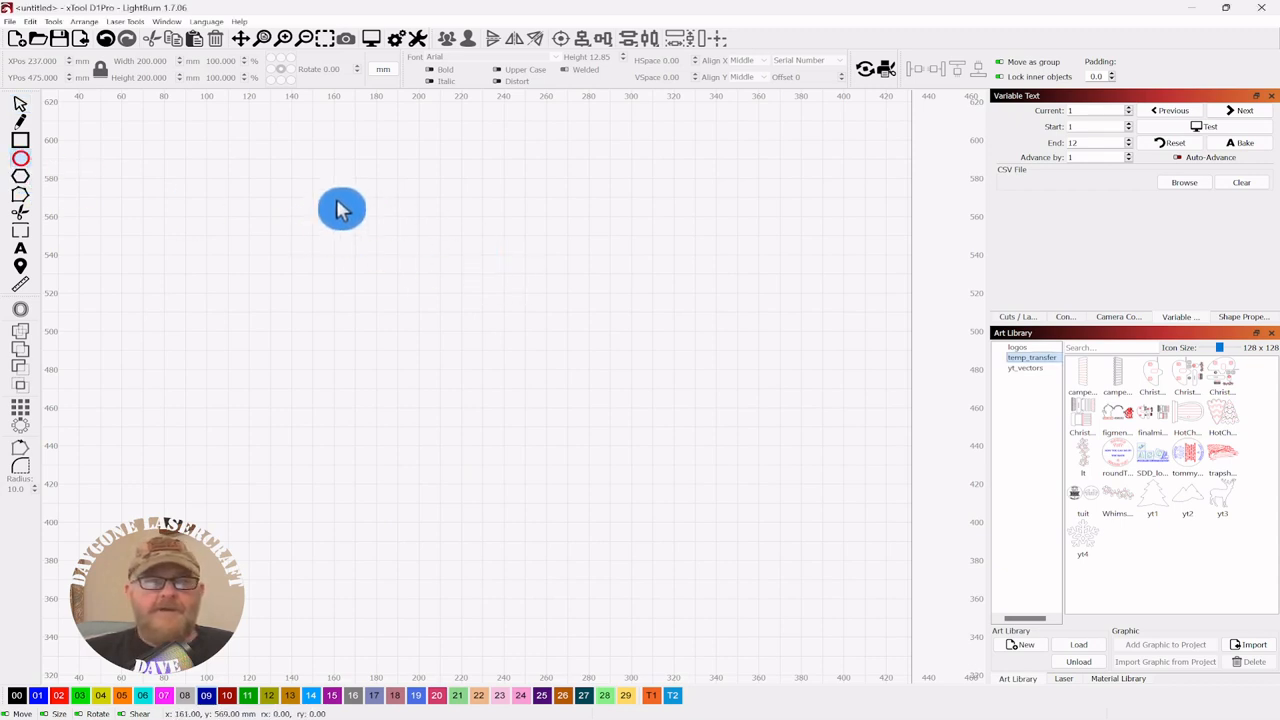
pyautogui.moveTo(338, 202); pyautogui.dragTo(749, 474)
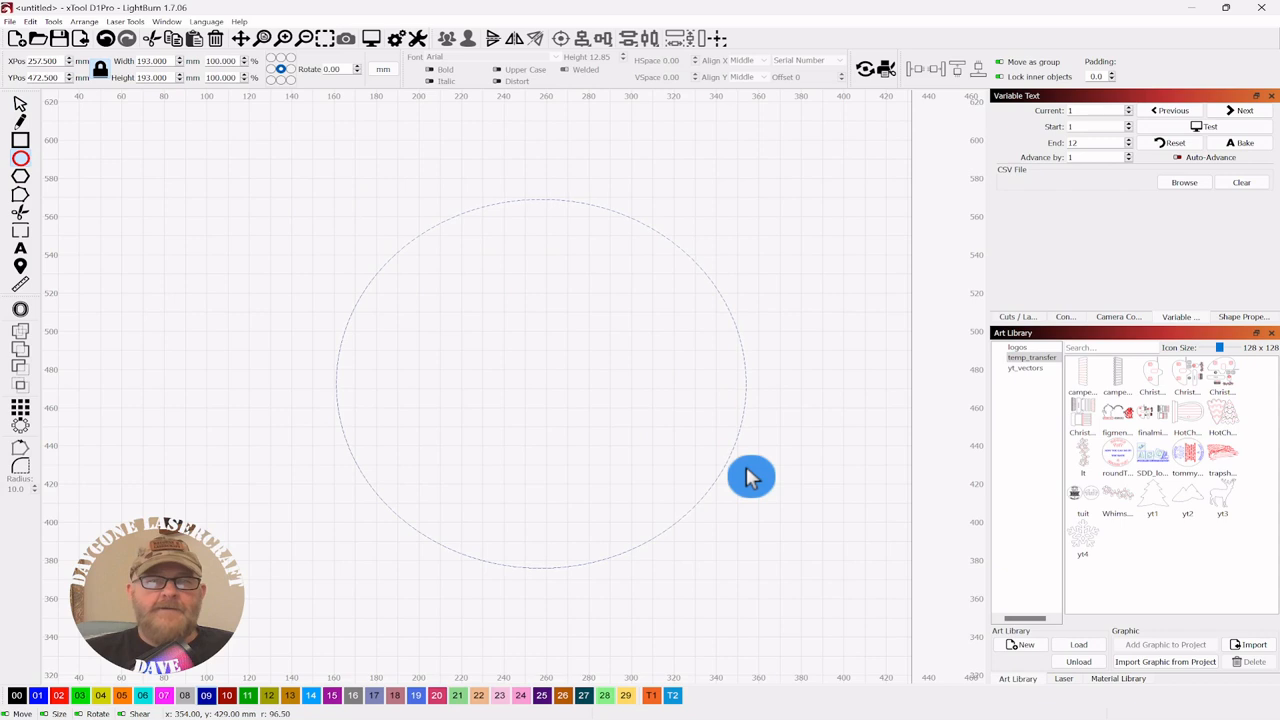
pyautogui.click(22, 110)
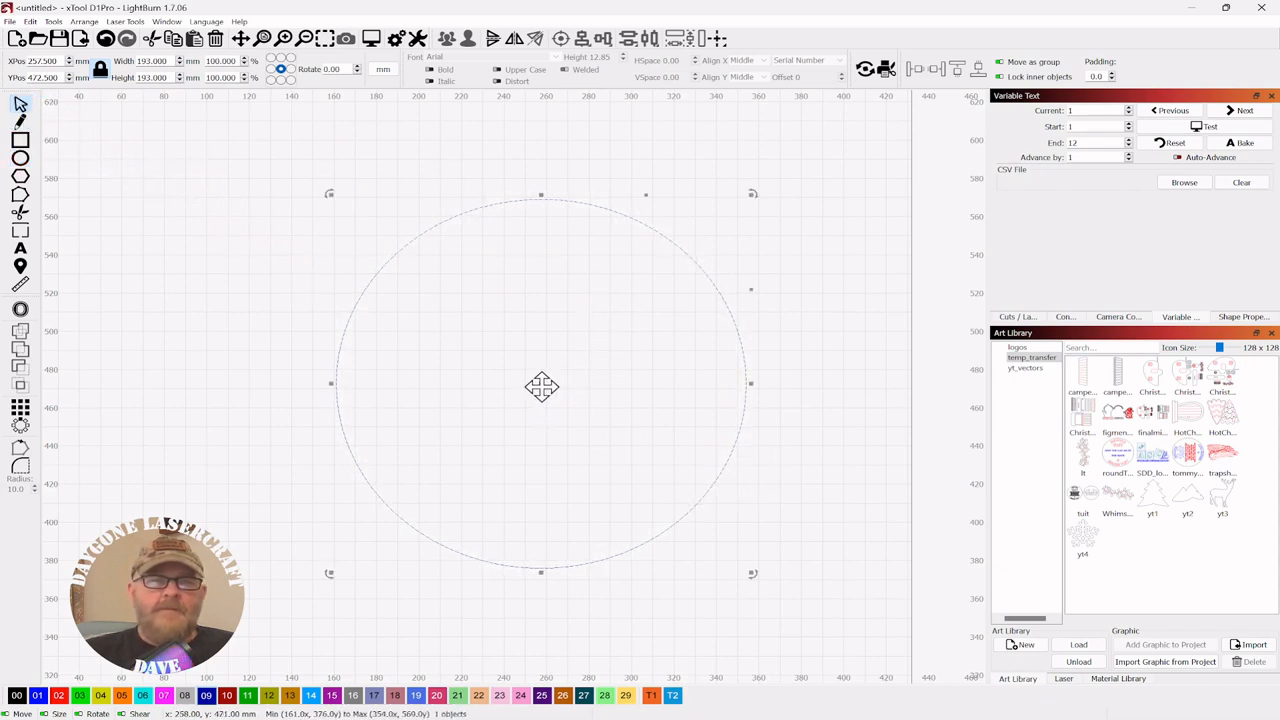
pyautogui.moveTo(541, 387); pyautogui.dragTo(535, 352)
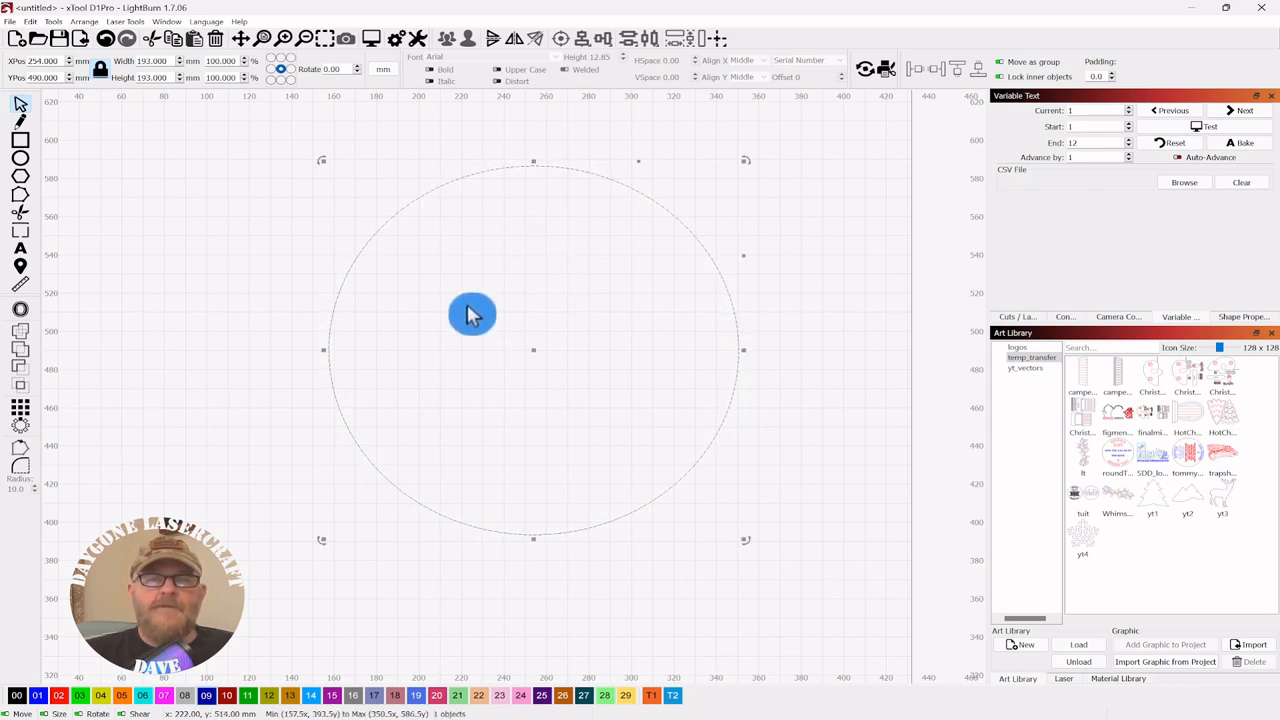
pyautogui.scroll(3, 533, 317)
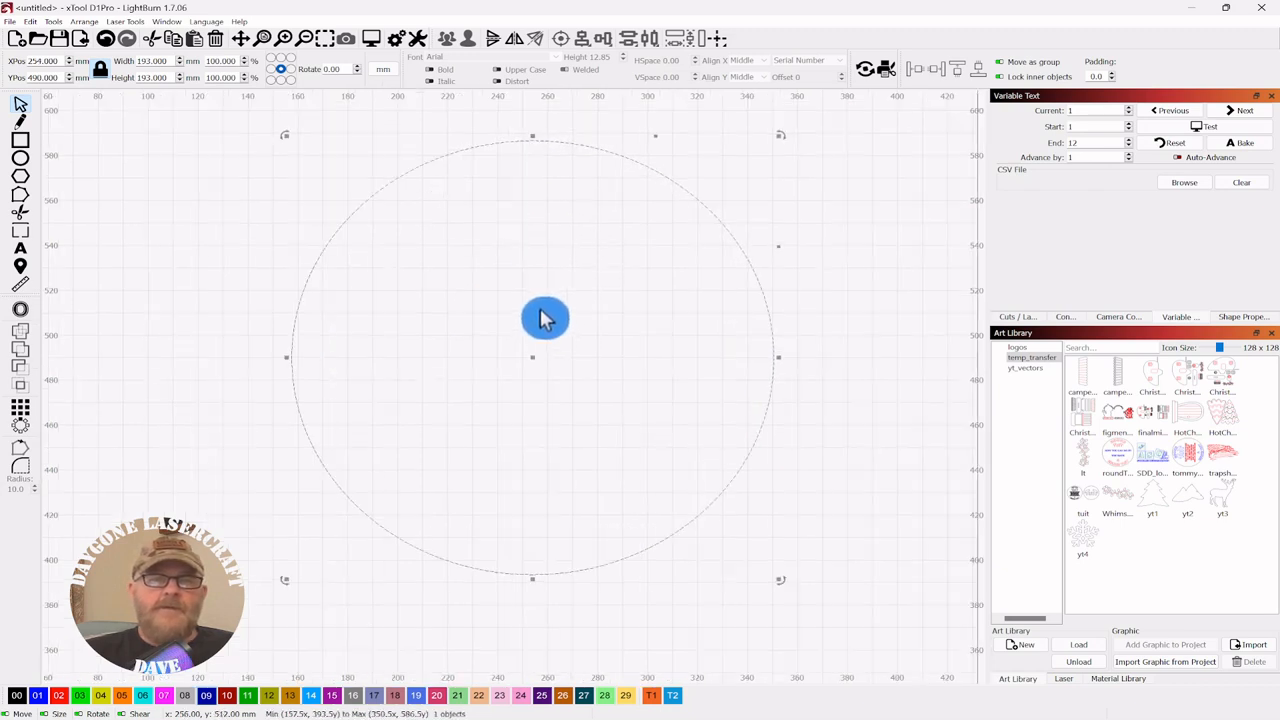
pyautogui.scroll(-3, 540, 315)
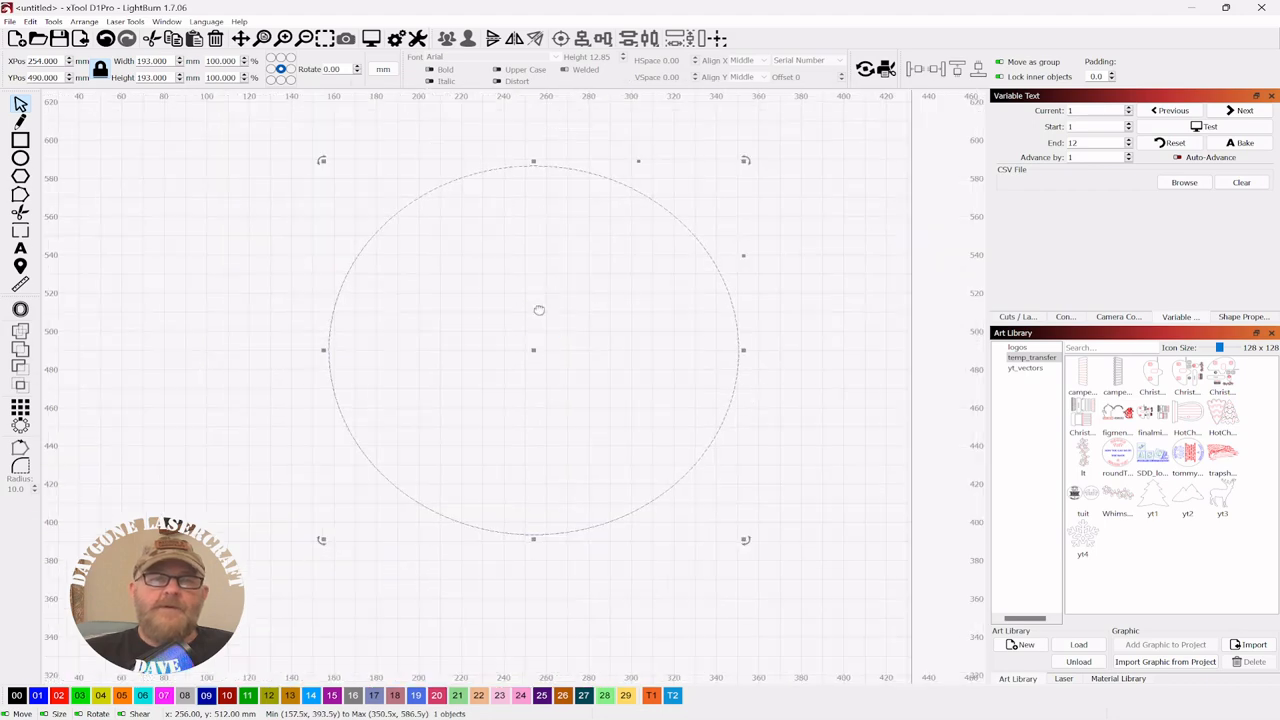
pyautogui.moveTo(539, 311); pyautogui.dragTo(594, 303)
# - Scale the circle to about 216.31 mm wide and nudge it into place
pyautogui.click(584, 346)
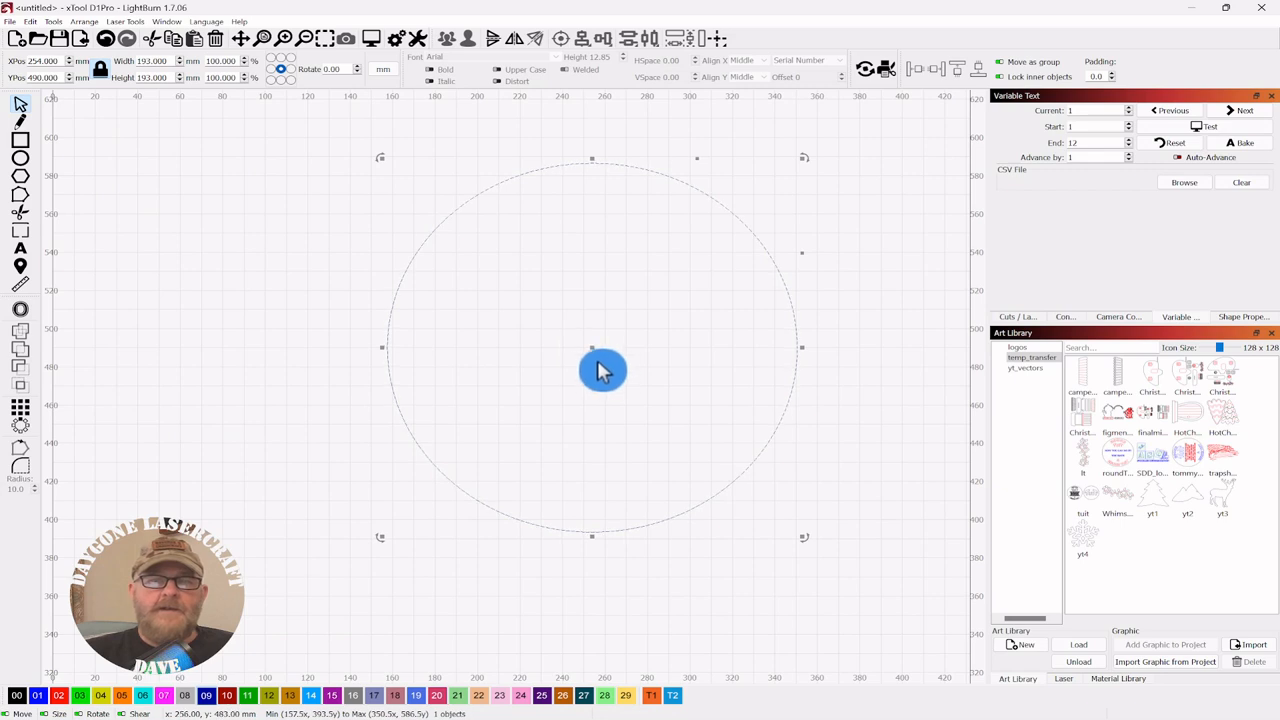
pyautogui.moveTo(590, 347); pyautogui.dragTo(588, 376)
pyautogui.moveTo(797, 184); pyautogui.dragTo(848, 172)
pyautogui.moveTo(612, 351); pyautogui.dragTo(598, 372)
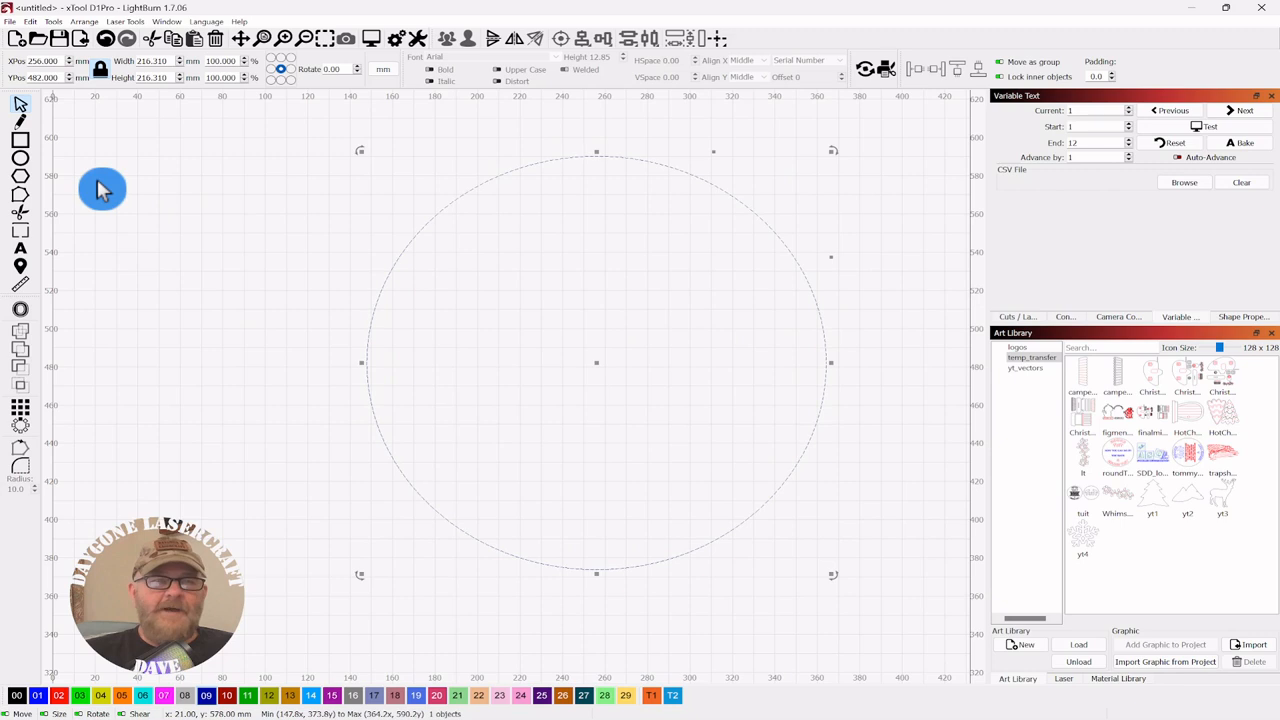
# - Draw a small 2.5 × 9.063 mm tick rectangle and centre it horizontally on the circle
pyautogui.click(21, 142)
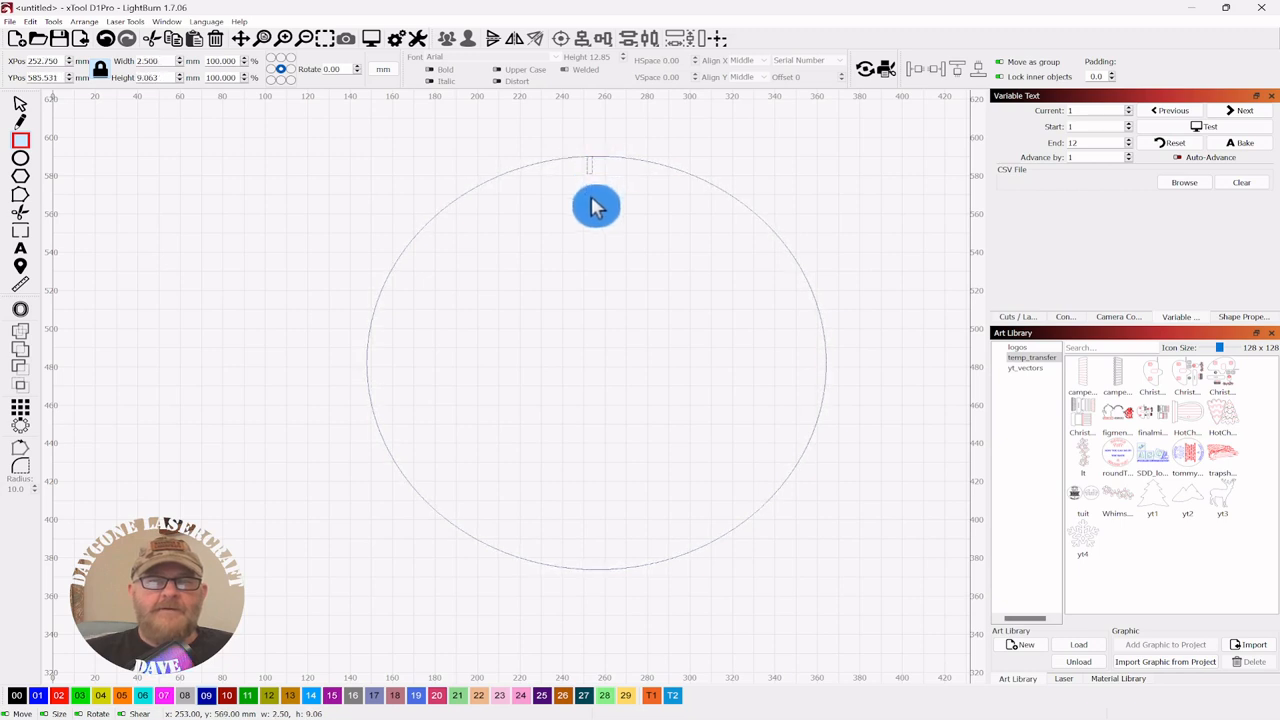
pyautogui.click(22, 106)
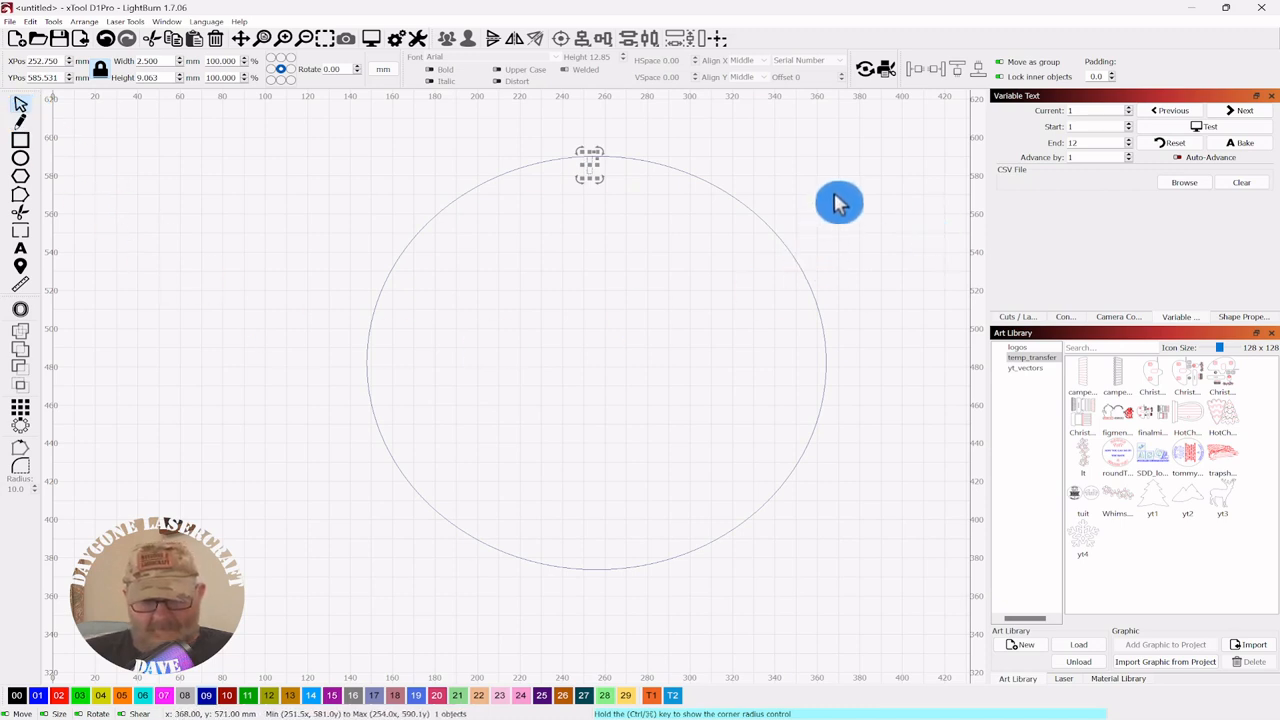
pyautogui.moveTo(832, 196); pyautogui.dragTo(696, 282)
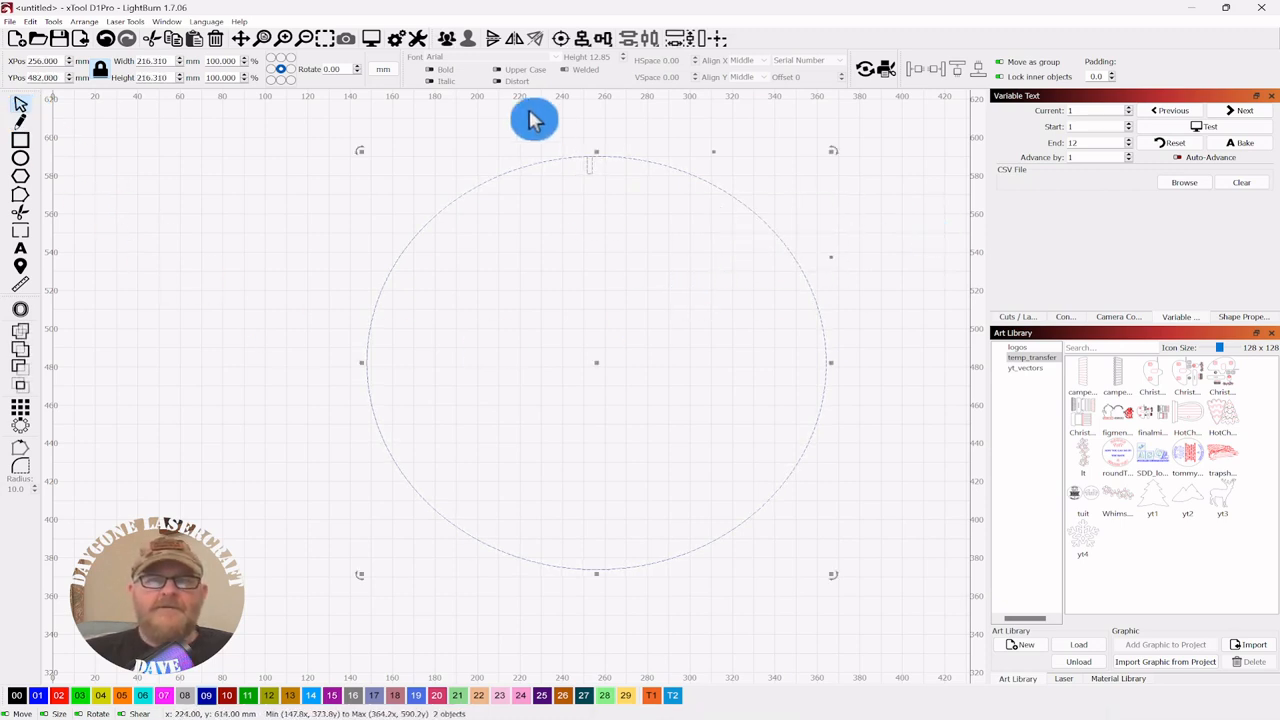
pyautogui.click(585, 38)
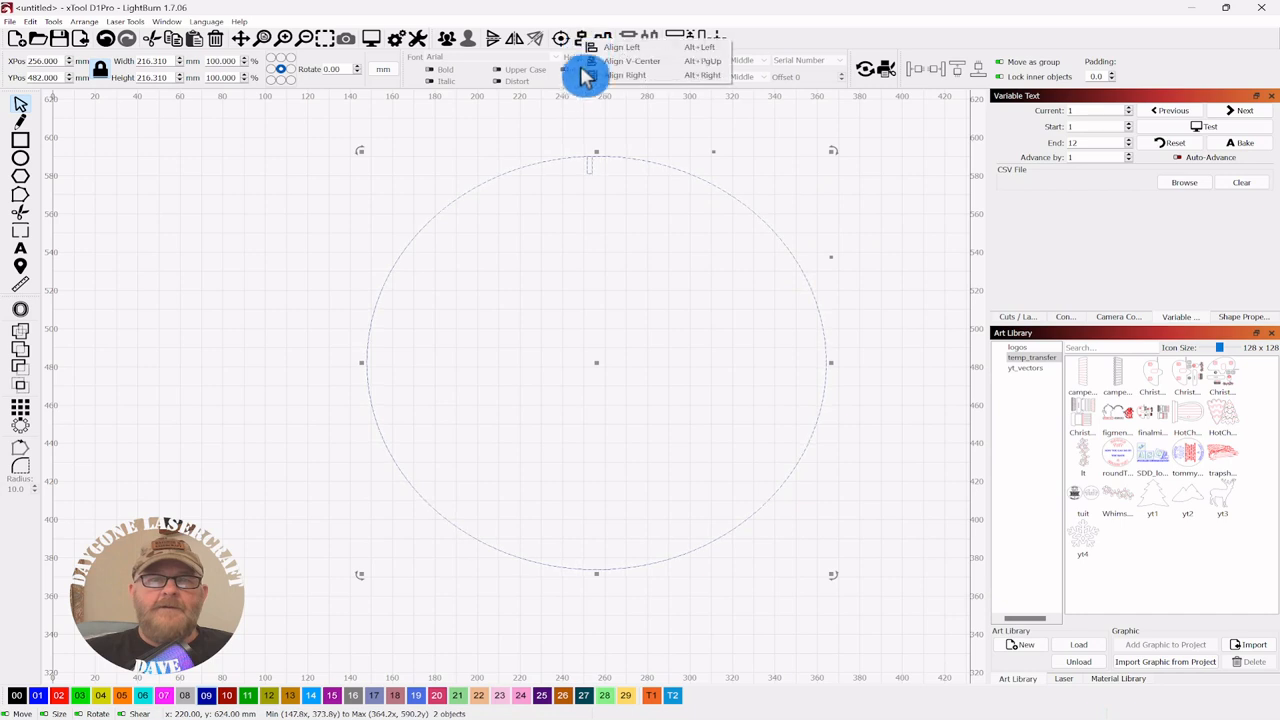
pyautogui.click(620, 63)
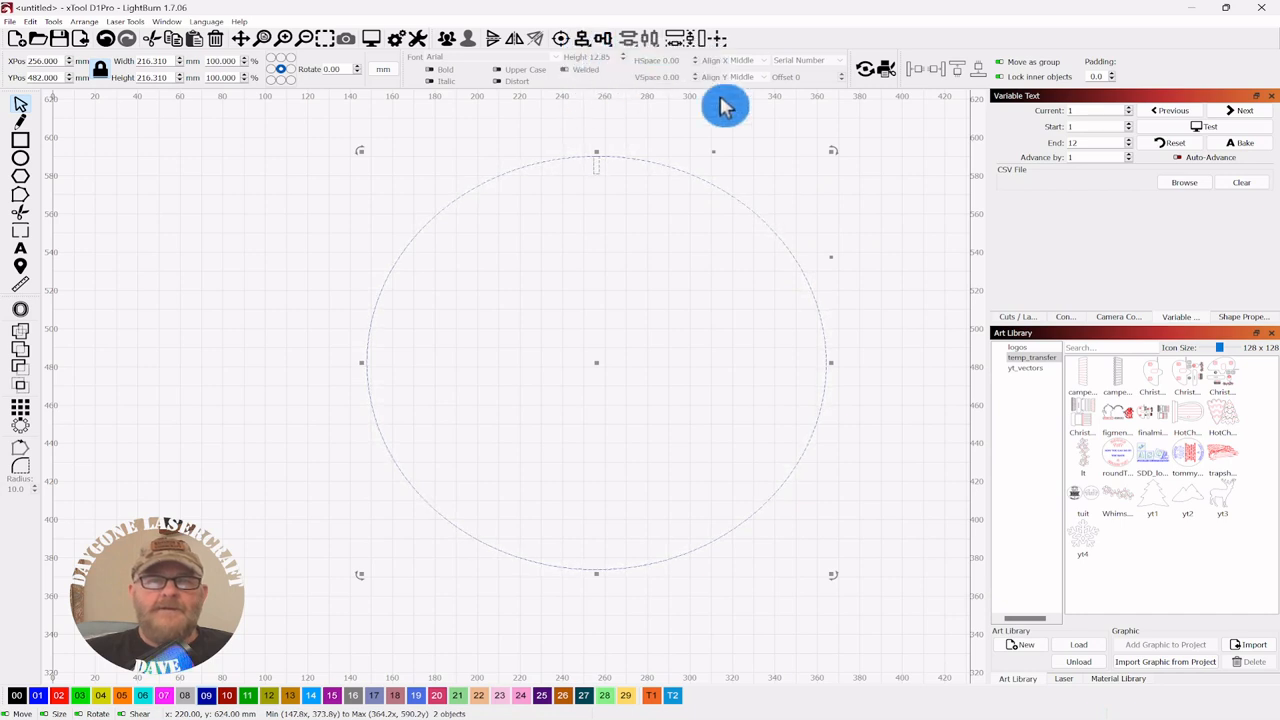
# - Select the tick on its own and show the Cuts / Layers list
pyautogui.click(902, 206)
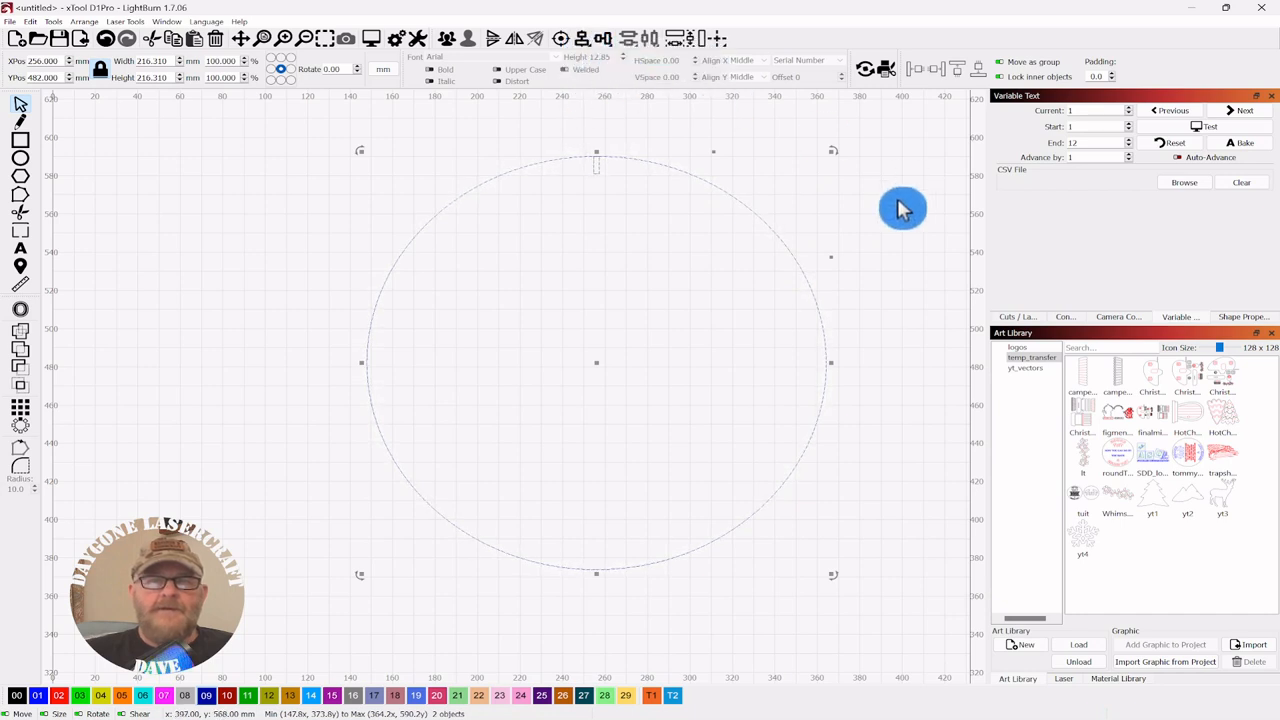
pyautogui.click(596, 170)
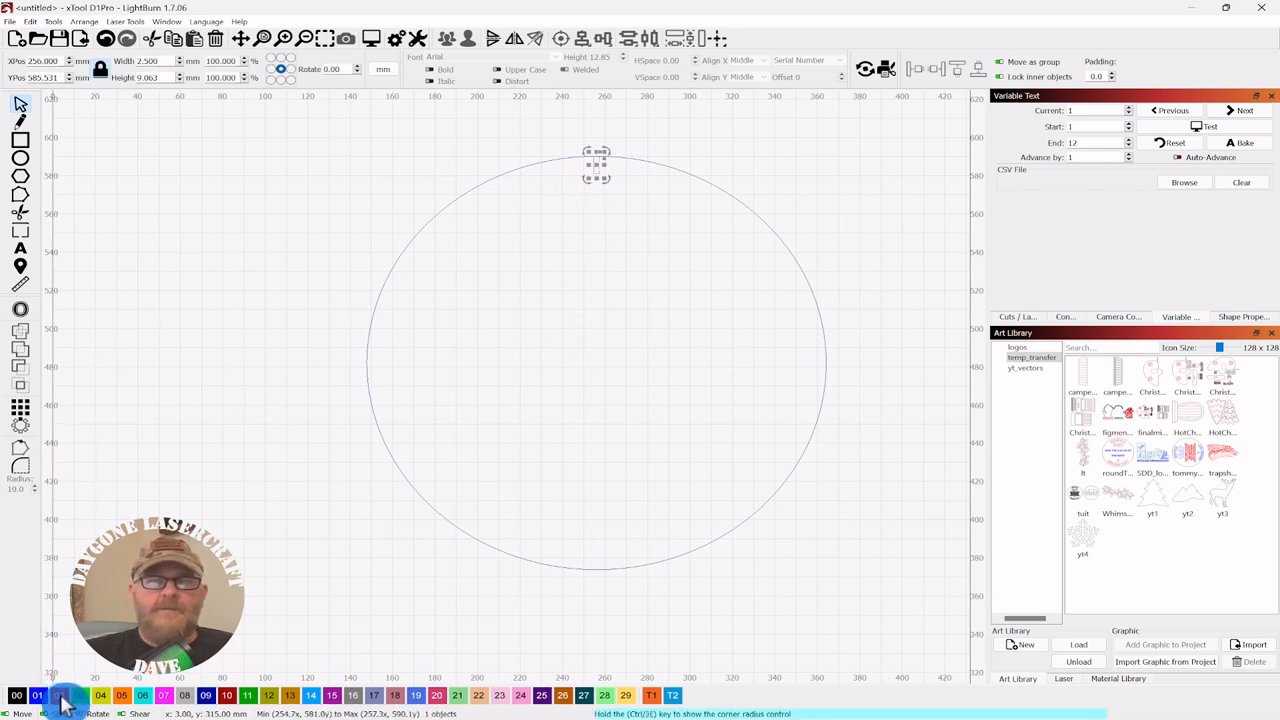
pyautogui.click(1020, 317)
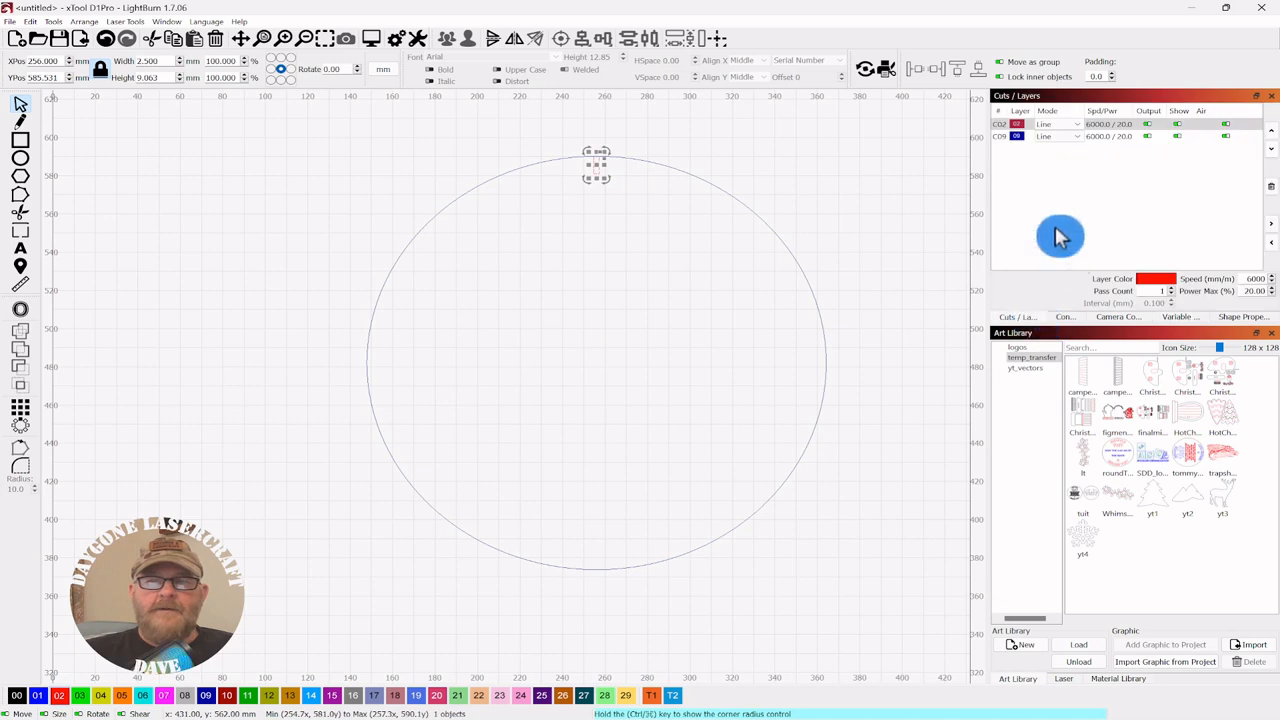
# - Switch the red C02 layer from Line to Fill, then select the circle and tick together
pyautogui.click(1078, 125)
pyautogui.click(1066, 148)
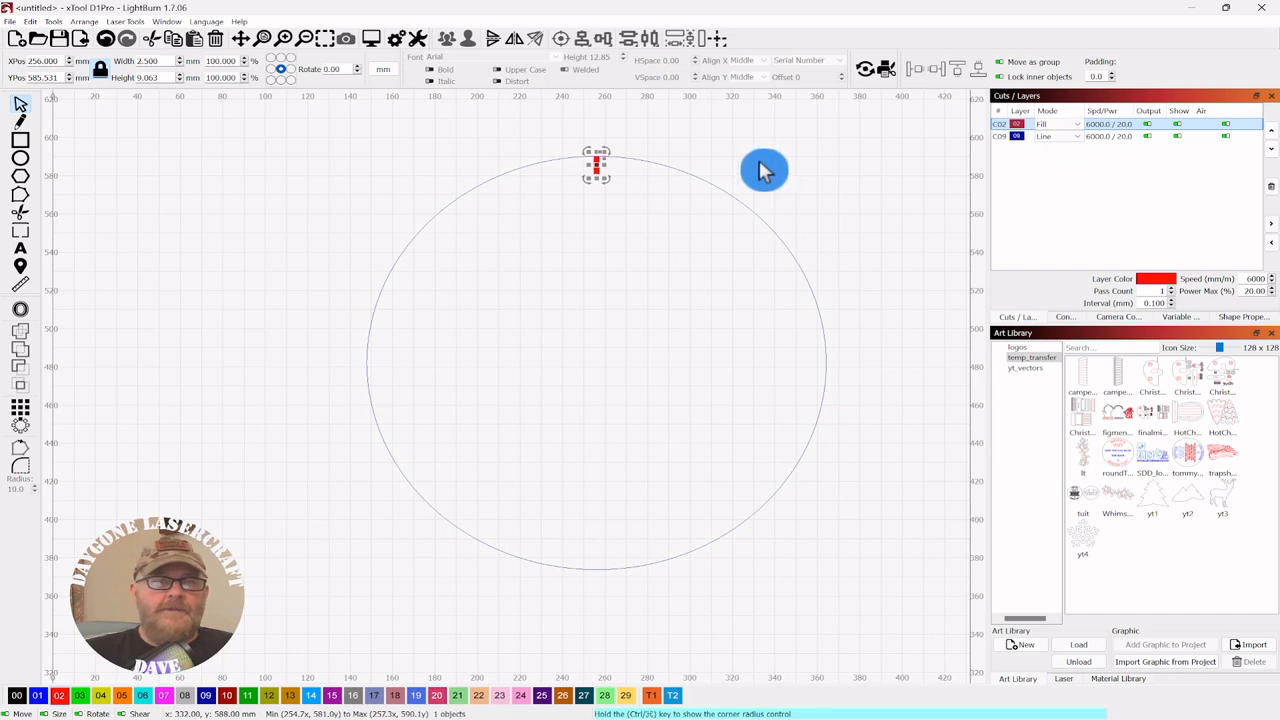
pyautogui.moveTo(709, 366); pyautogui.dragTo(683, 349)
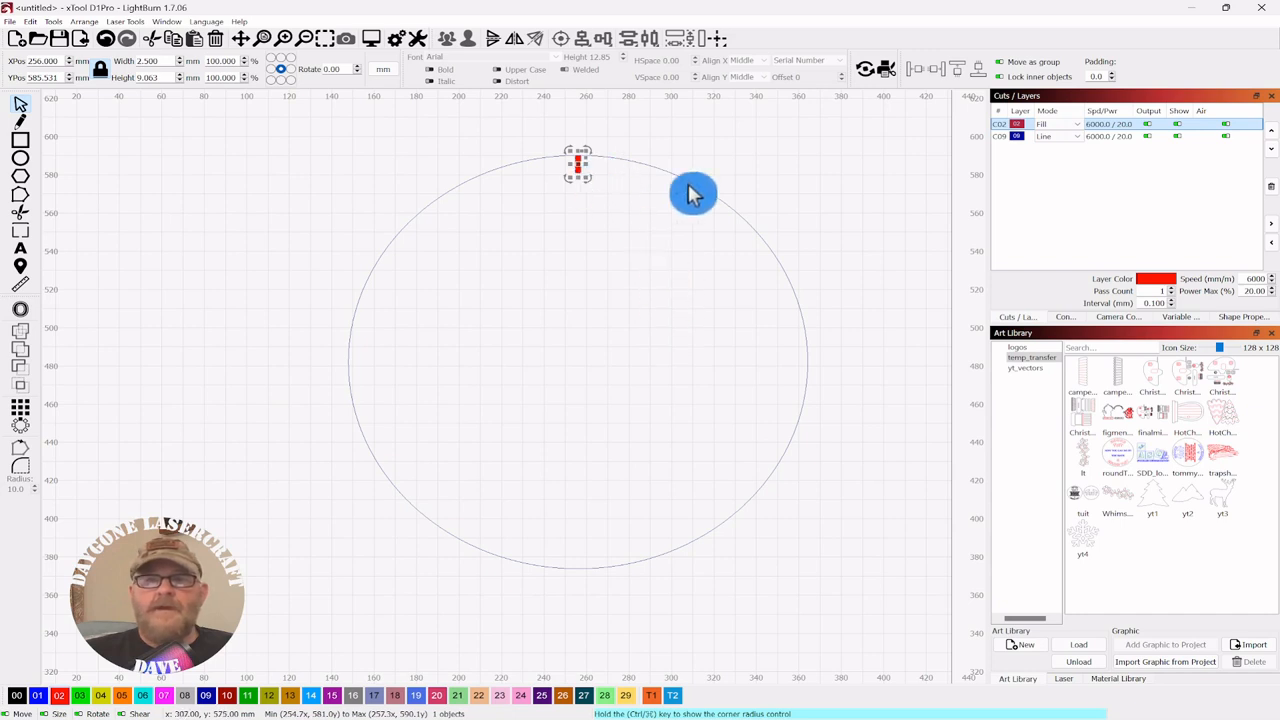
pyautogui.hotkey('ctrl', 'a')
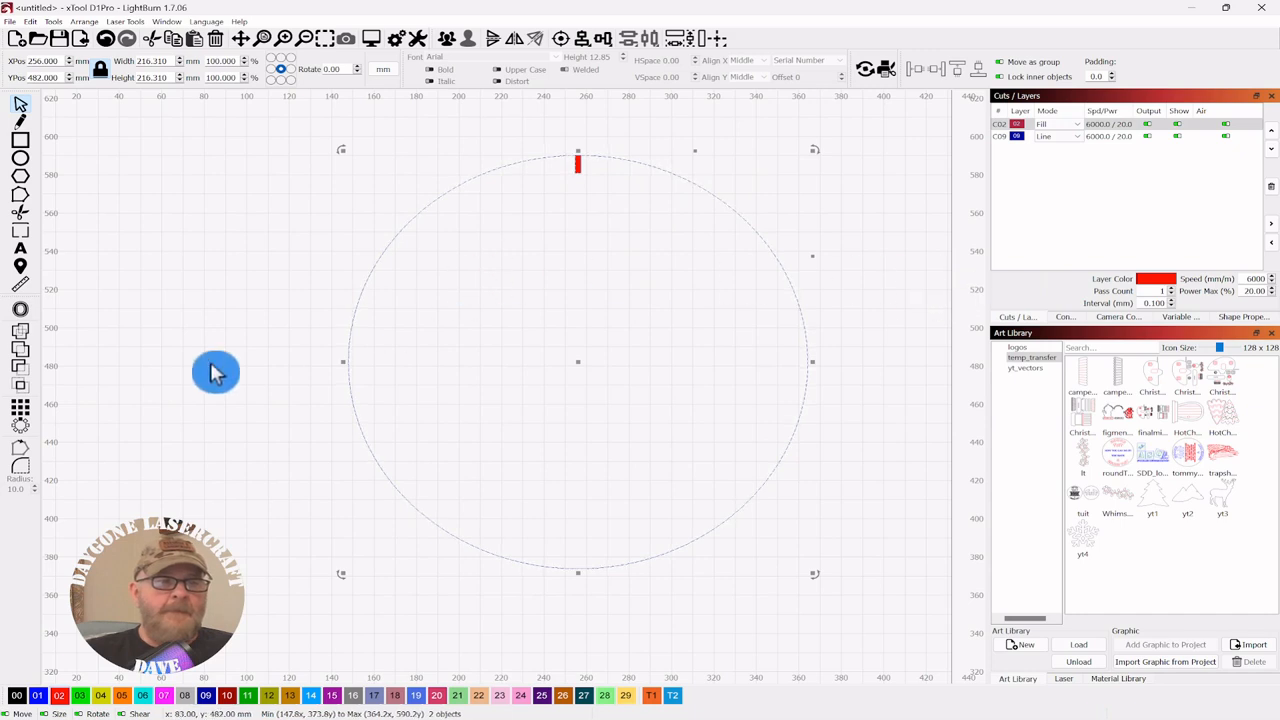
# - Circular-array the tick into 60 rotated copies at 6° steps around the full circle
pyautogui.click(22, 428)
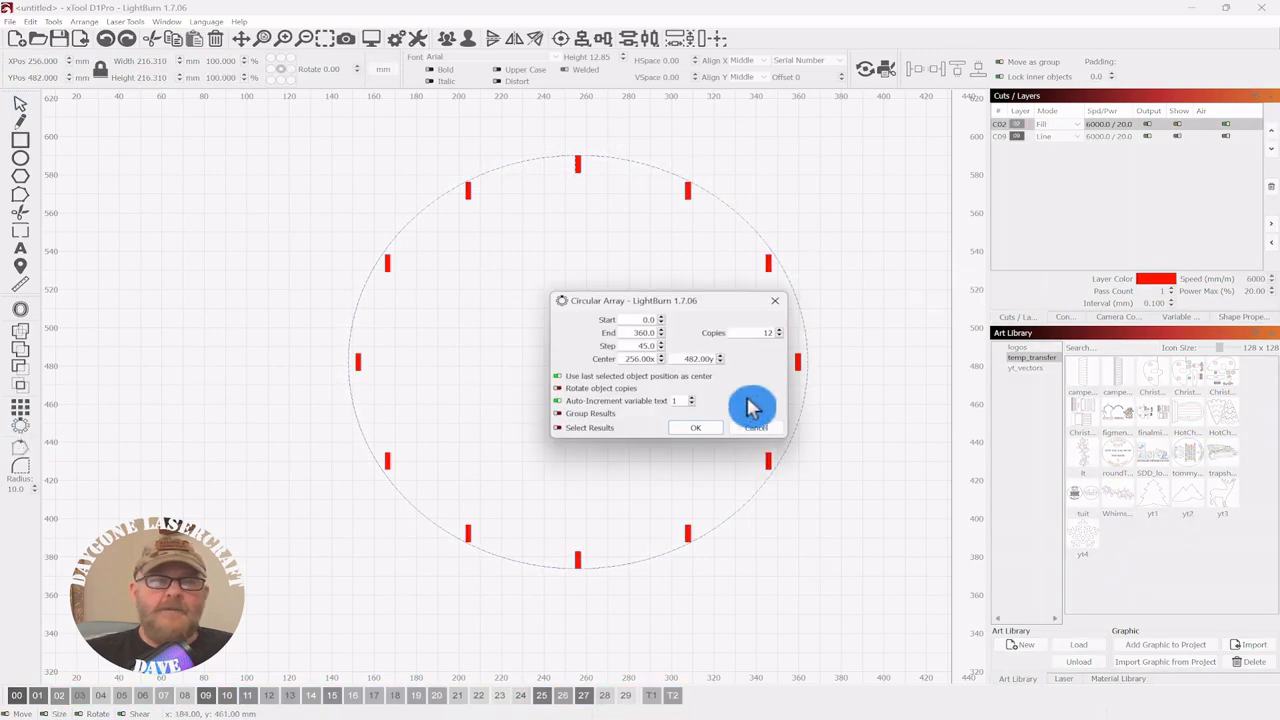
pyautogui.moveTo(700, 309); pyautogui.dragTo(996, 303)
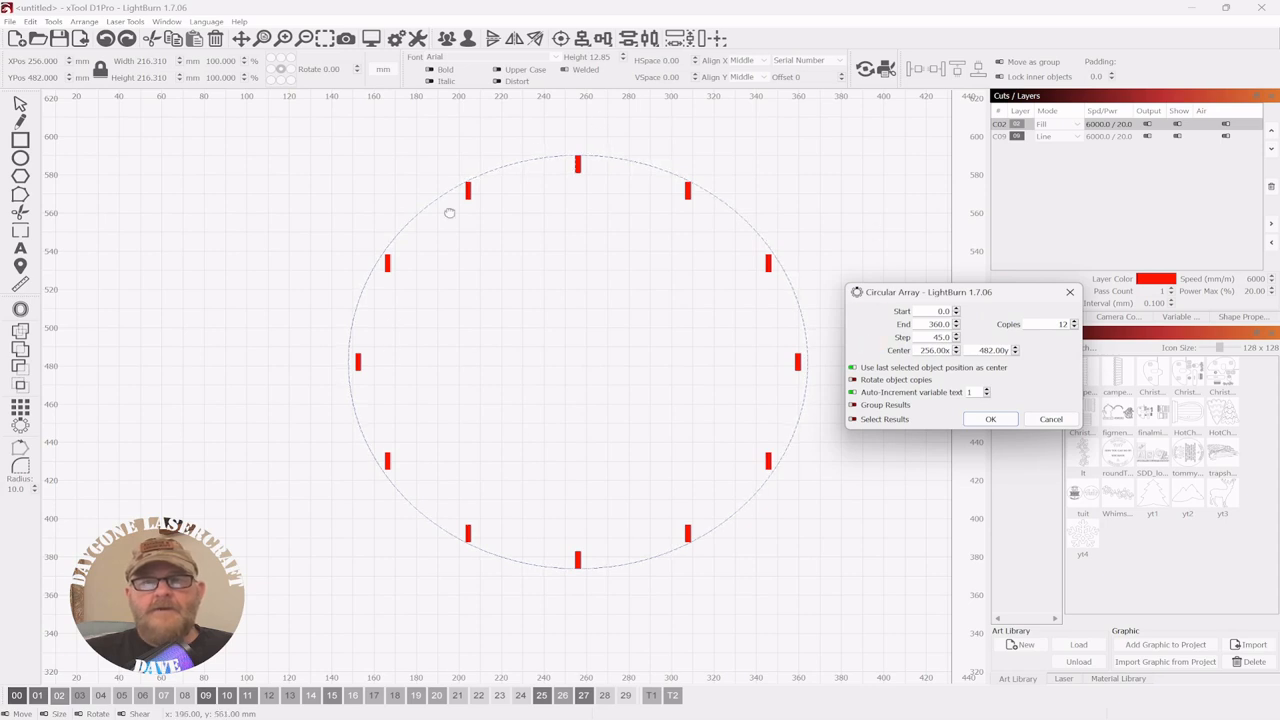
pyautogui.click(858, 380)
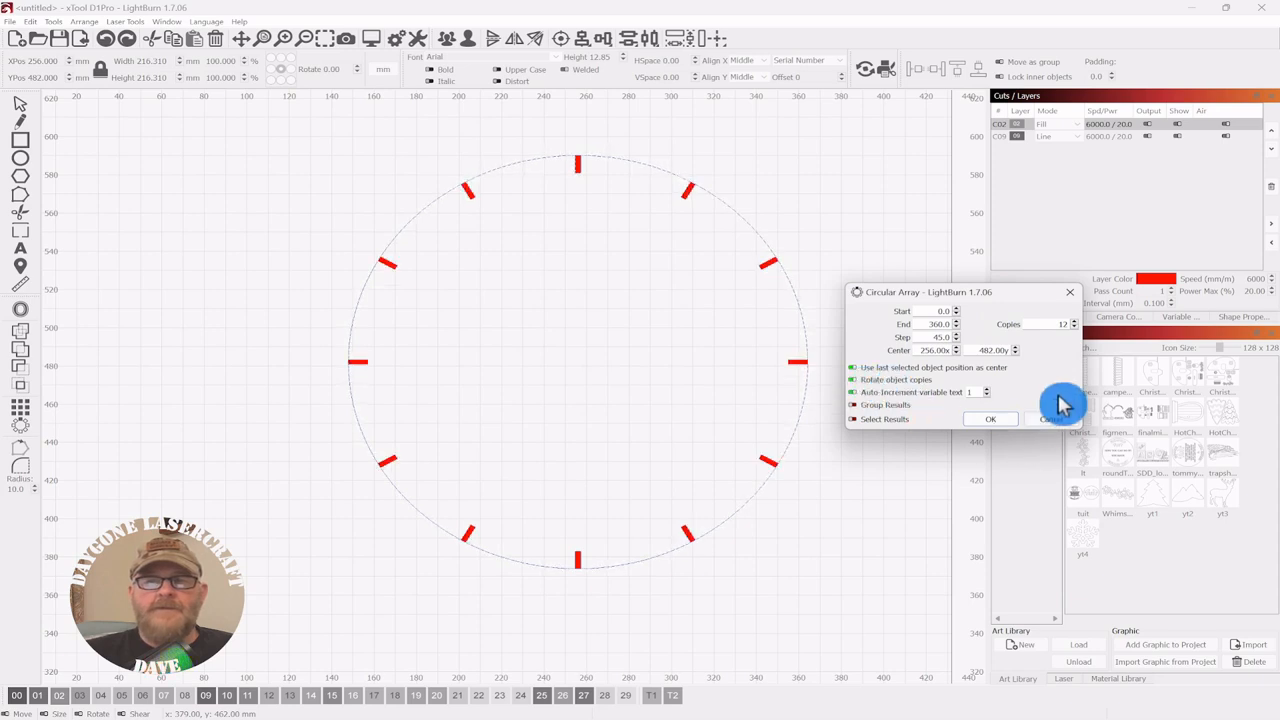
pyautogui.moveTo(1073, 324); pyautogui.dragTo(1026, 322)
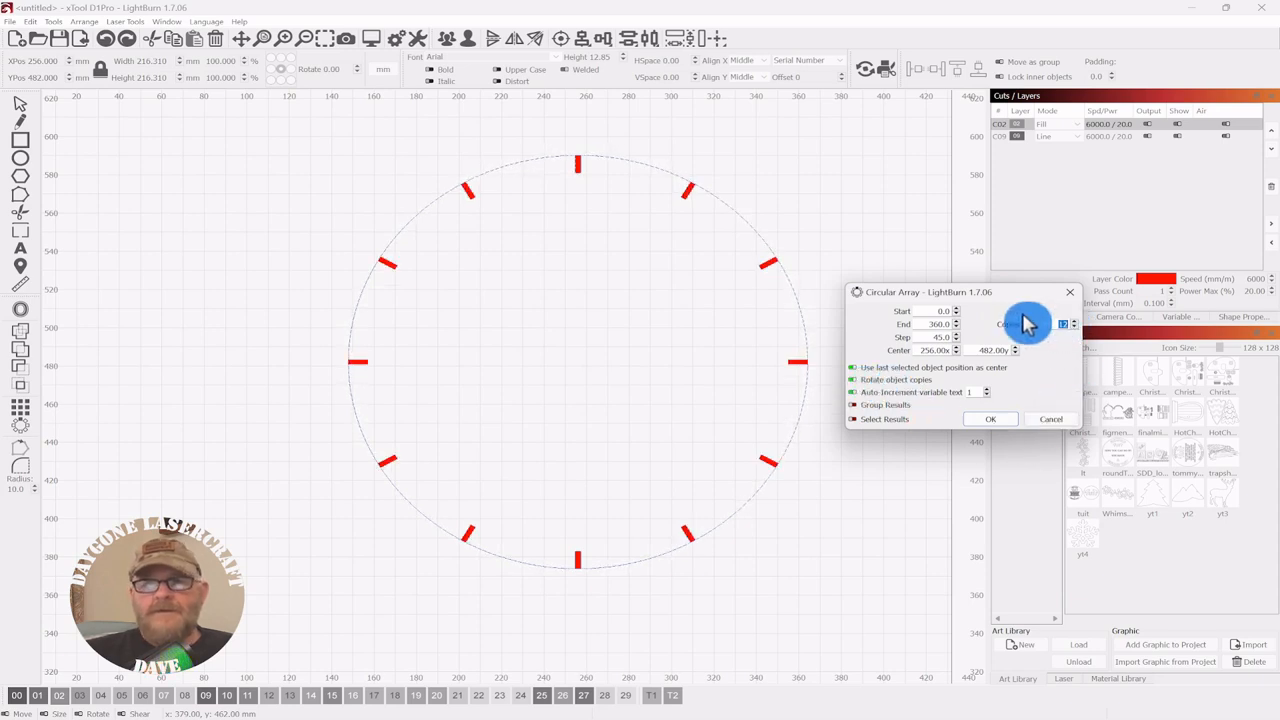
pyautogui.write('60')
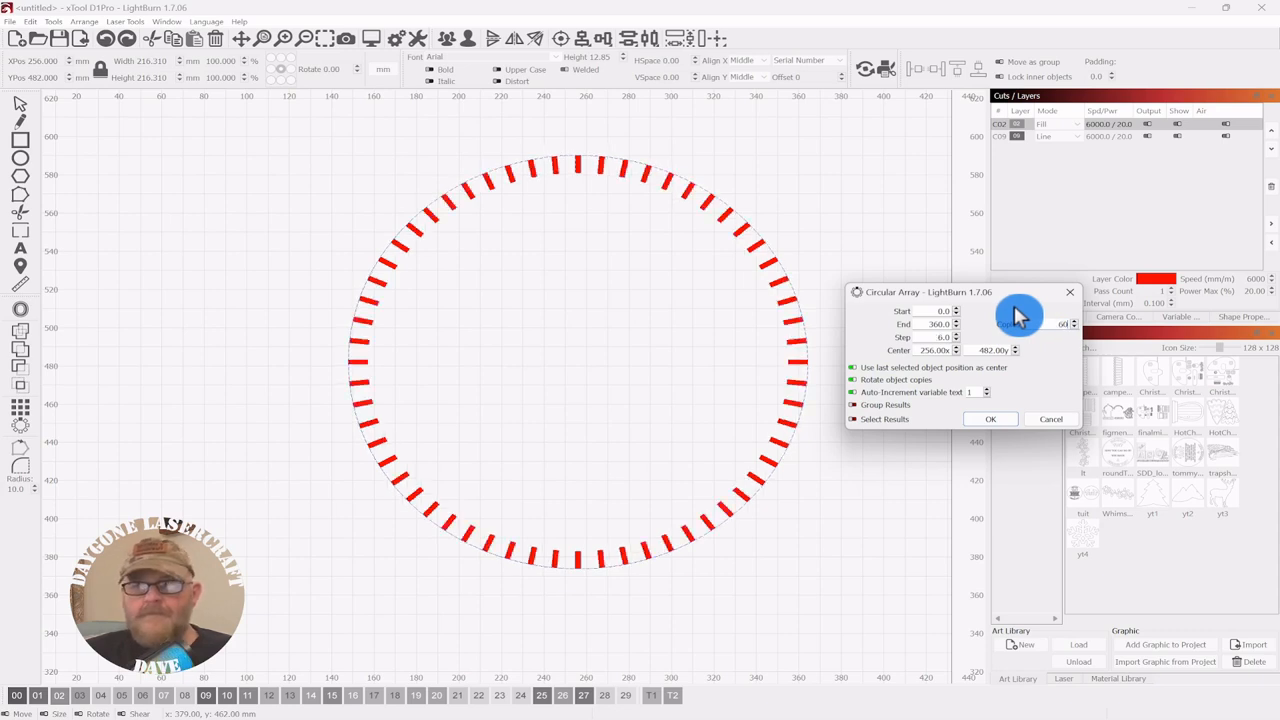
pyautogui.moveTo(965, 298); pyautogui.dragTo(999, 290)
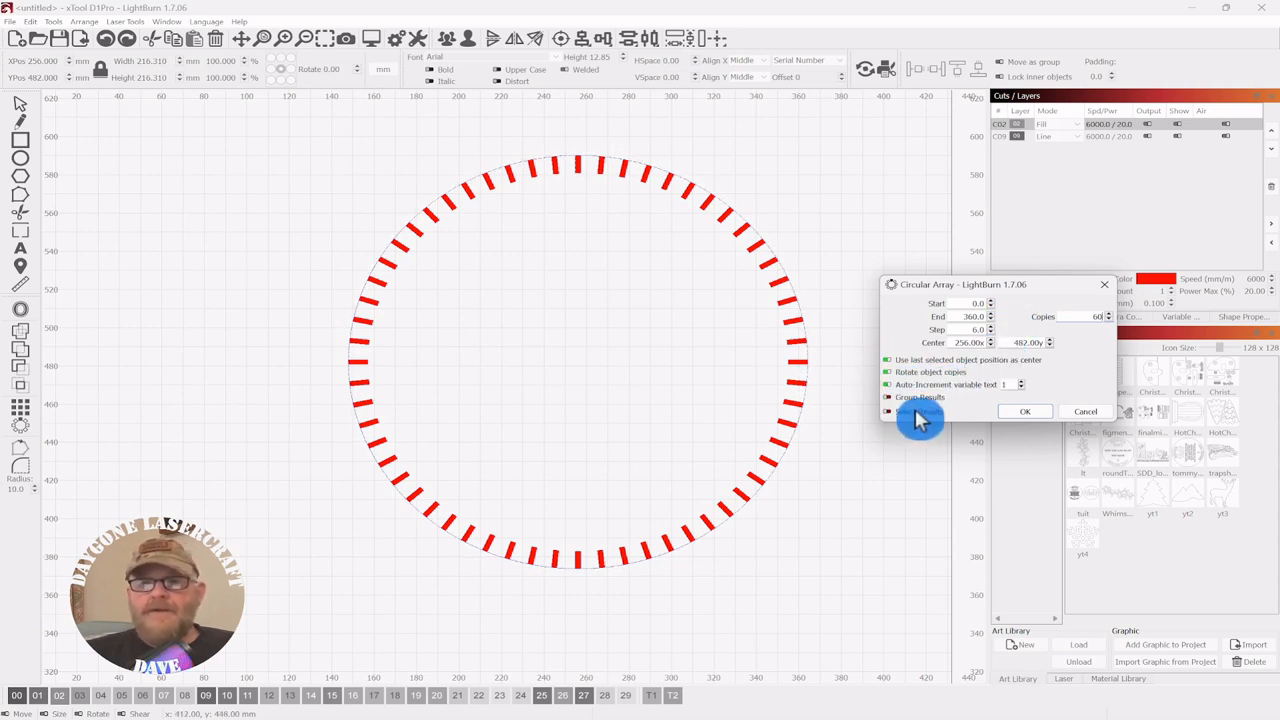
pyautogui.click(1025, 412)
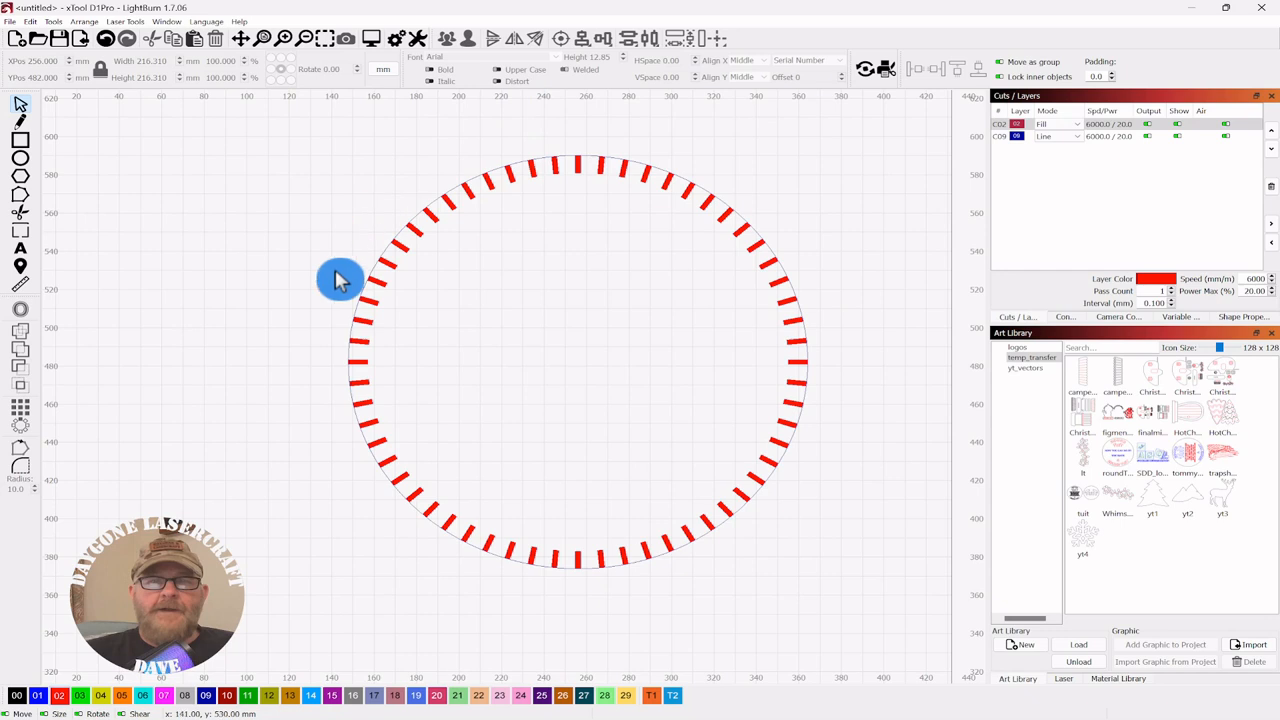
# - Lengthen the top tick to 20.6 mm, put it on green layer C03 set to Fill, and select all
pyautogui.click(575, 175)
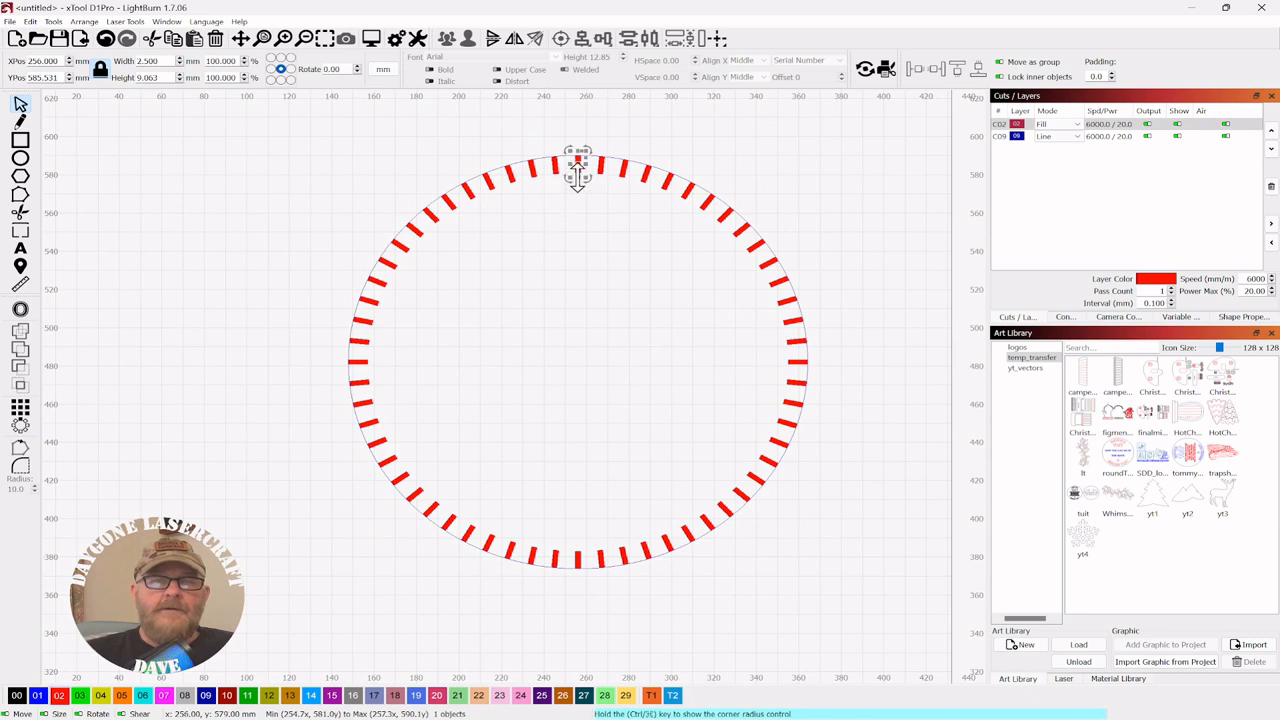
pyautogui.moveTo(577, 178); pyautogui.dragTo(577, 200)
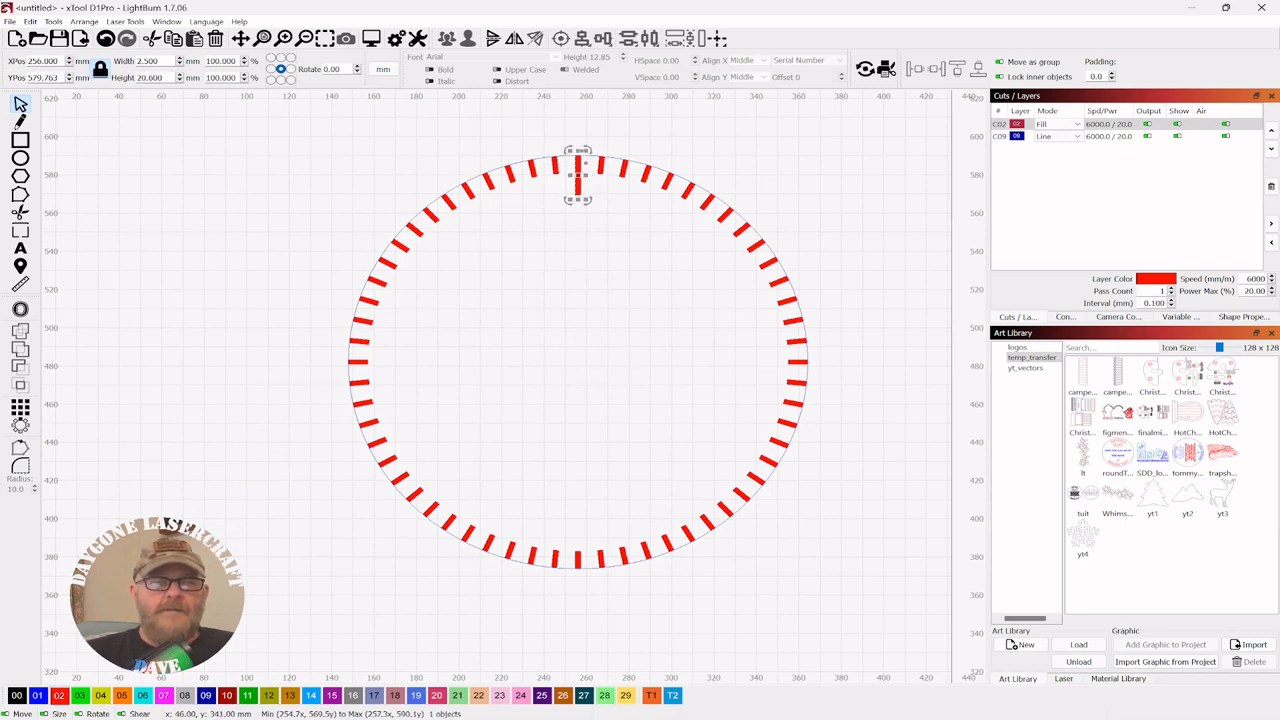
pyautogui.click(80, 697)
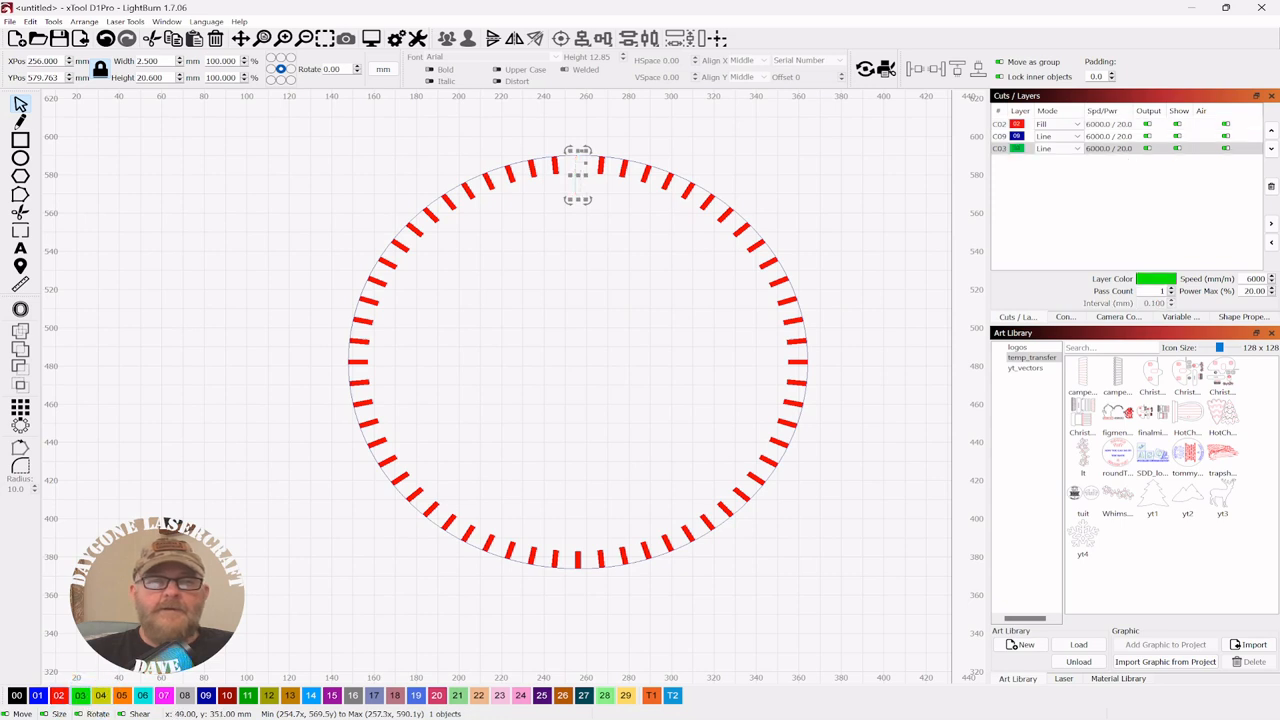
pyautogui.click(1078, 152)
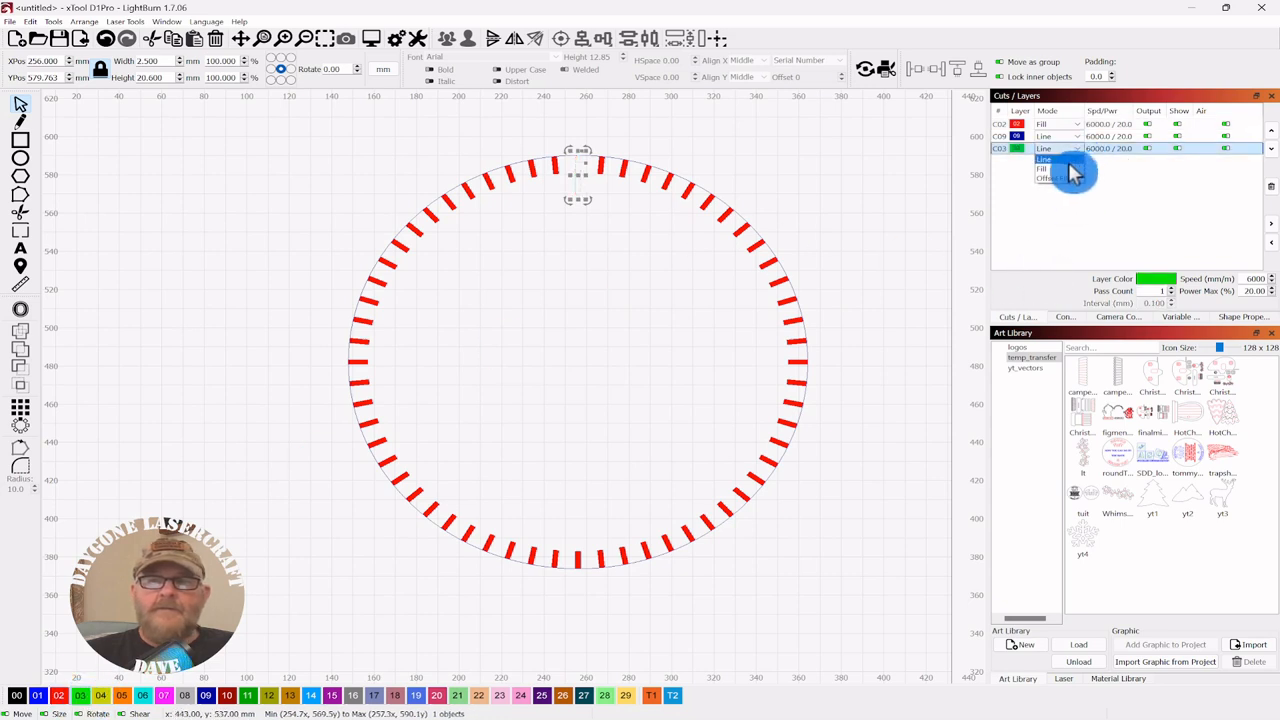
pyautogui.click(1055, 174)
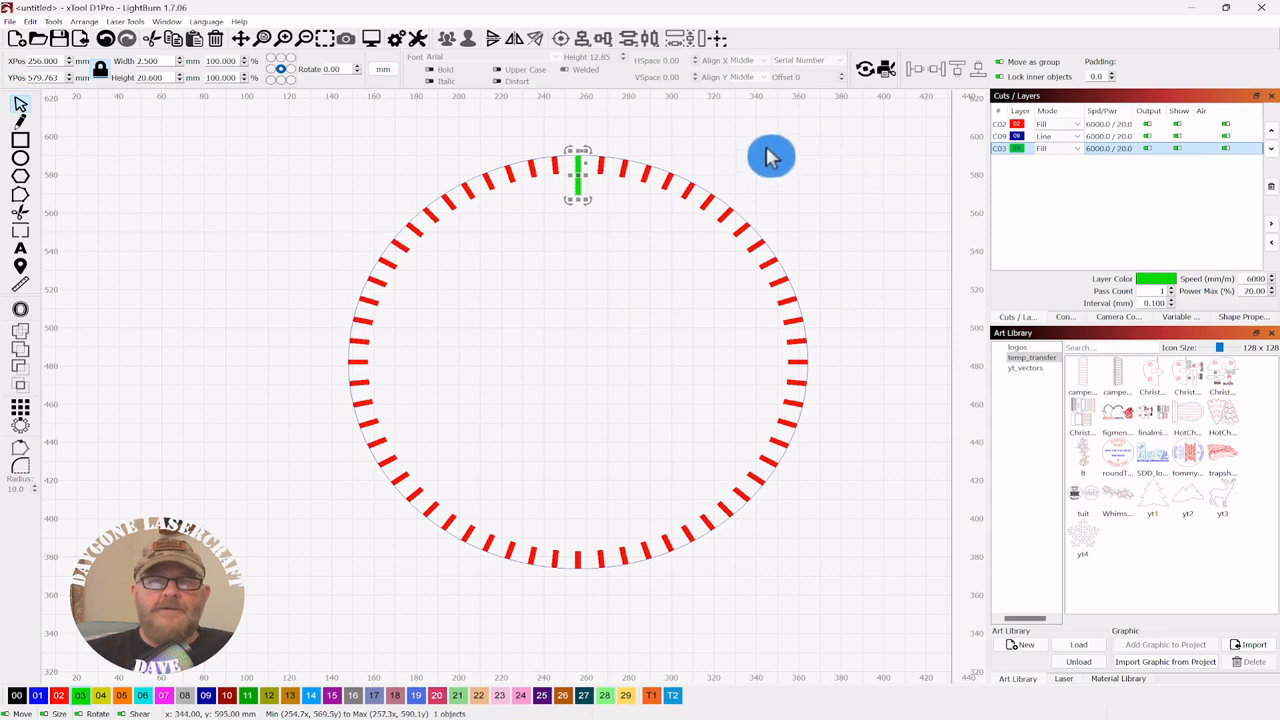
pyautogui.click(666, 172)
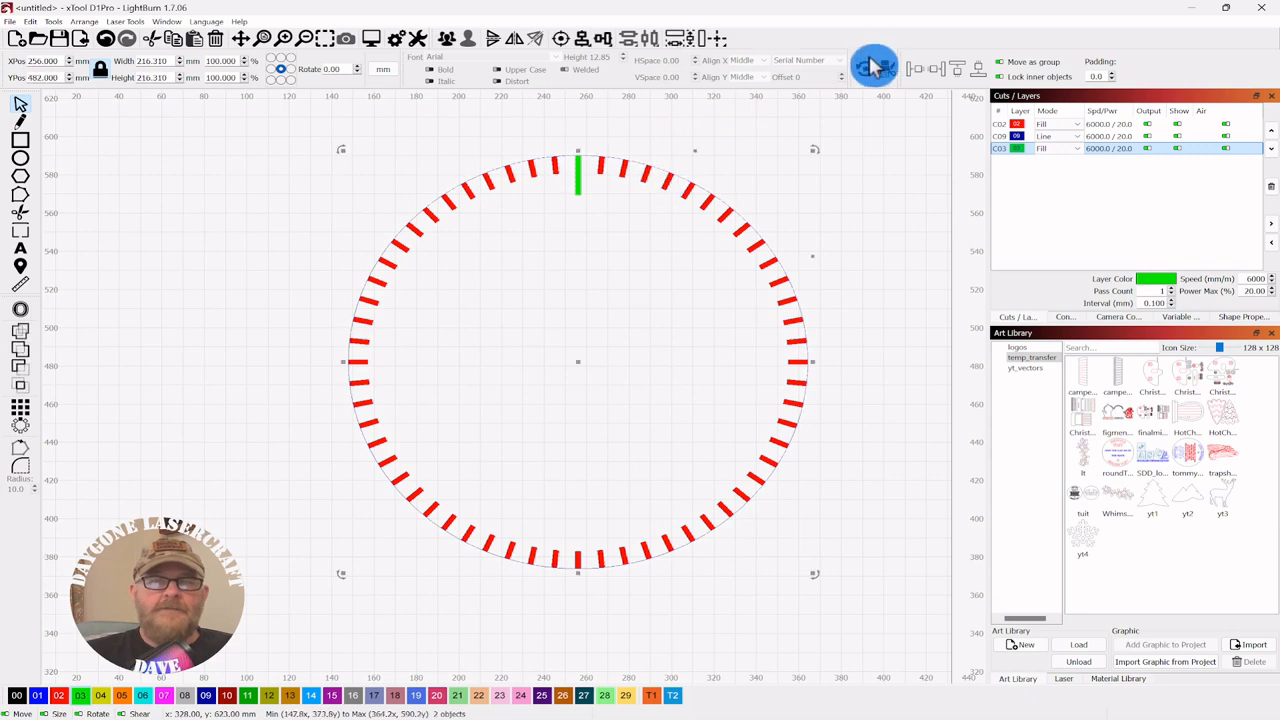
pyautogui.hotkey('ctrl', 'a')
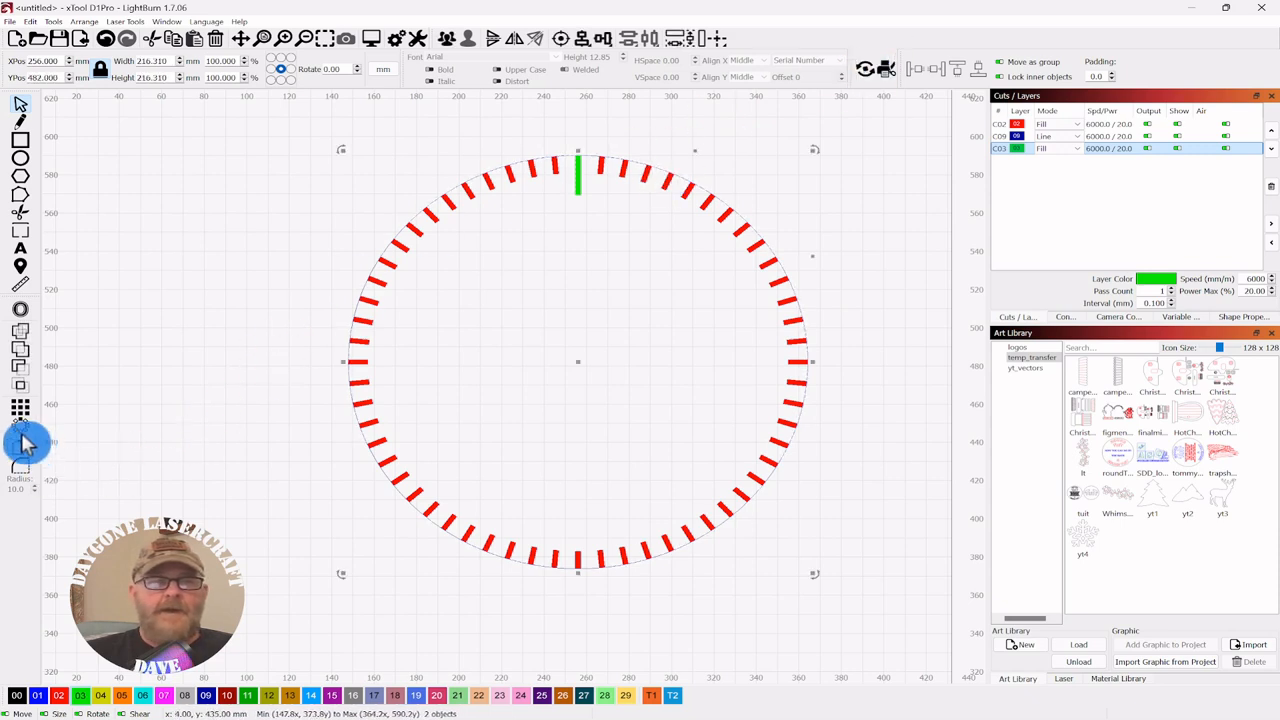
# - Circular-array the green tick into 12 copies at 30° steps for the hour marks
pyautogui.click(22, 428)
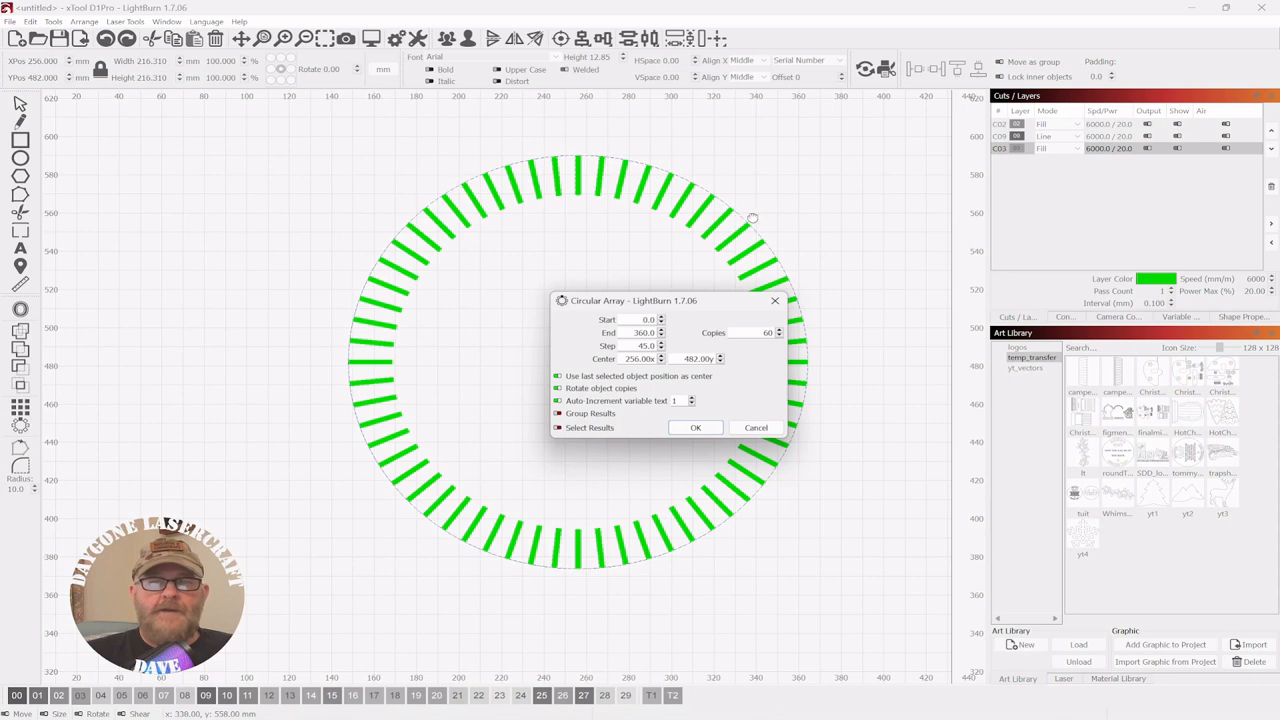
pyautogui.moveTo(624, 296); pyautogui.dragTo(921, 275)
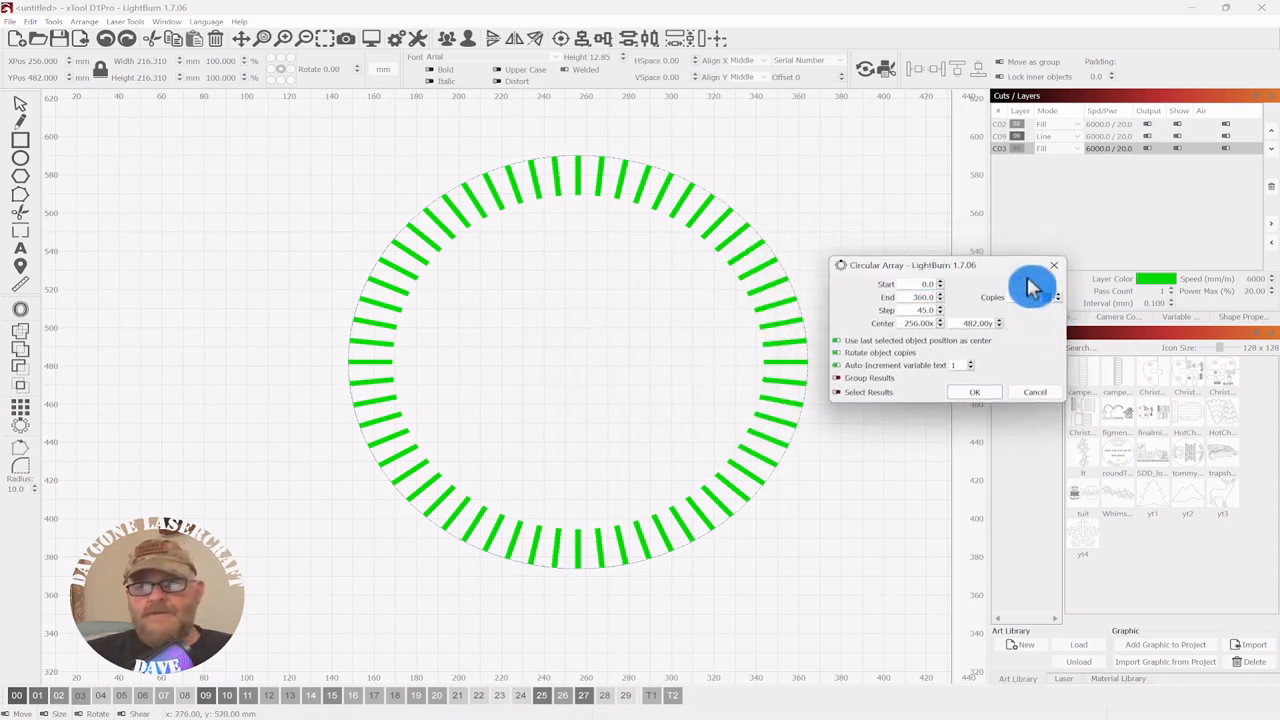
pyautogui.write('12')
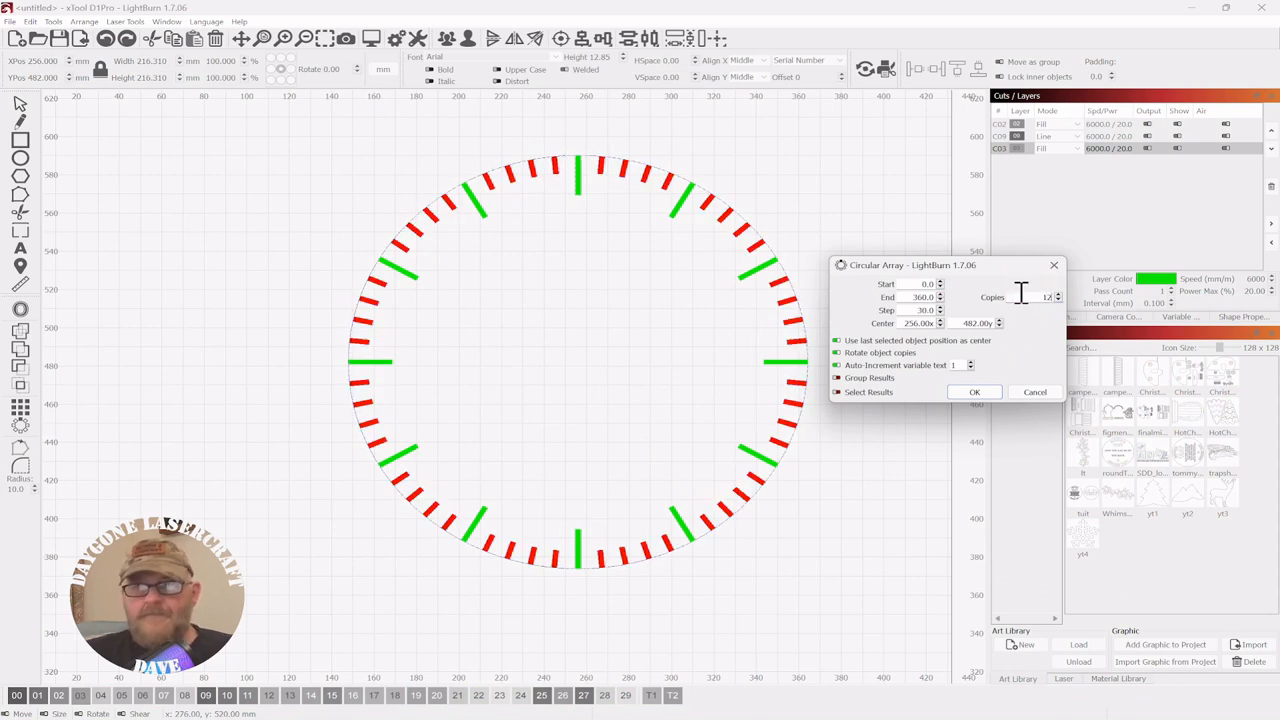
pyautogui.click(975, 393)
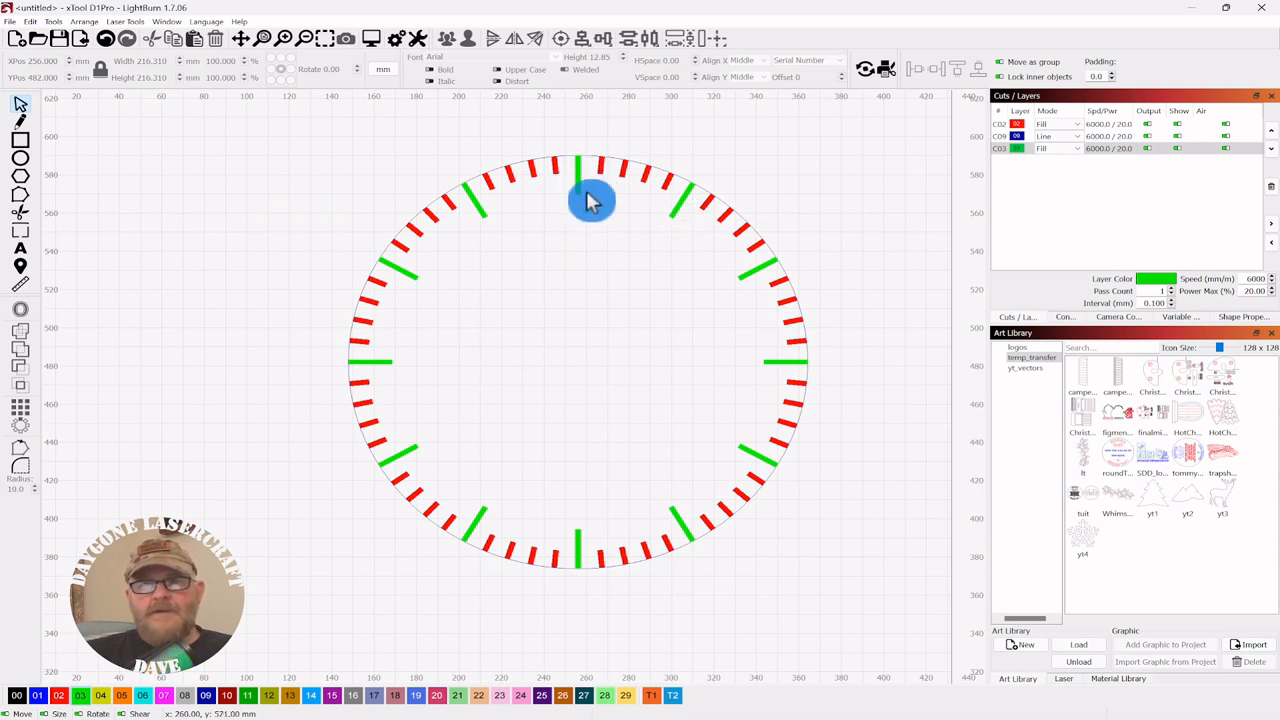
pyautogui.click(672, 228)
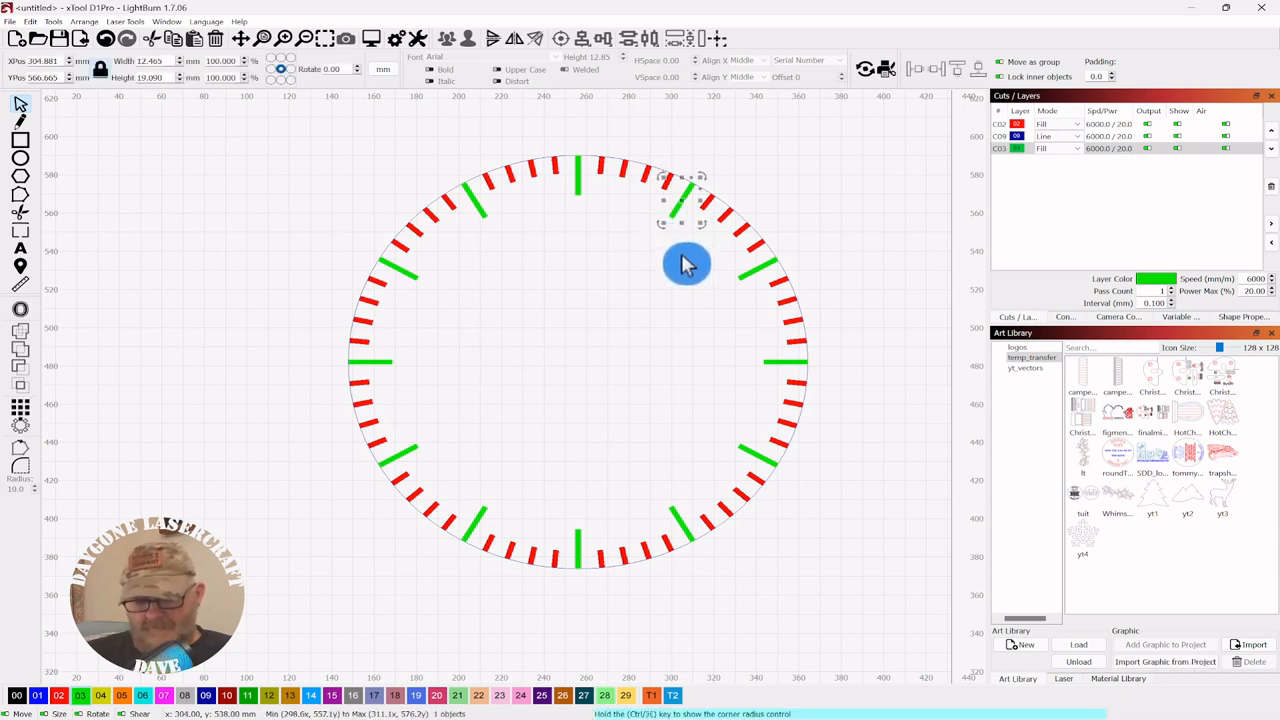
pyautogui.press('Down')
pyautogui.press('Down')
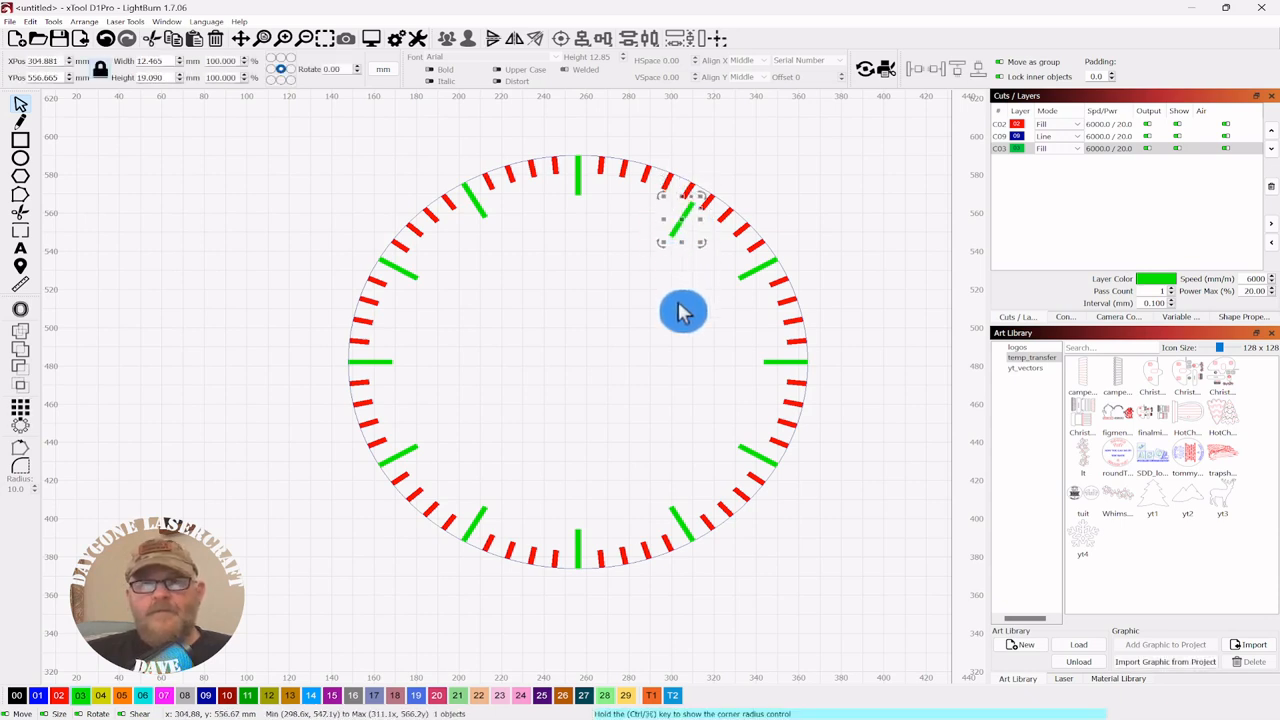
pyautogui.click(682, 312)
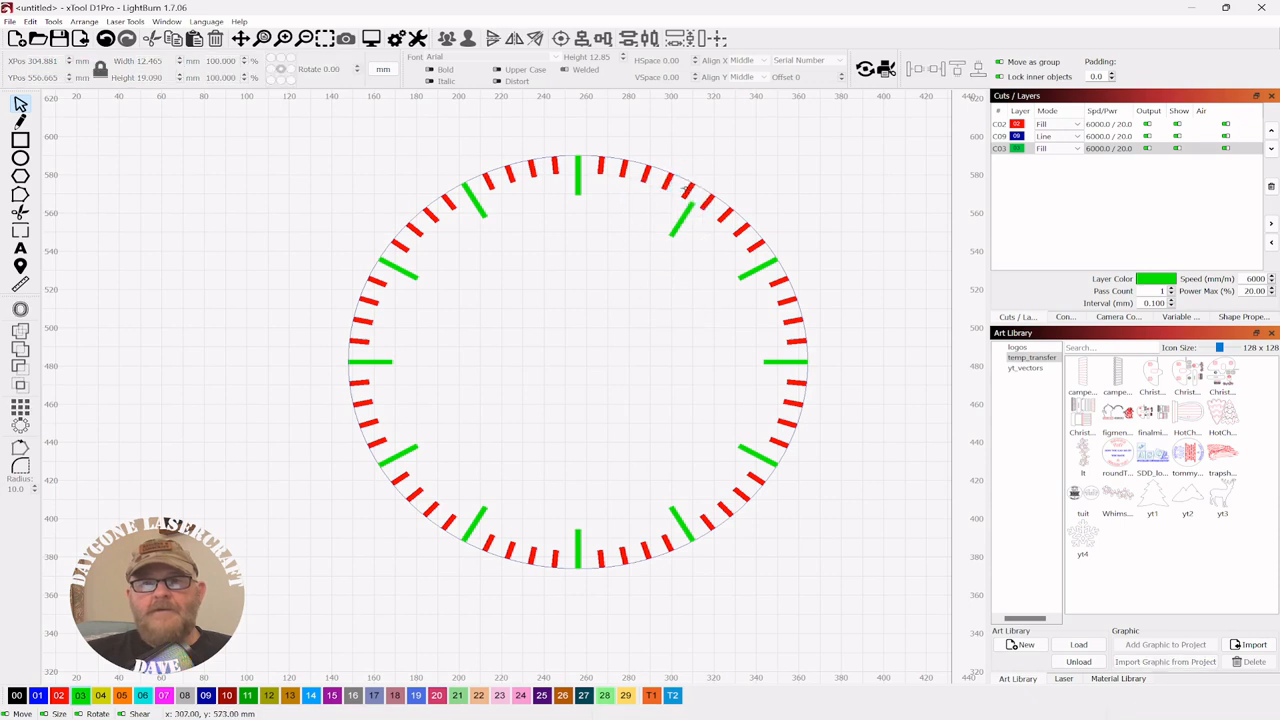
pyautogui.click(687, 189)
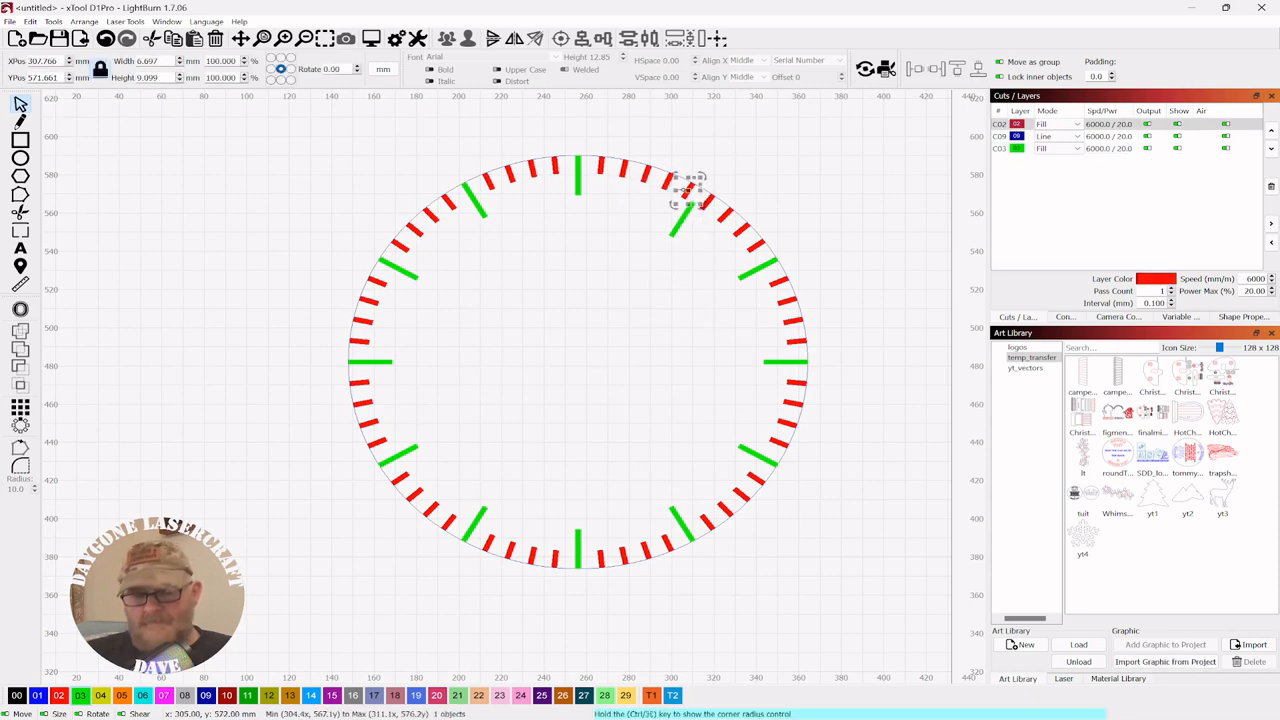
pyautogui.press('Delete')
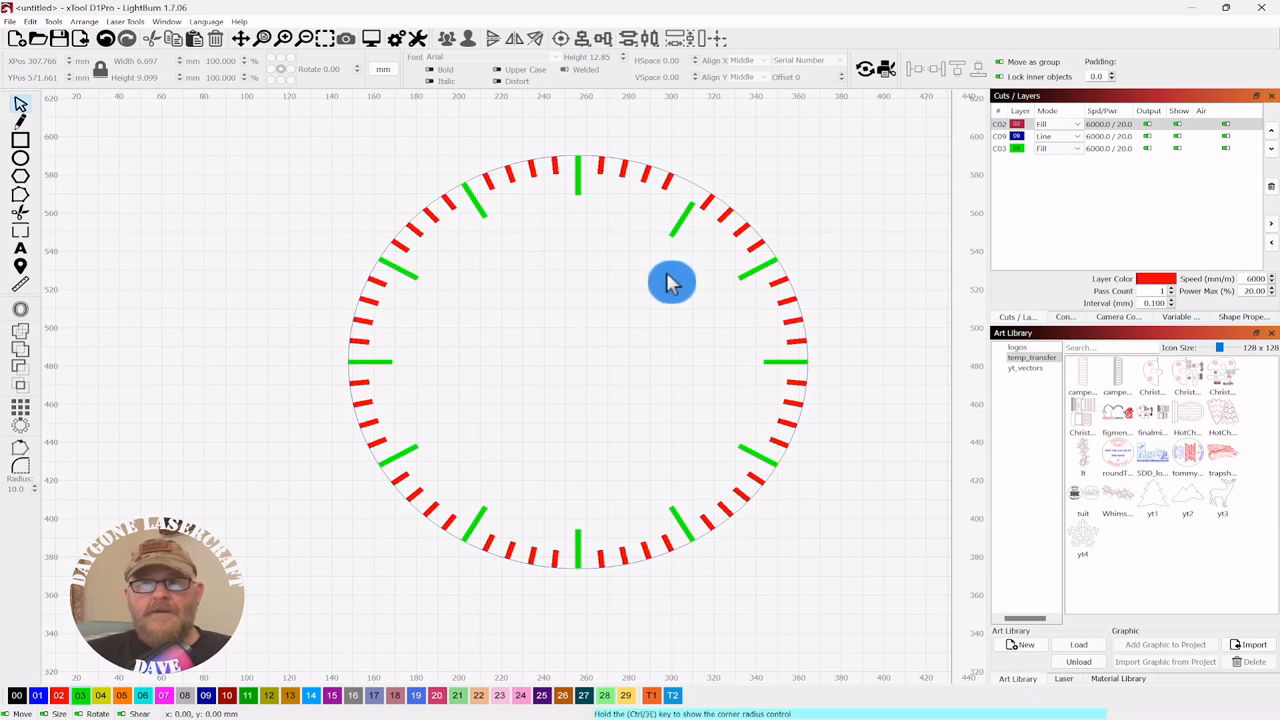
pyautogui.click(667, 244)
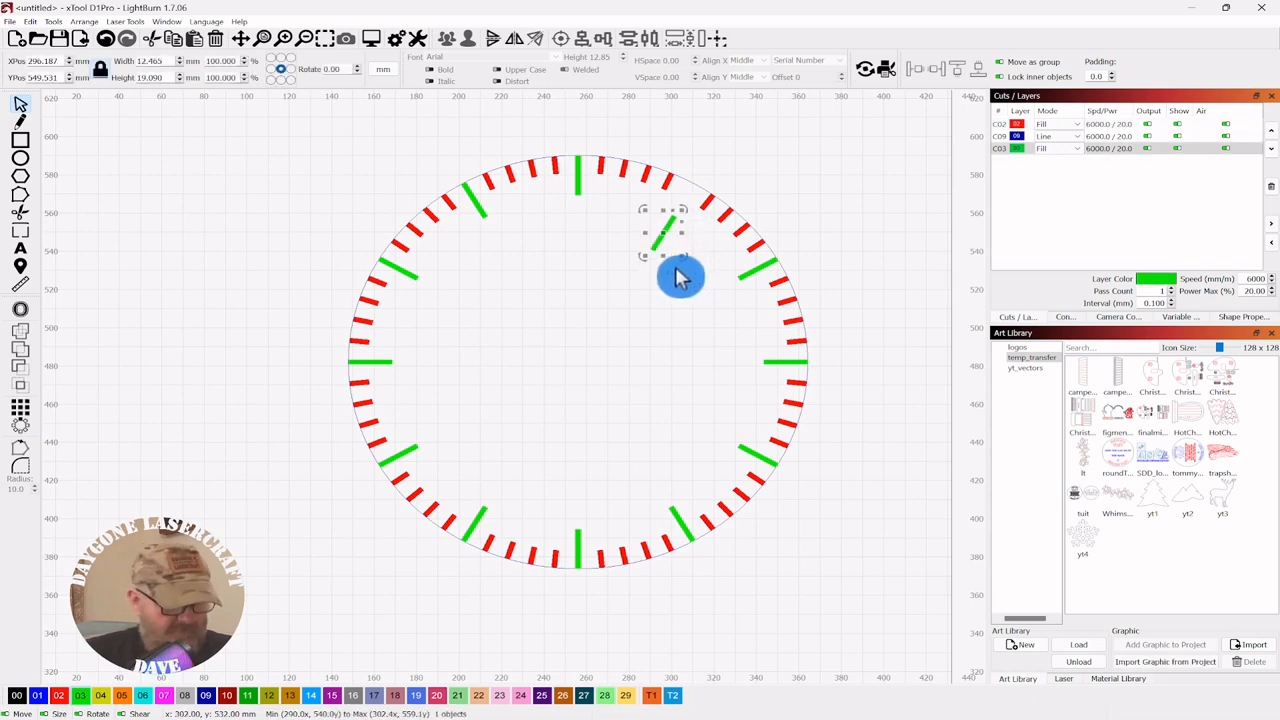
pyautogui.hotkey('ctrl', 'z')
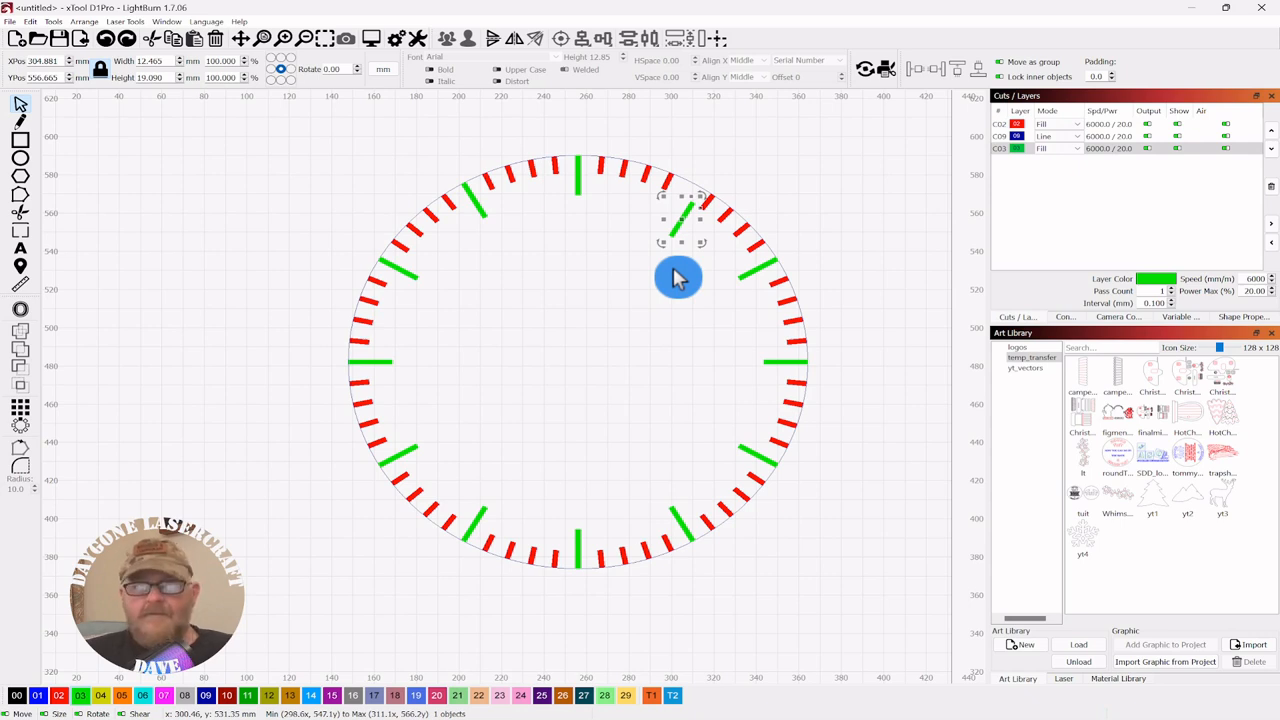
pyautogui.click(757, 174)
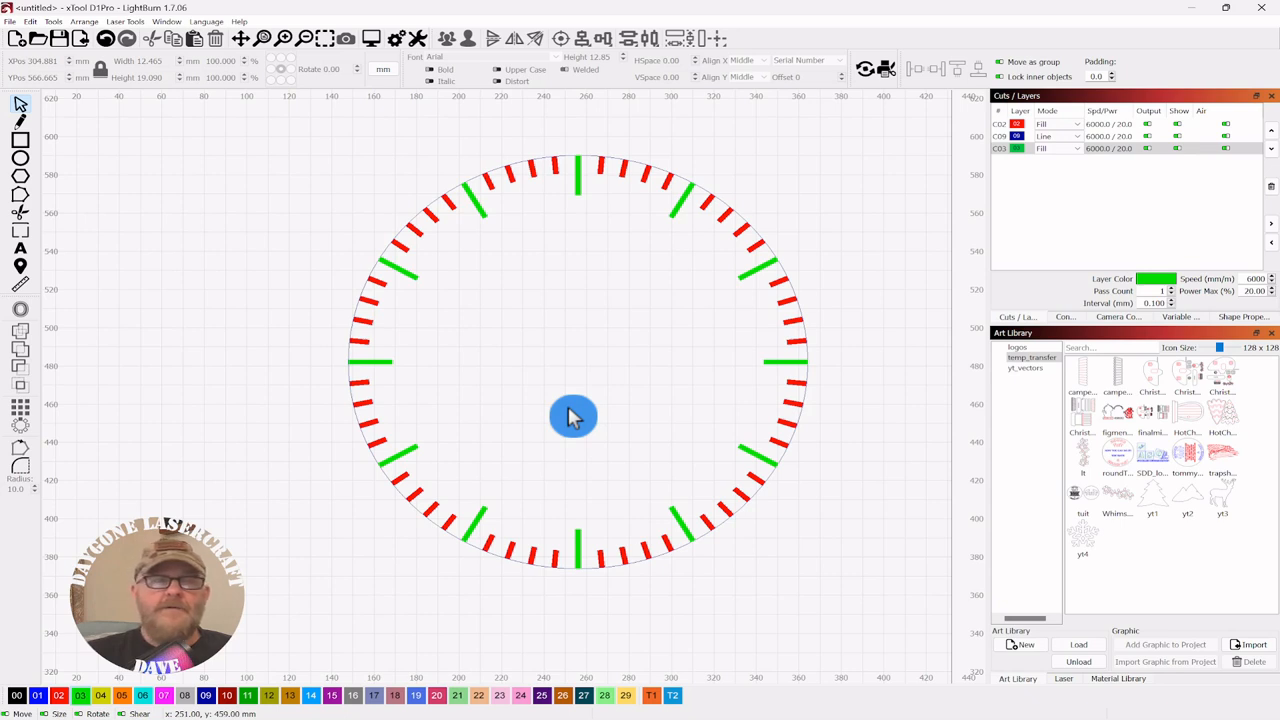
# - Add 'dd' text near one o'clock inside the ring on the black 00 layer and nudge it into place
pyautogui.click(20, 250)
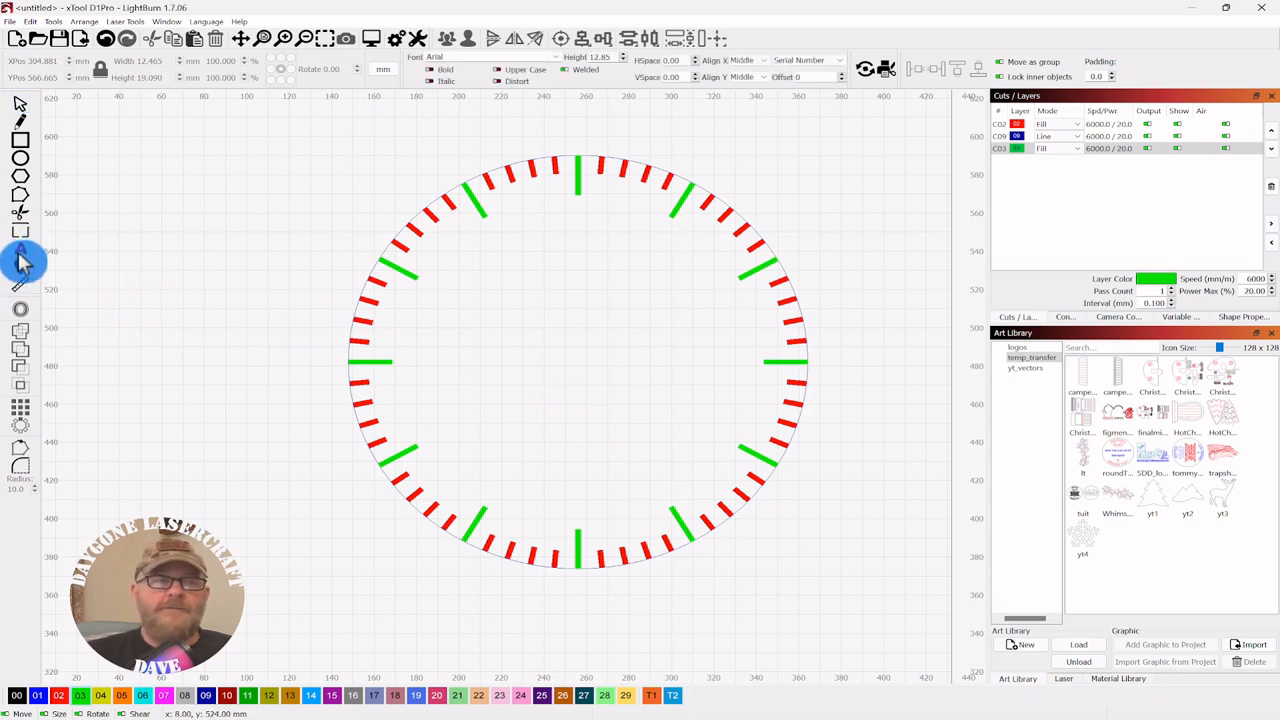
pyautogui.click(653, 234)
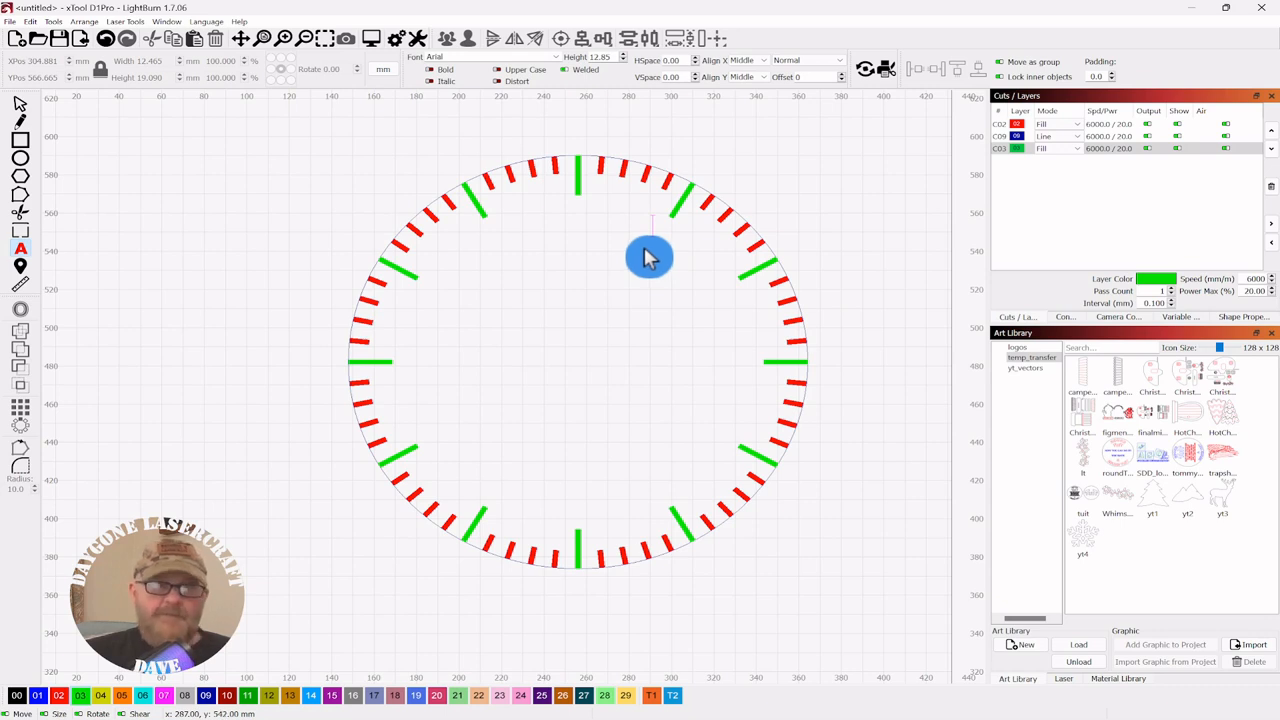
pyautogui.write('dd')
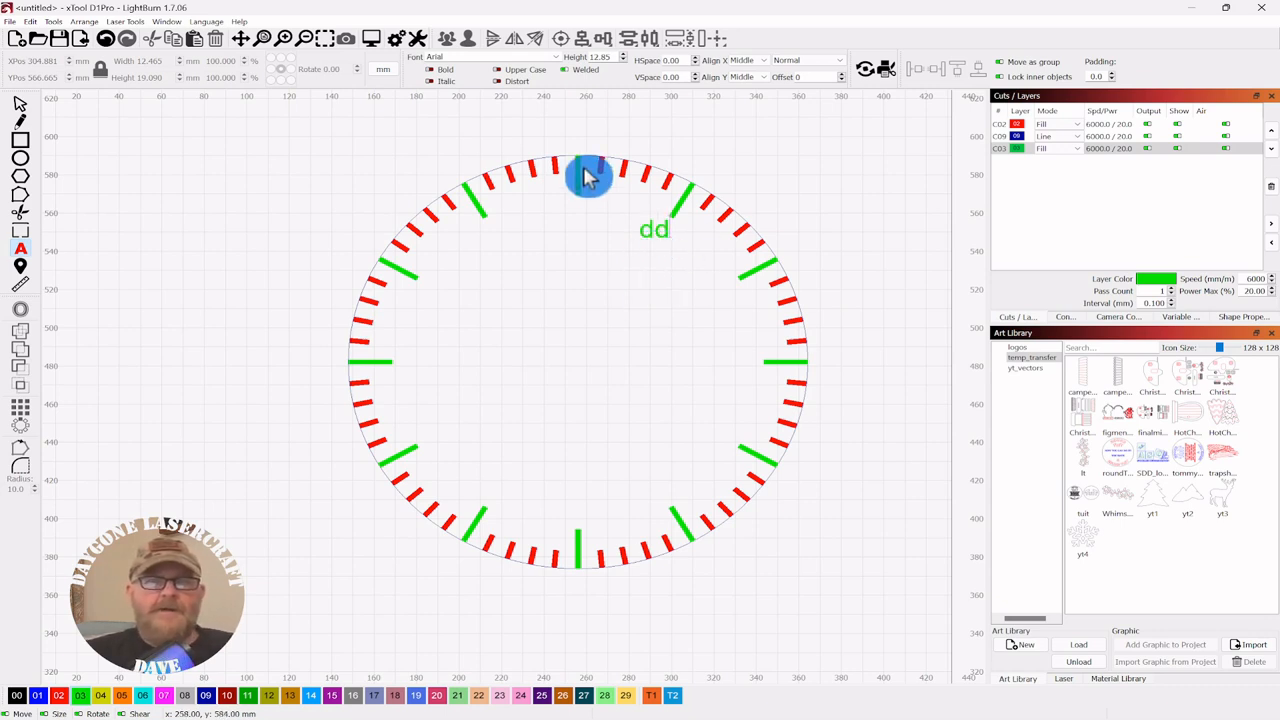
pyautogui.click(20, 103)
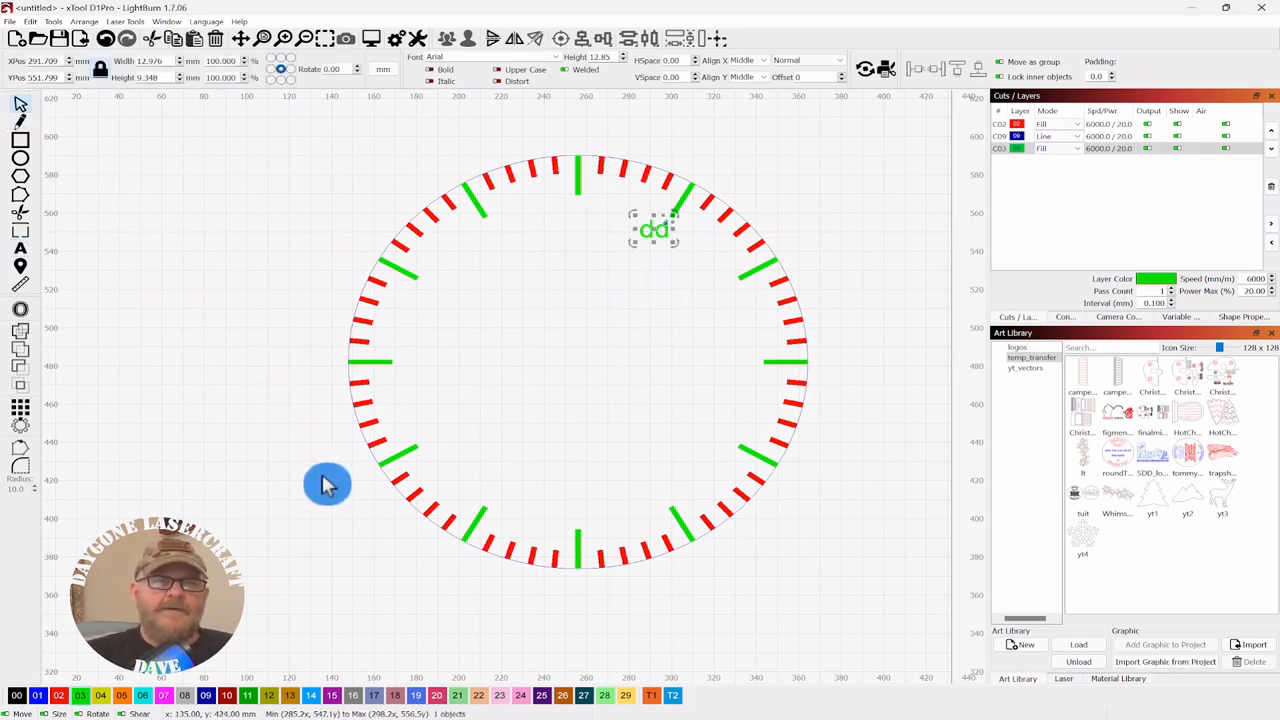
pyautogui.click(17, 696)
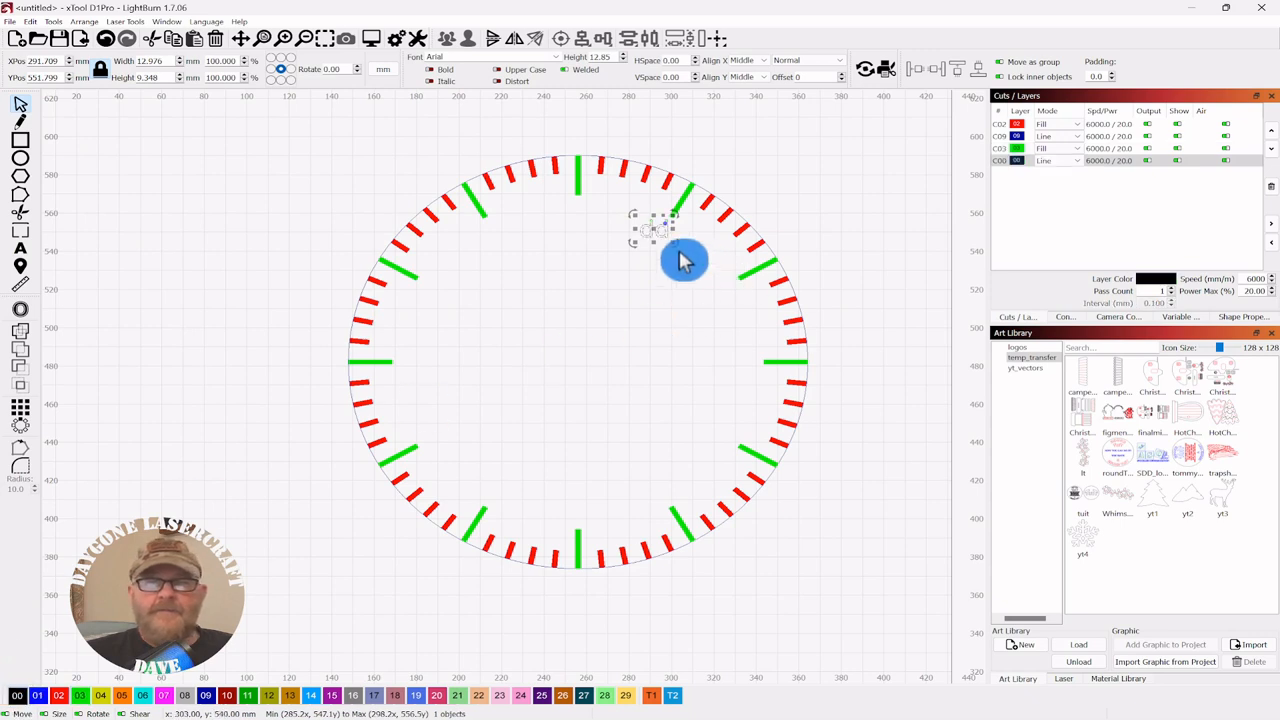
pyautogui.moveTo(653, 229)
pyautogui.mouseDown()
pyautogui.moveTo(665, 244)
pyautogui.moveTo(659, 235)
pyautogui.mouseUp()
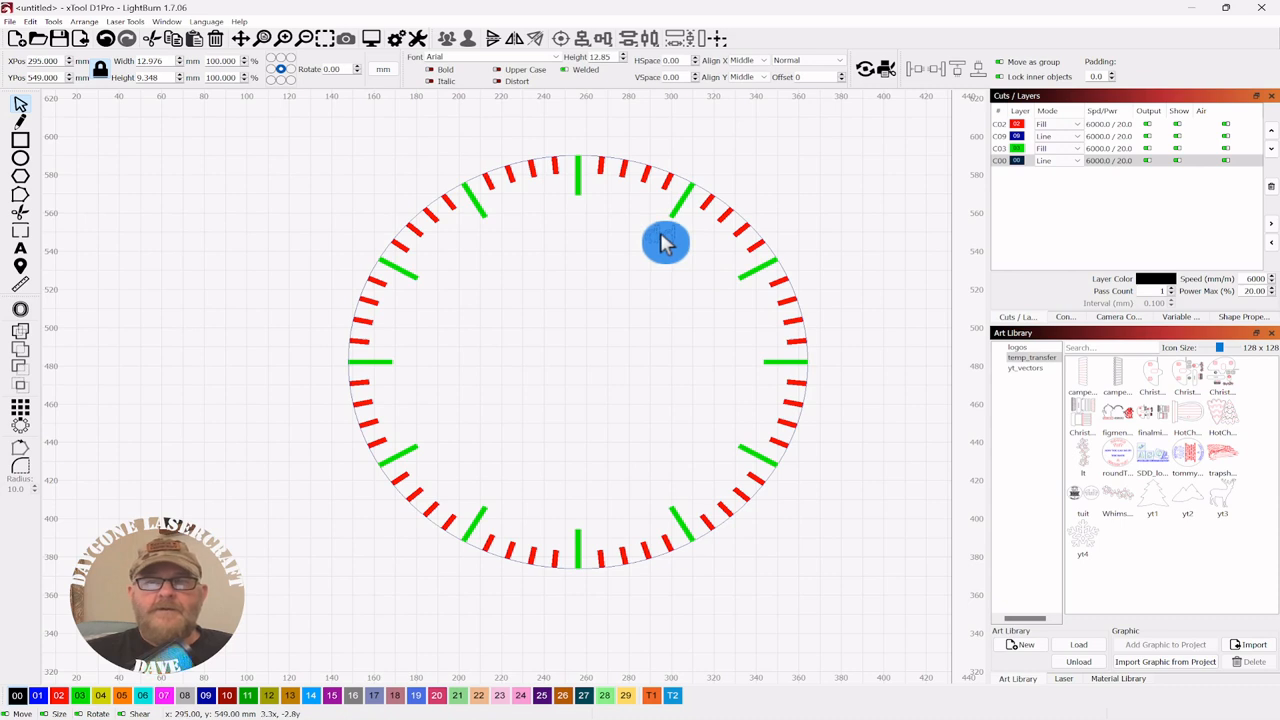
pyautogui.moveTo(665, 243); pyautogui.dragTo(663, 241)
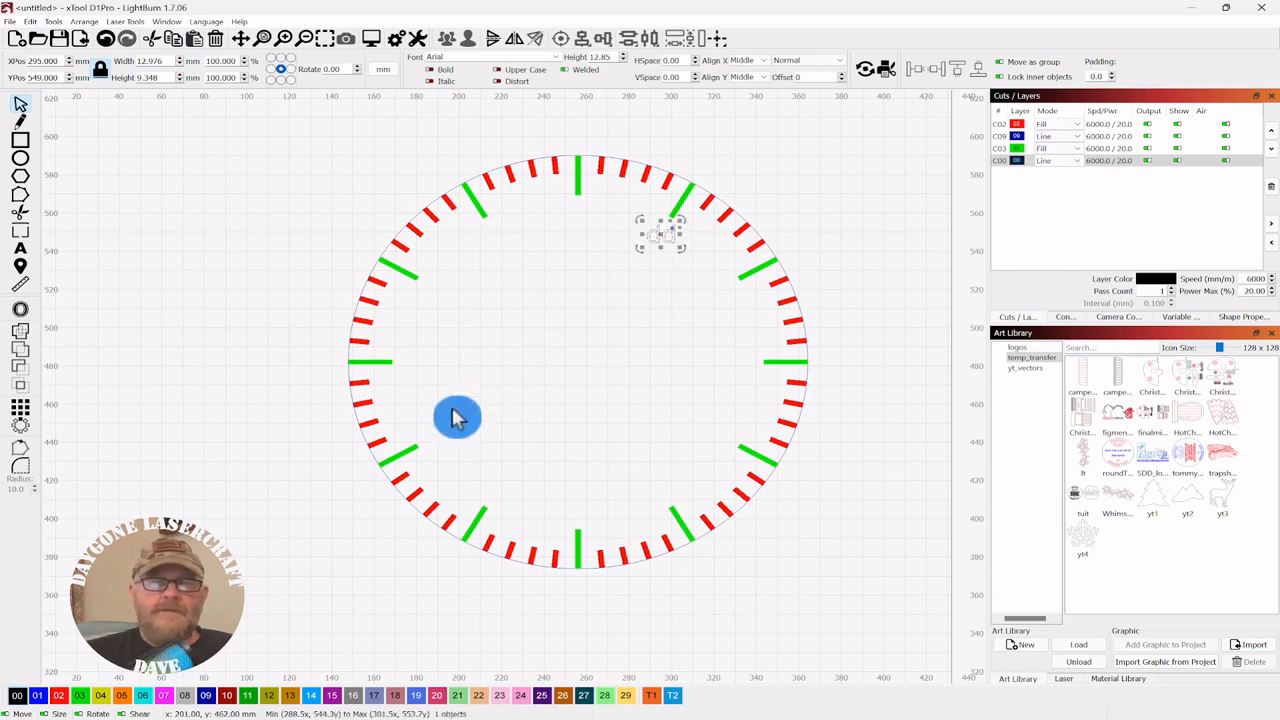
# - Move the 'dd' text onto blue layer C09 and set that layer to Fill
pyautogui.click(206, 695)
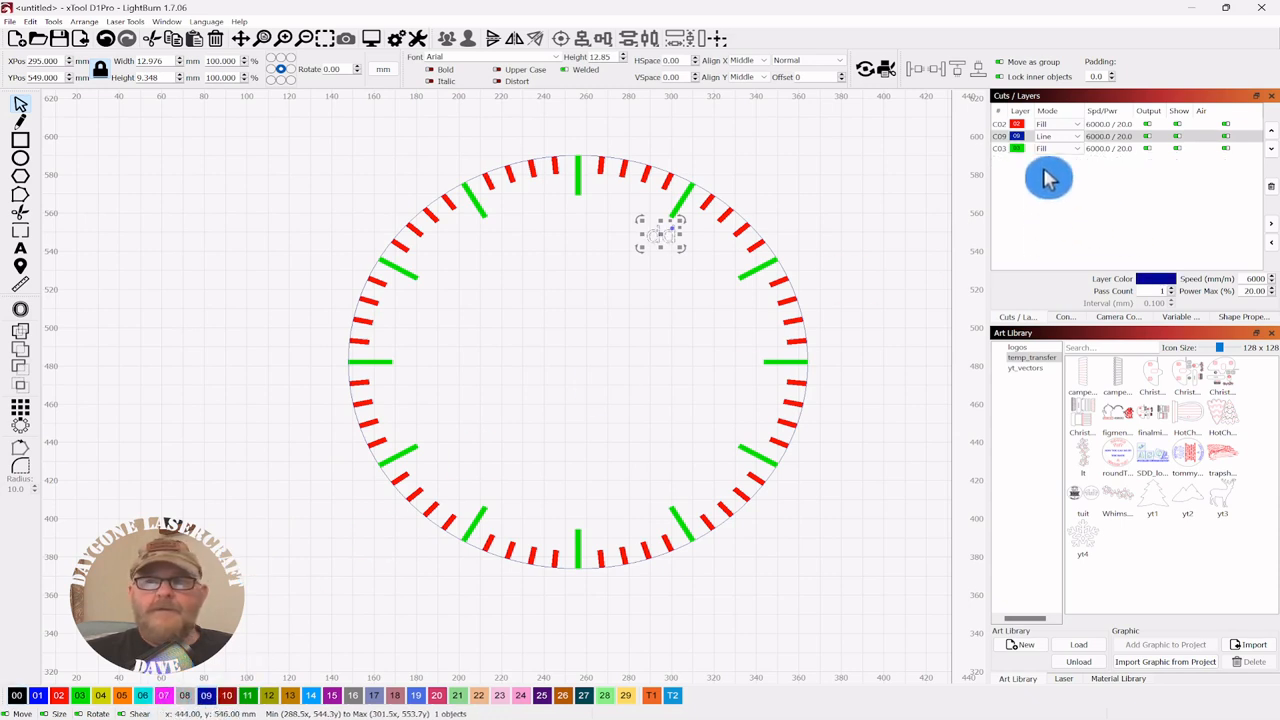
pyautogui.click(1075, 138)
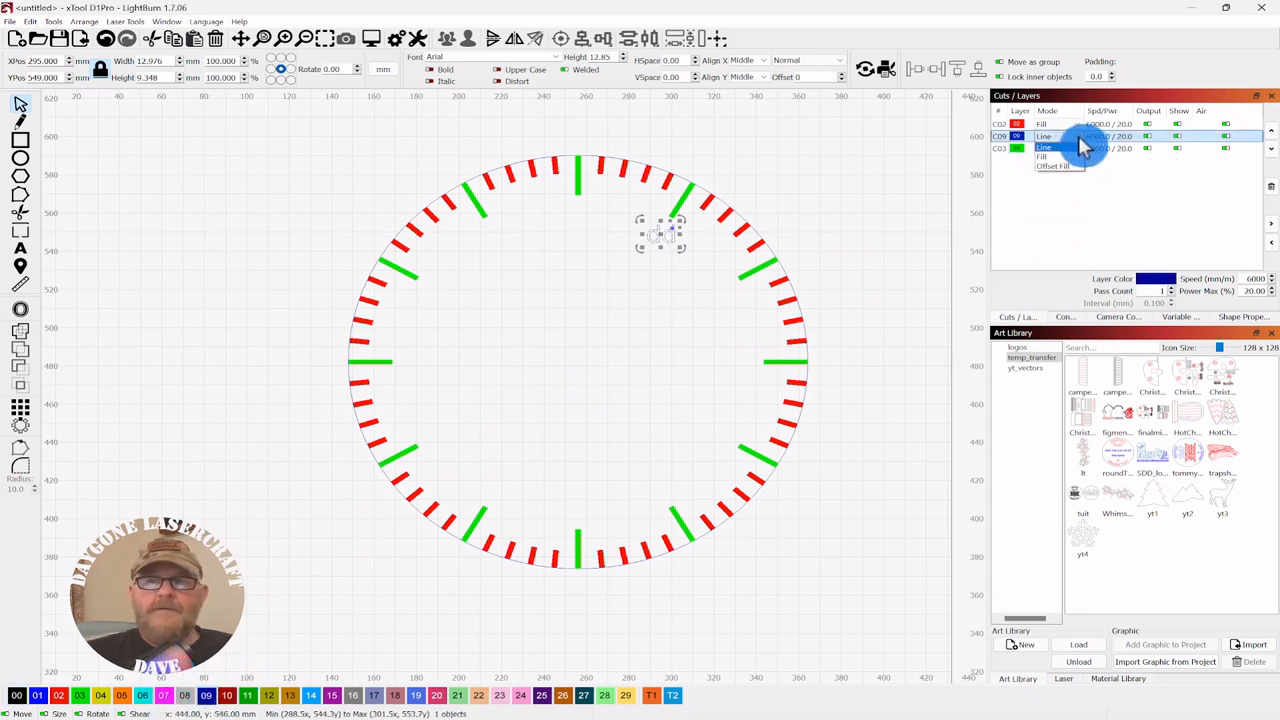
pyautogui.click(1078, 138)
pyautogui.click(1058, 157)
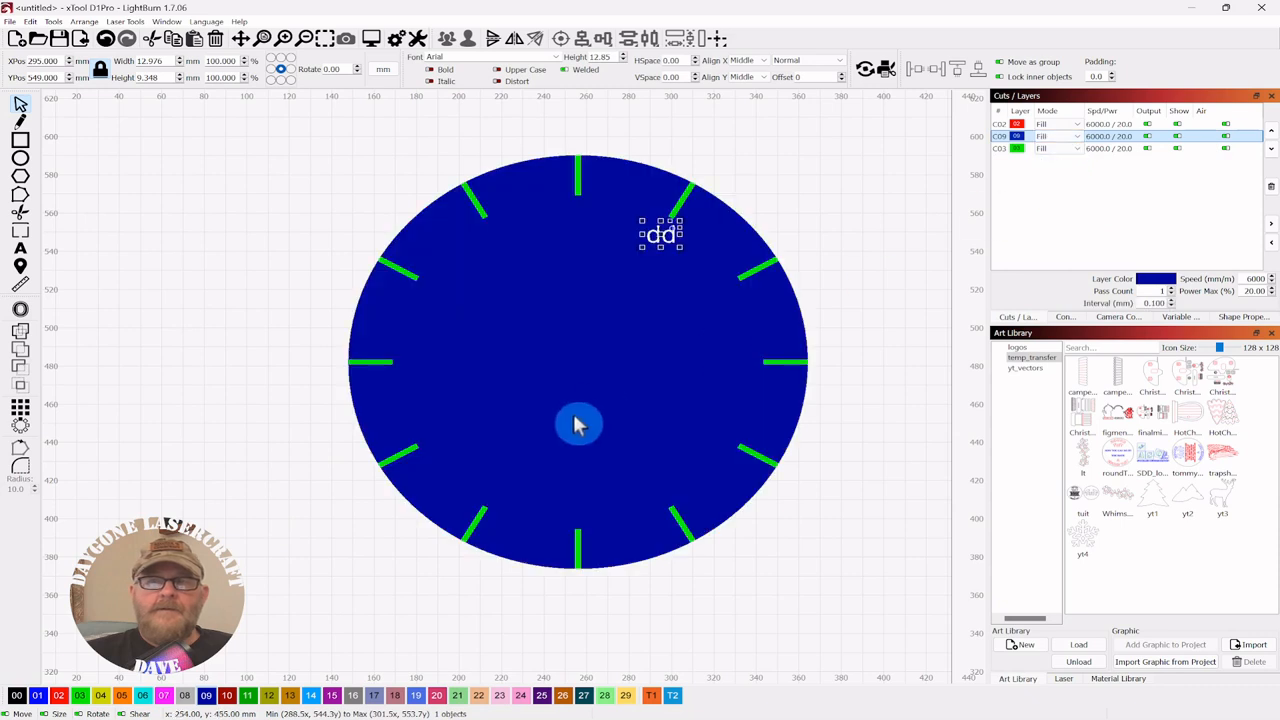
# - Put the circle outline on the black Line layer, then reselect the 'dd' text
pyautogui.click(593, 166)
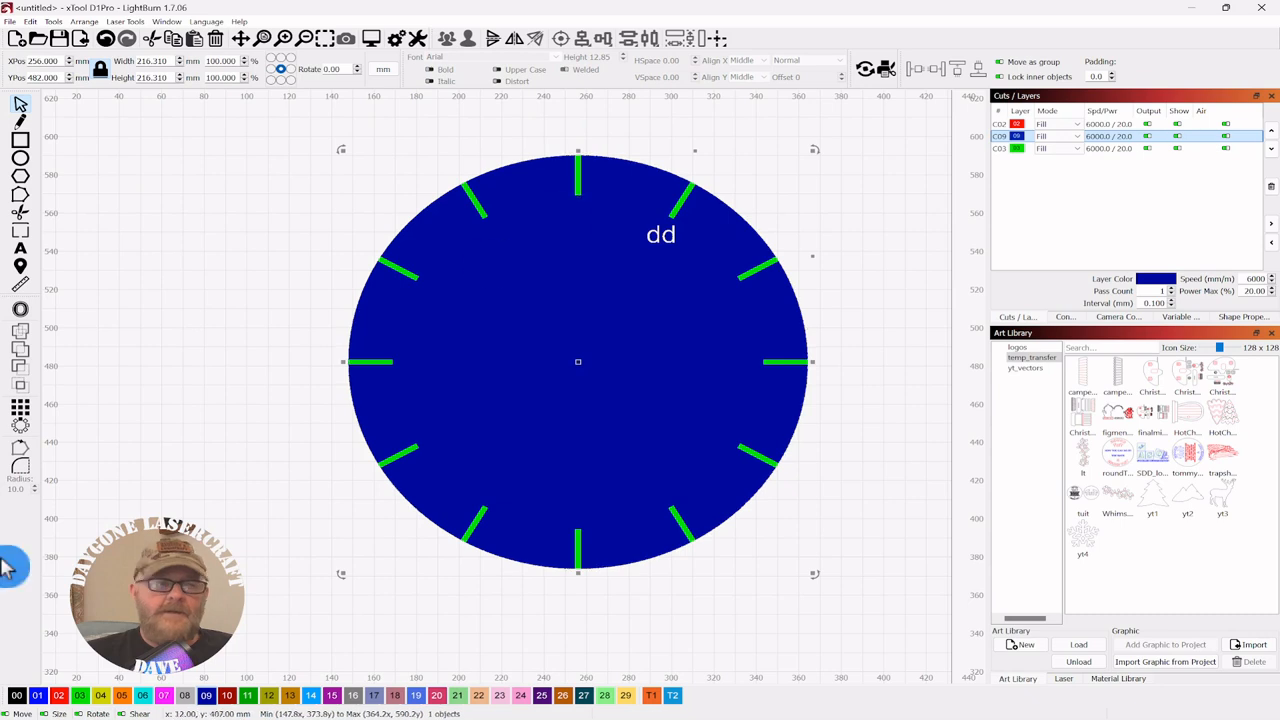
pyautogui.click(17, 696)
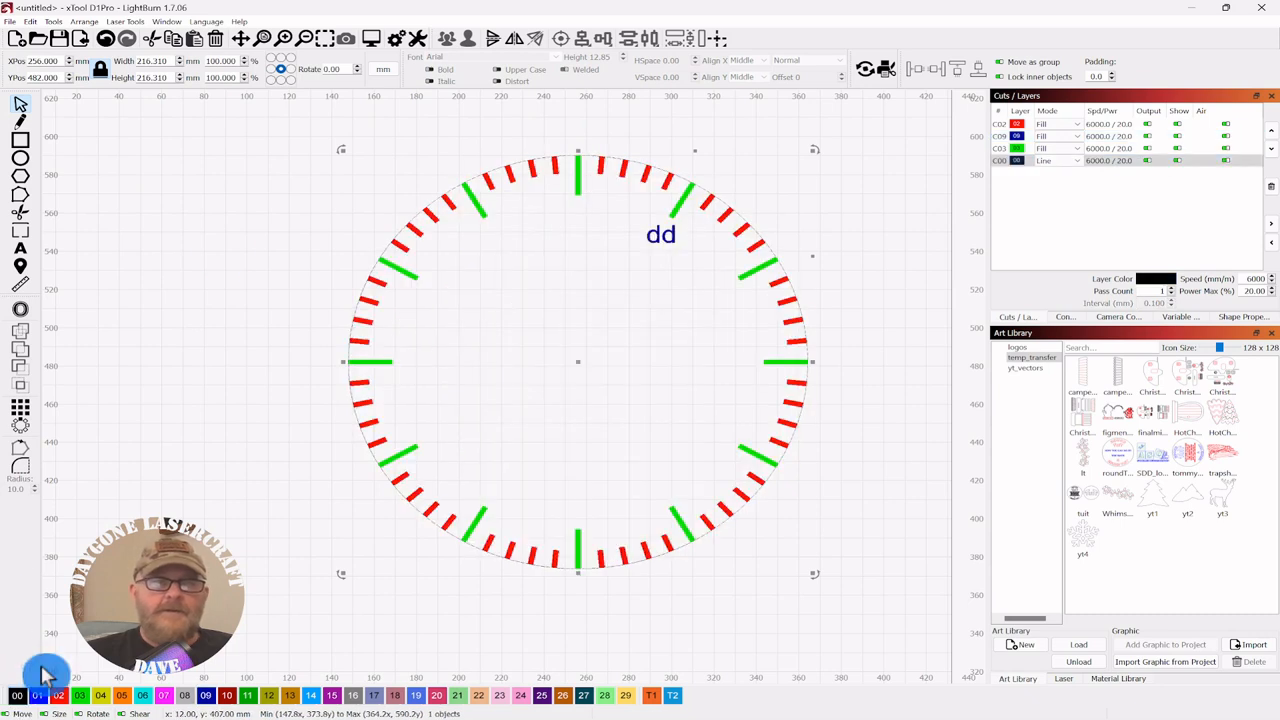
pyautogui.click(222, 254)
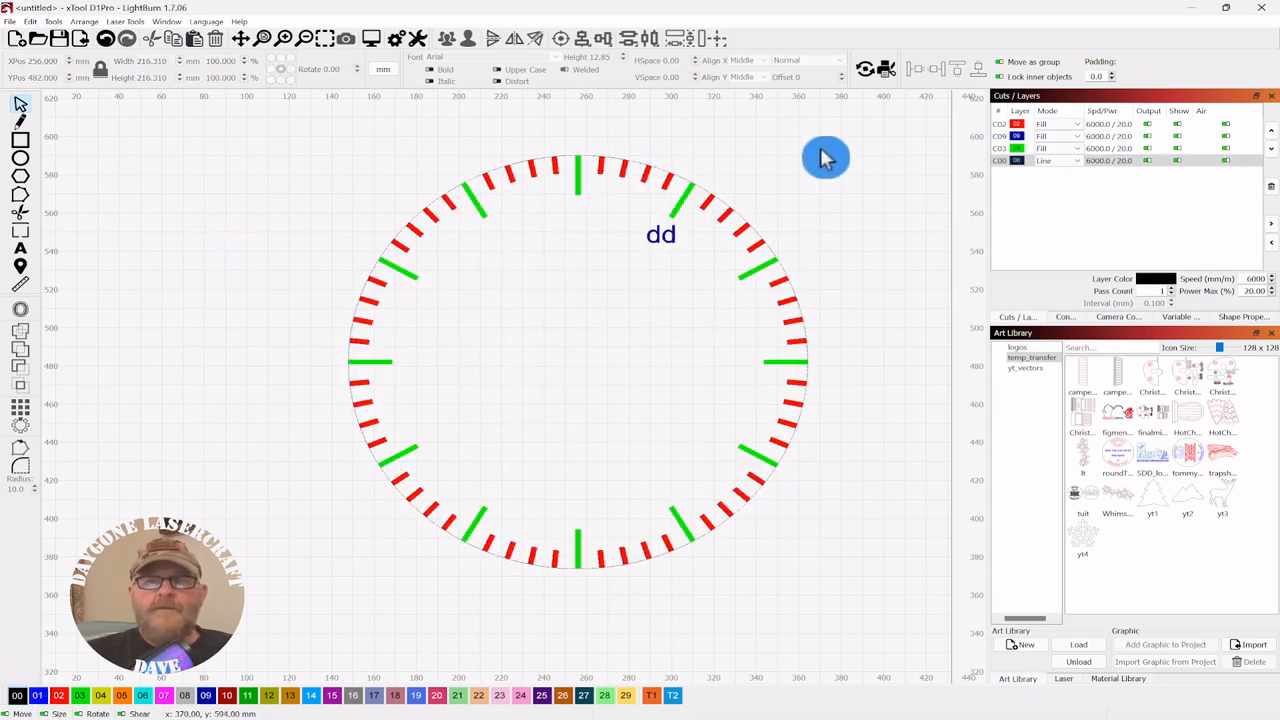
pyautogui.click(651, 248)
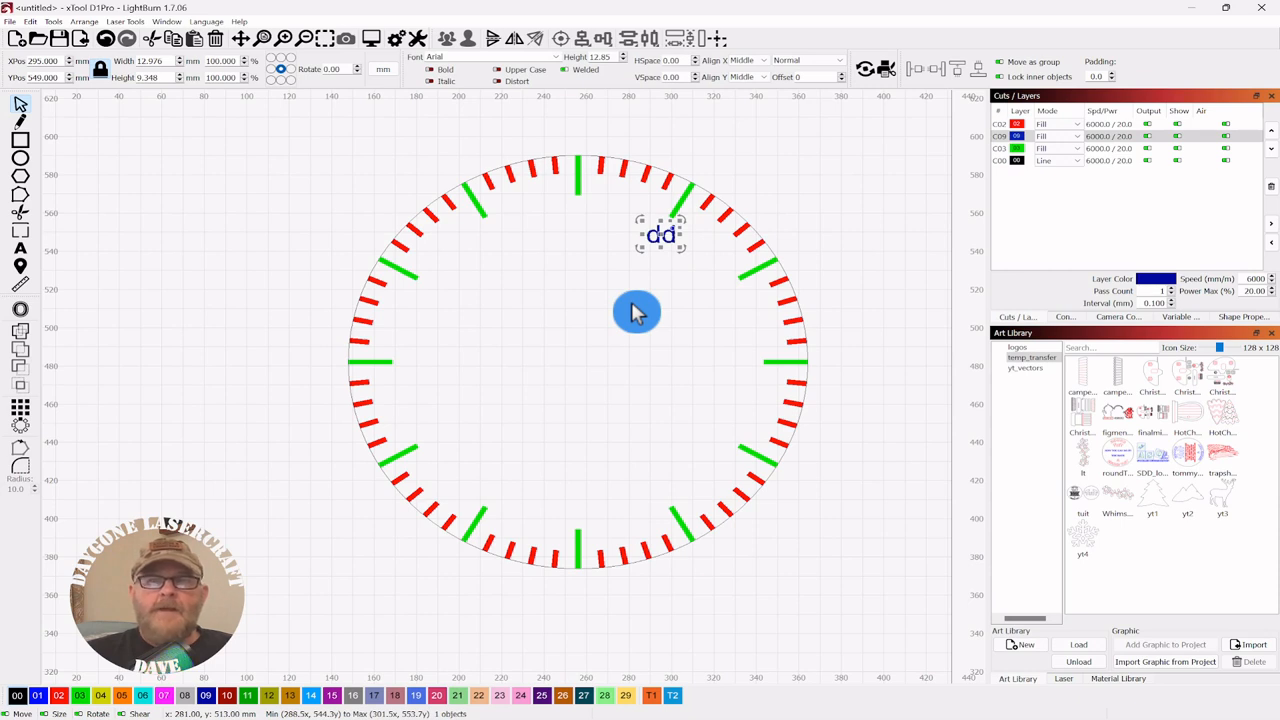
# - Make the 'dd' text a Serial Number variable text counting from 1 to 12 in steps of 1
pyautogui.click(1180, 318)
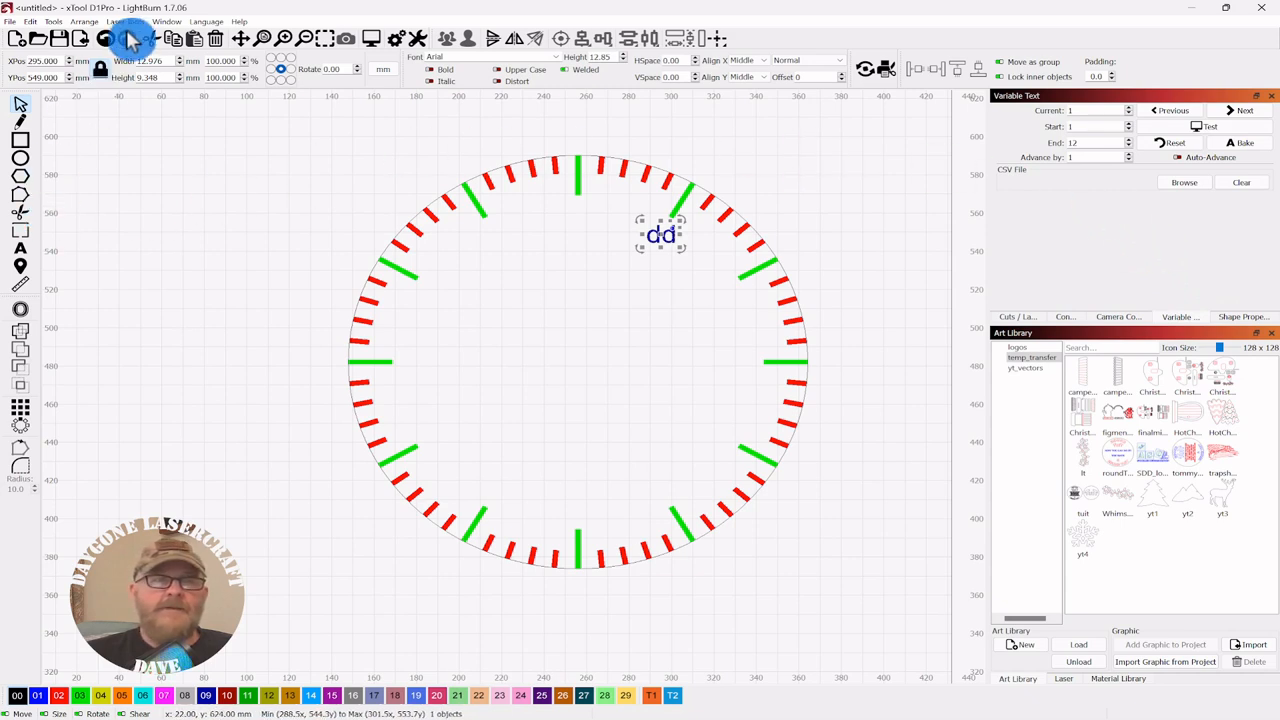
pyautogui.click(167, 21)
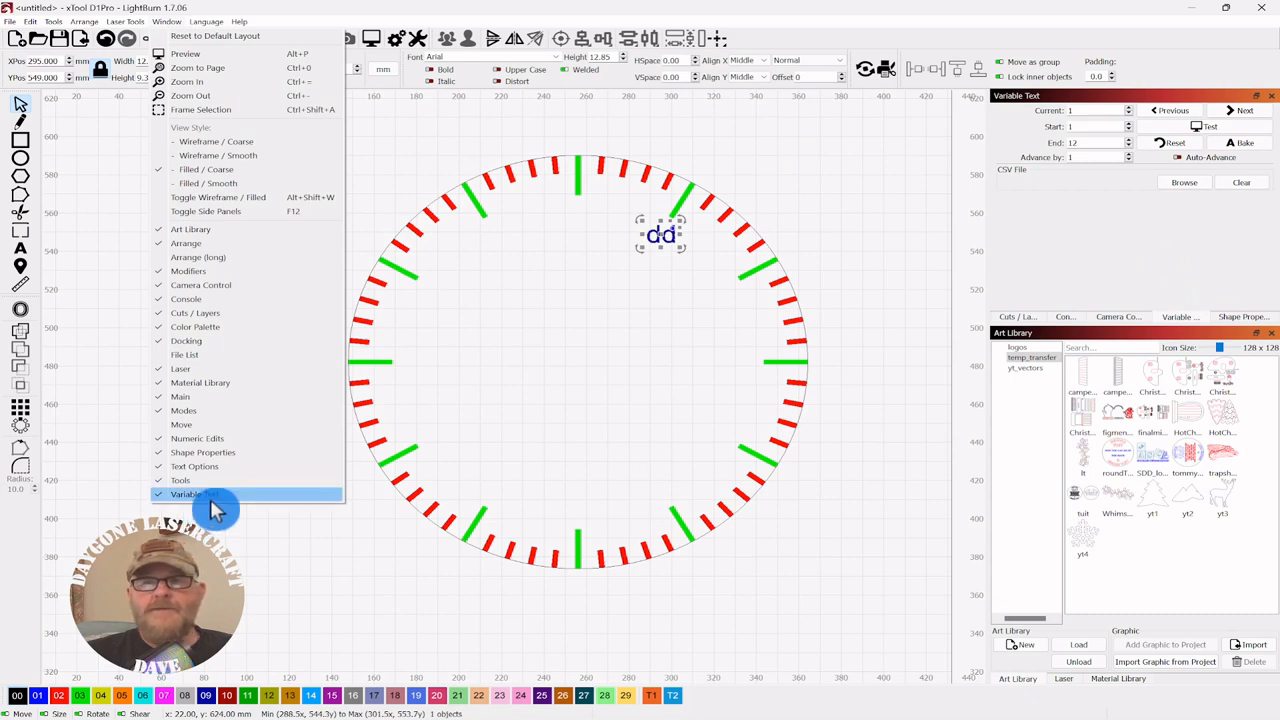
pyautogui.click(700, 237)
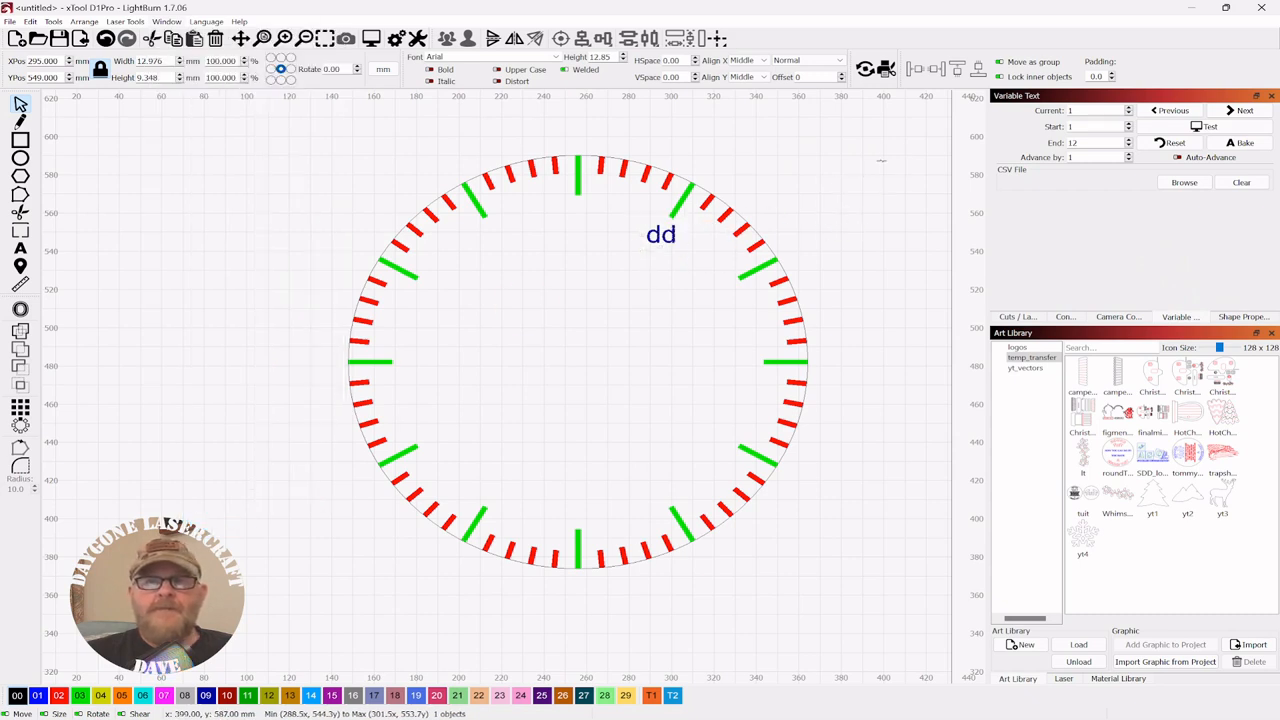
pyautogui.click(649, 252)
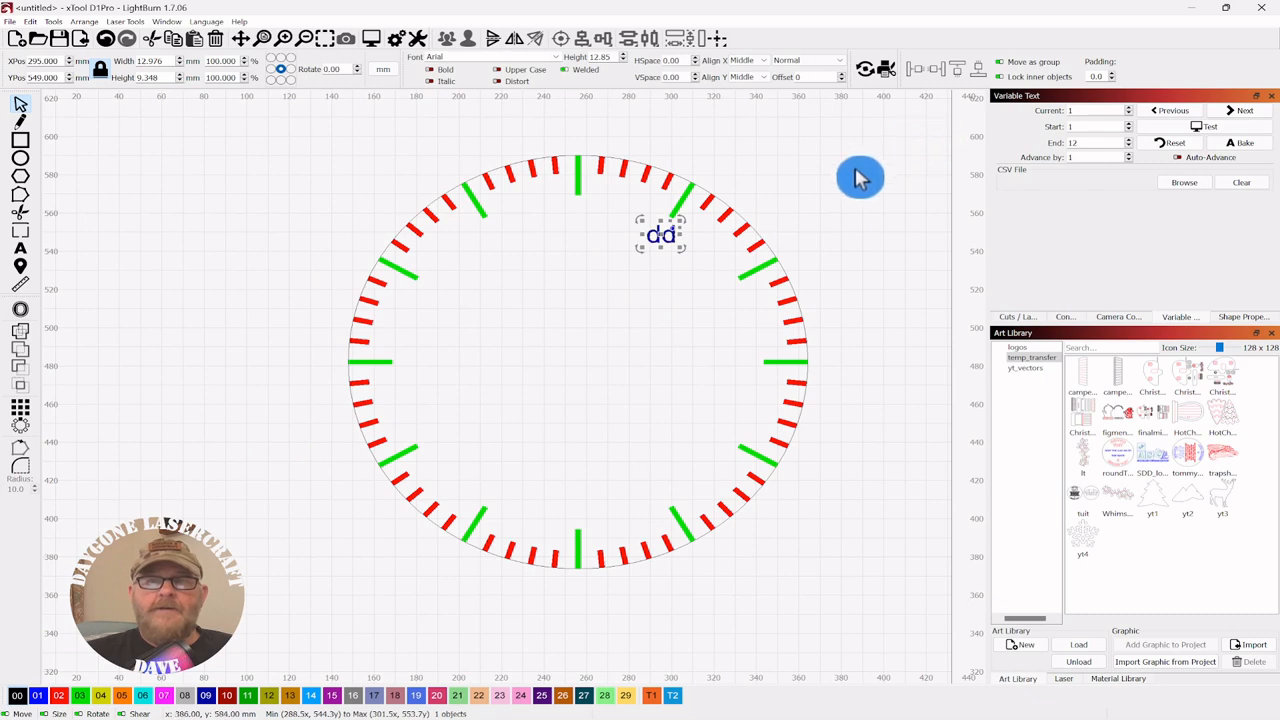
pyautogui.click(840, 62)
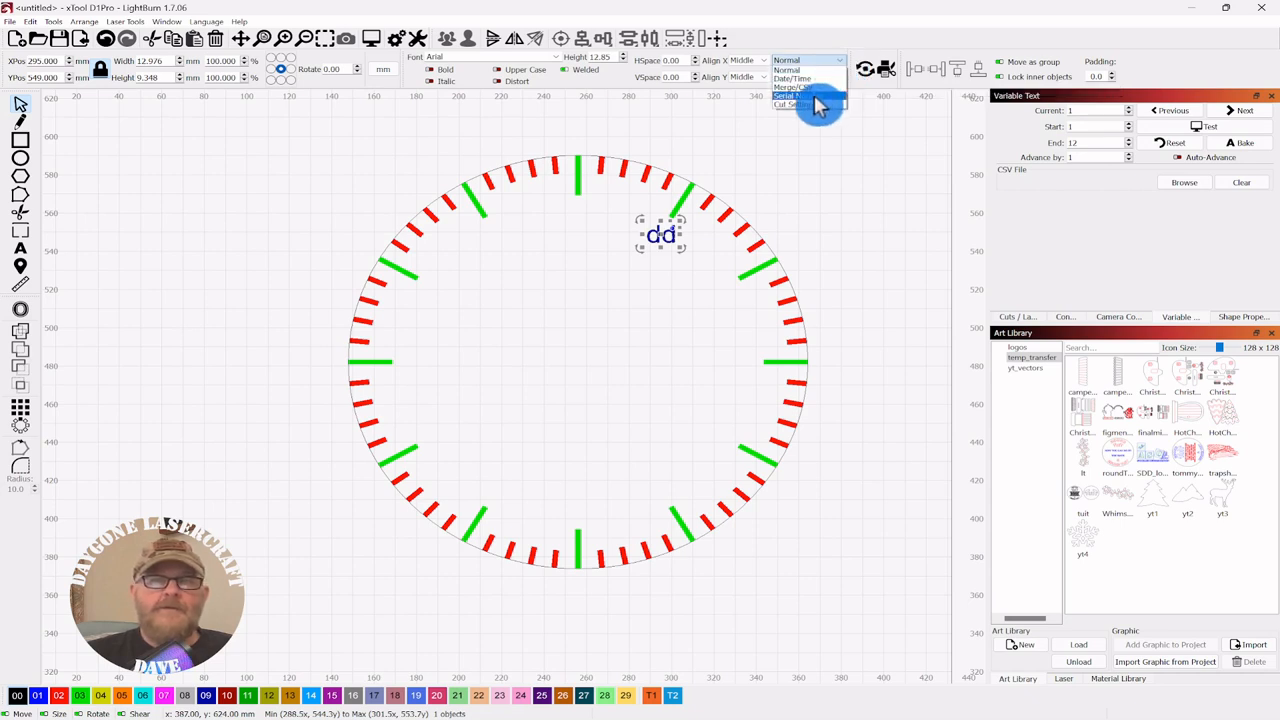
pyautogui.click(814, 96)
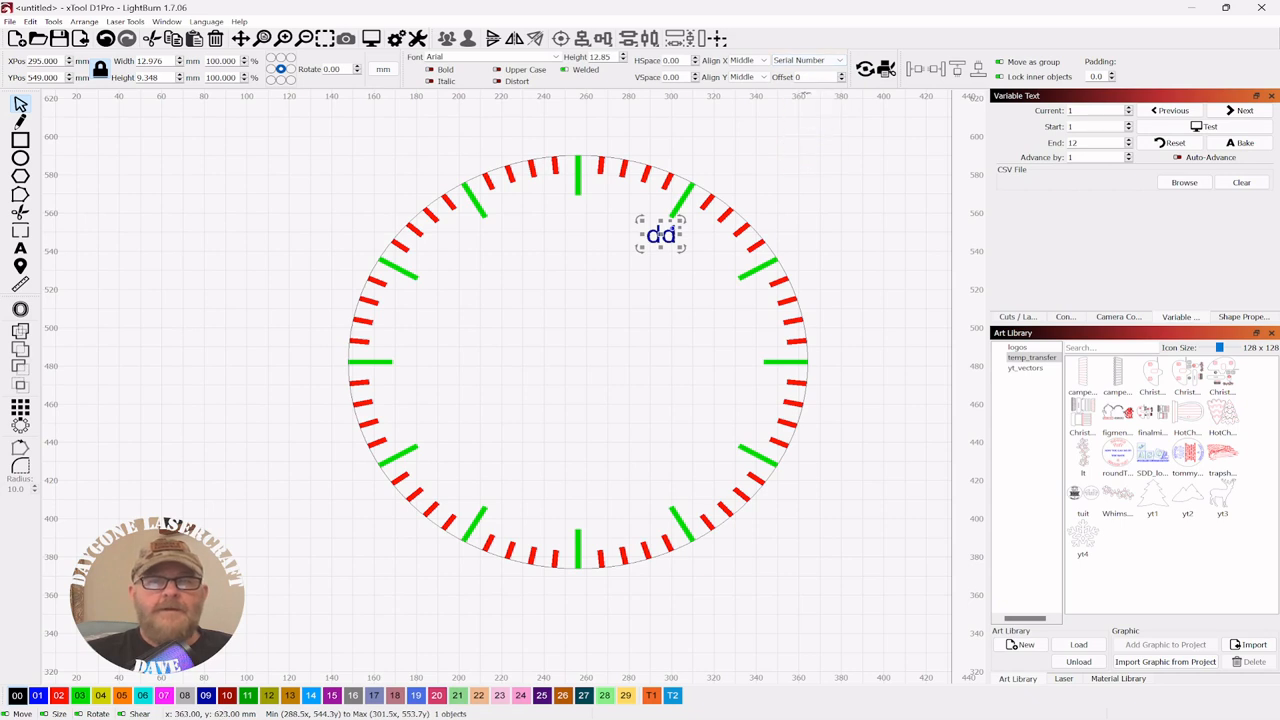
pyautogui.click(806, 90)
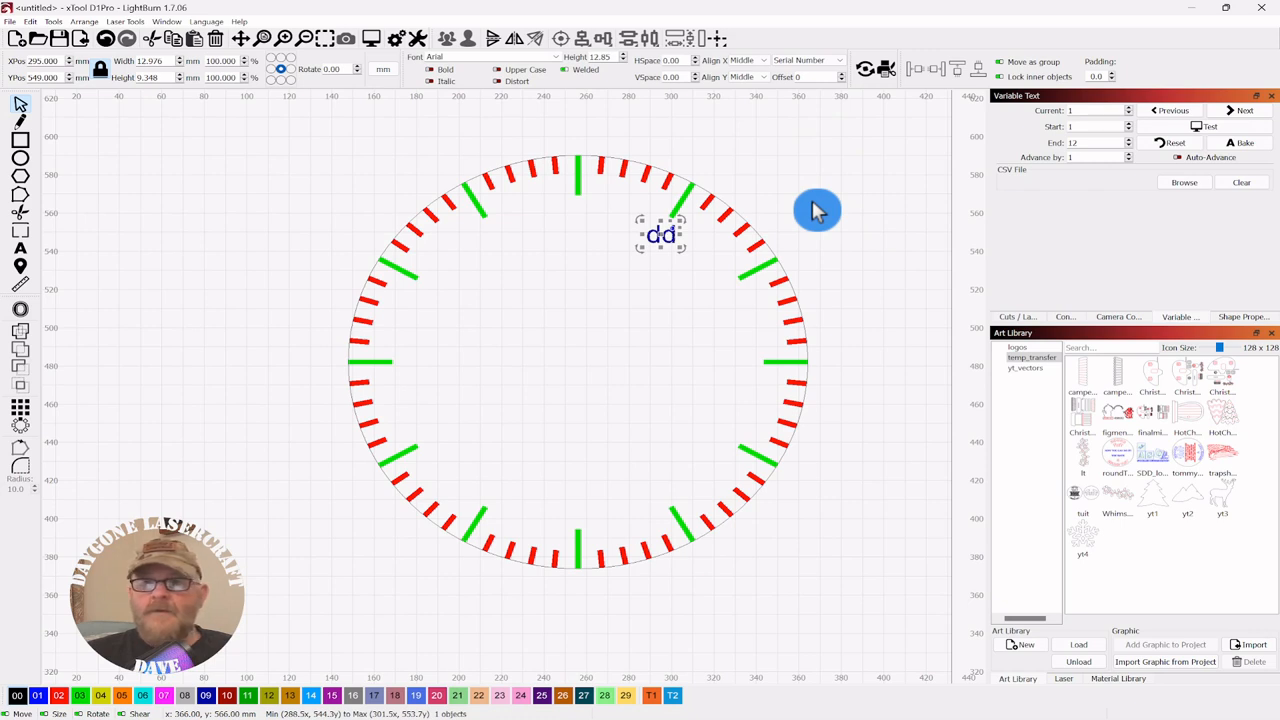
pyautogui.click(1210, 133)
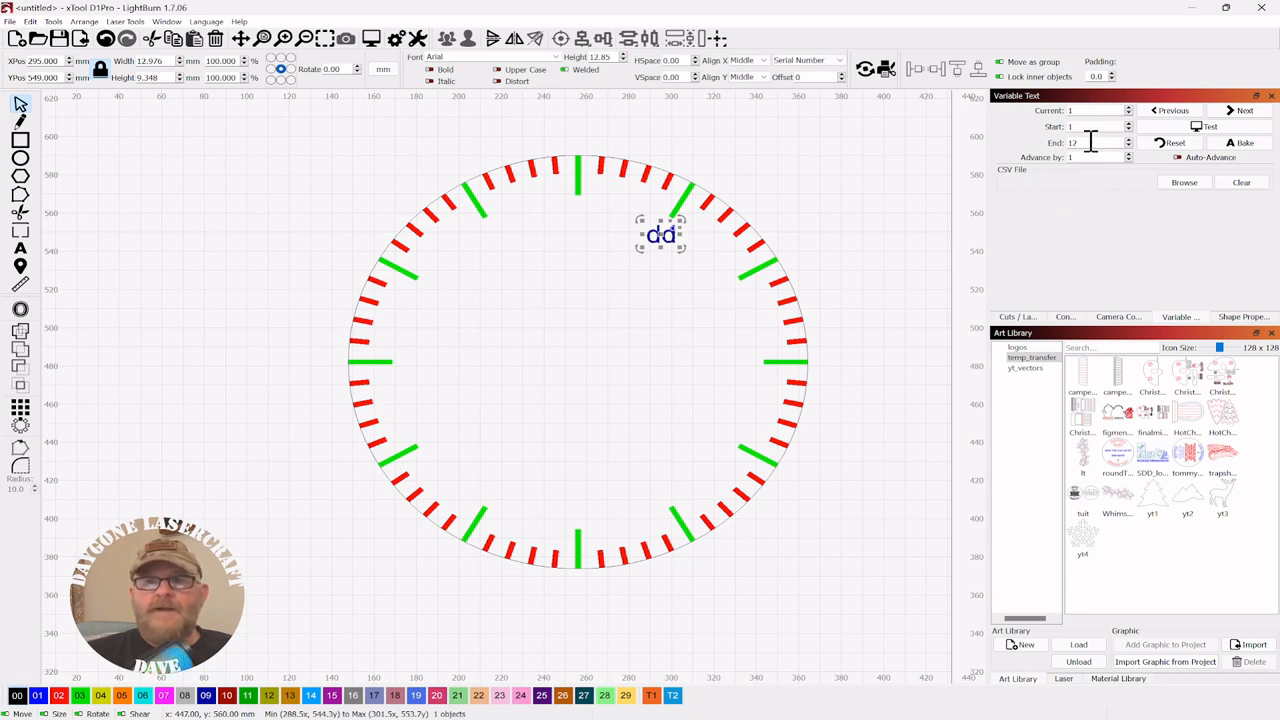
pyautogui.click(1089, 128)
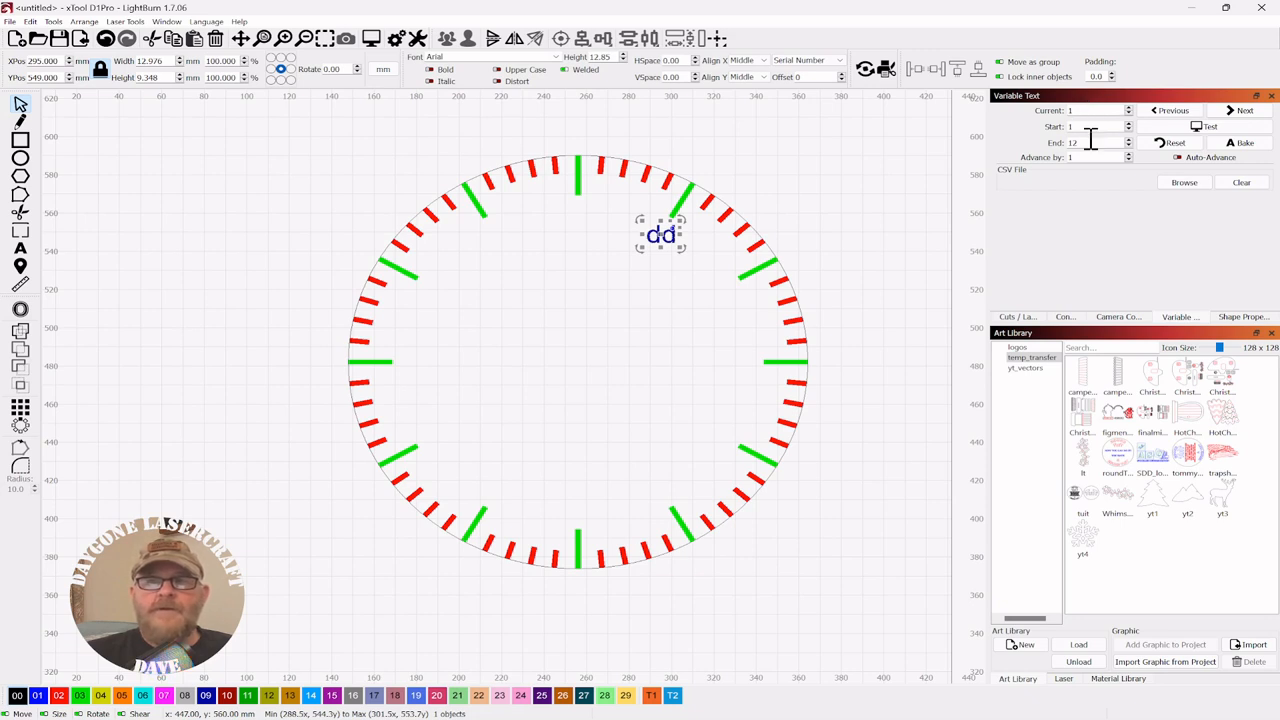
pyautogui.click(1093, 175)
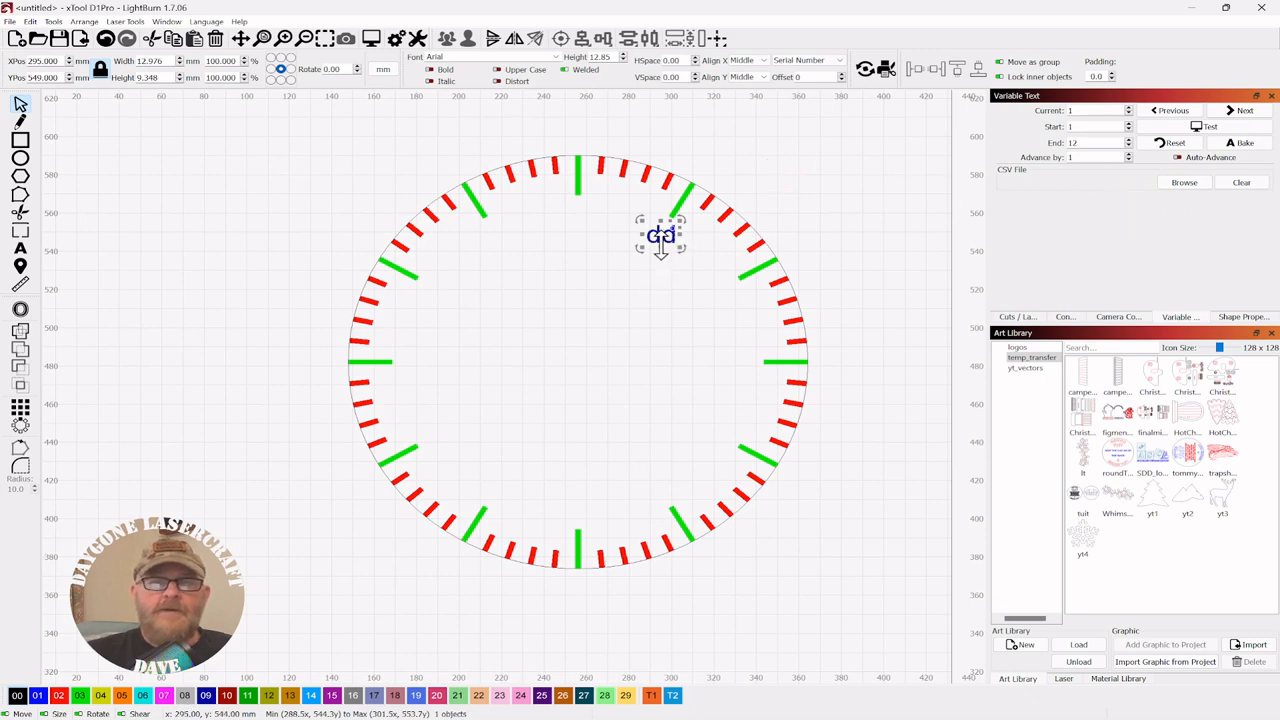
# - Array the label into 12 upright copies around the clock and preview them as numbers 1–12
pyautogui.click(706, 193)
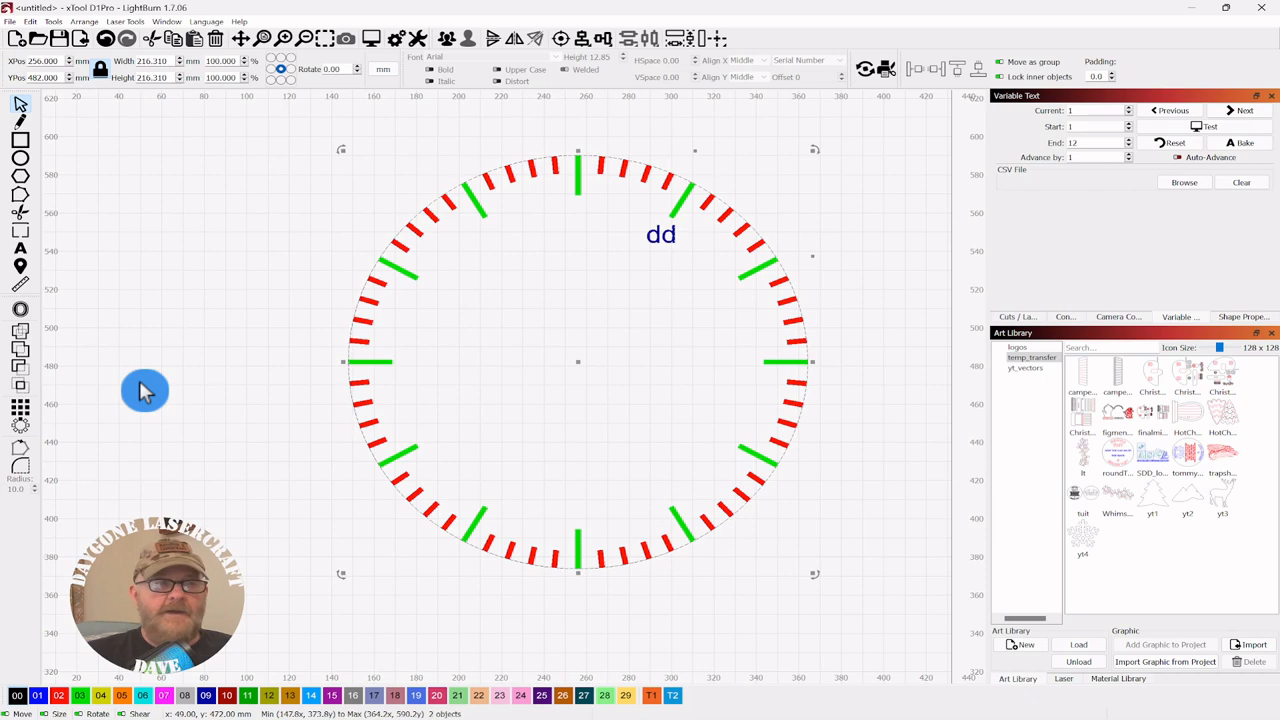
pyautogui.click(22, 432)
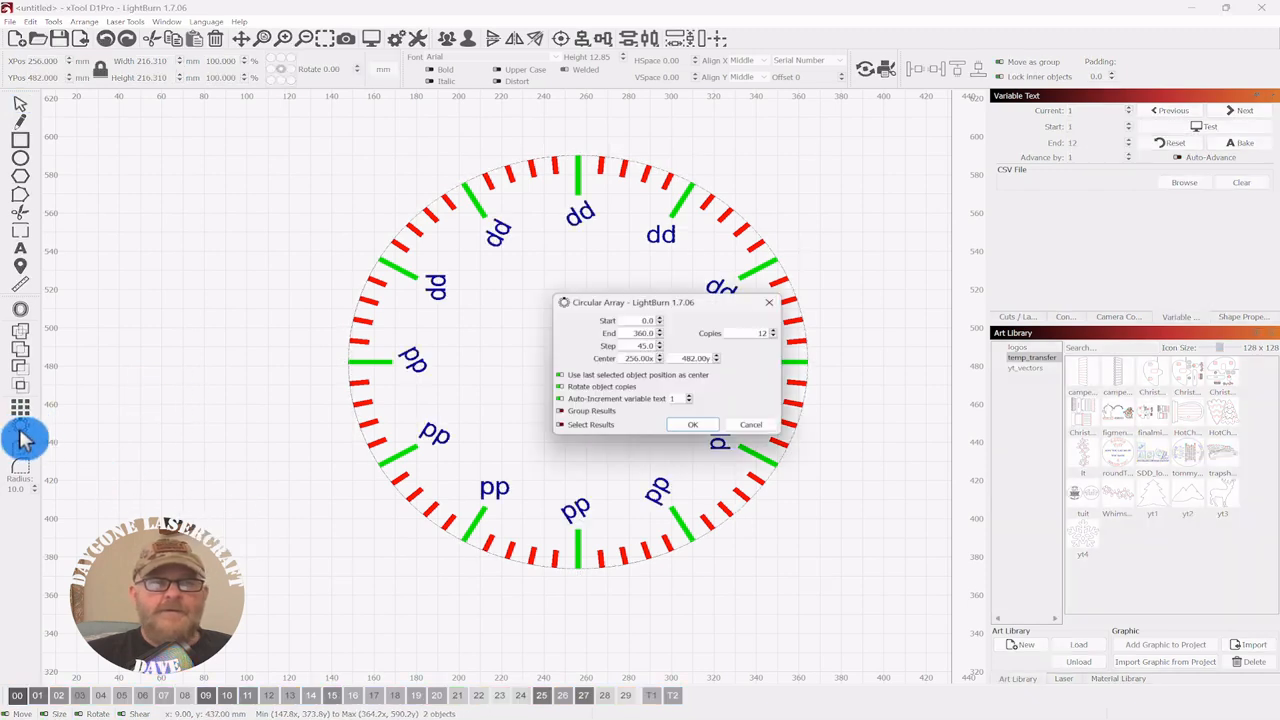
pyautogui.moveTo(640, 305); pyautogui.dragTo(967, 255)
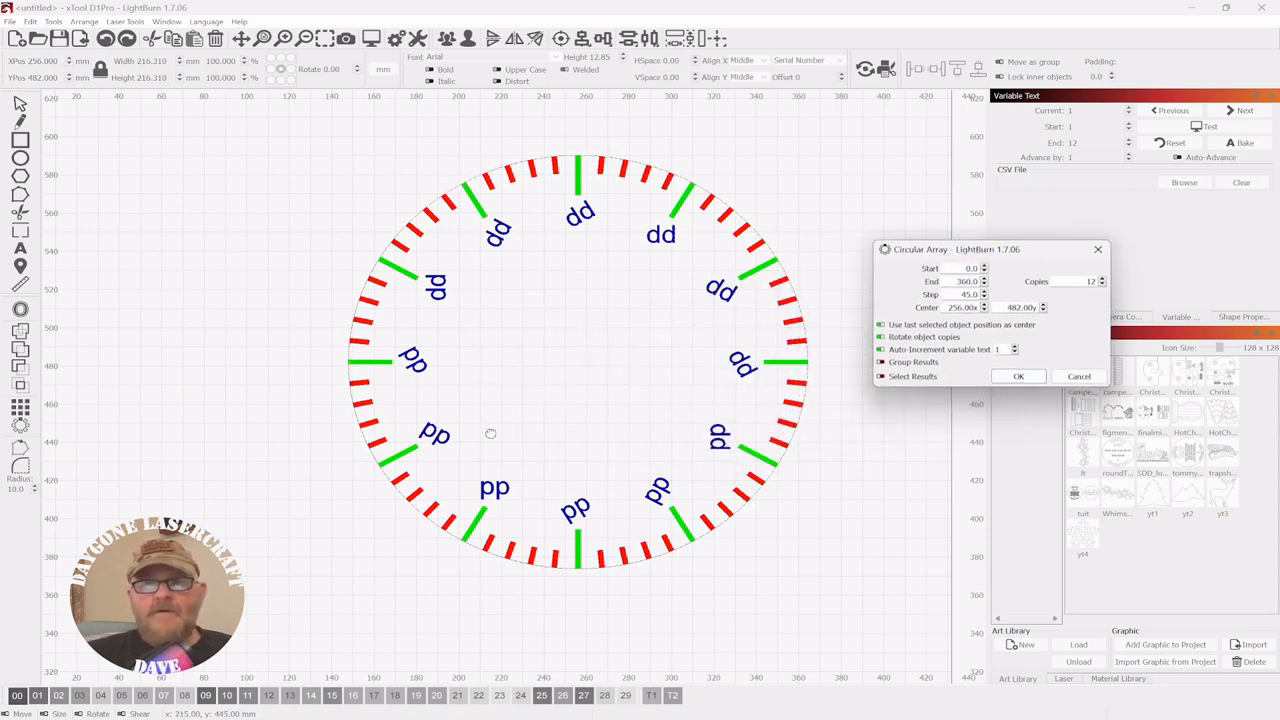
pyautogui.click(881, 338)
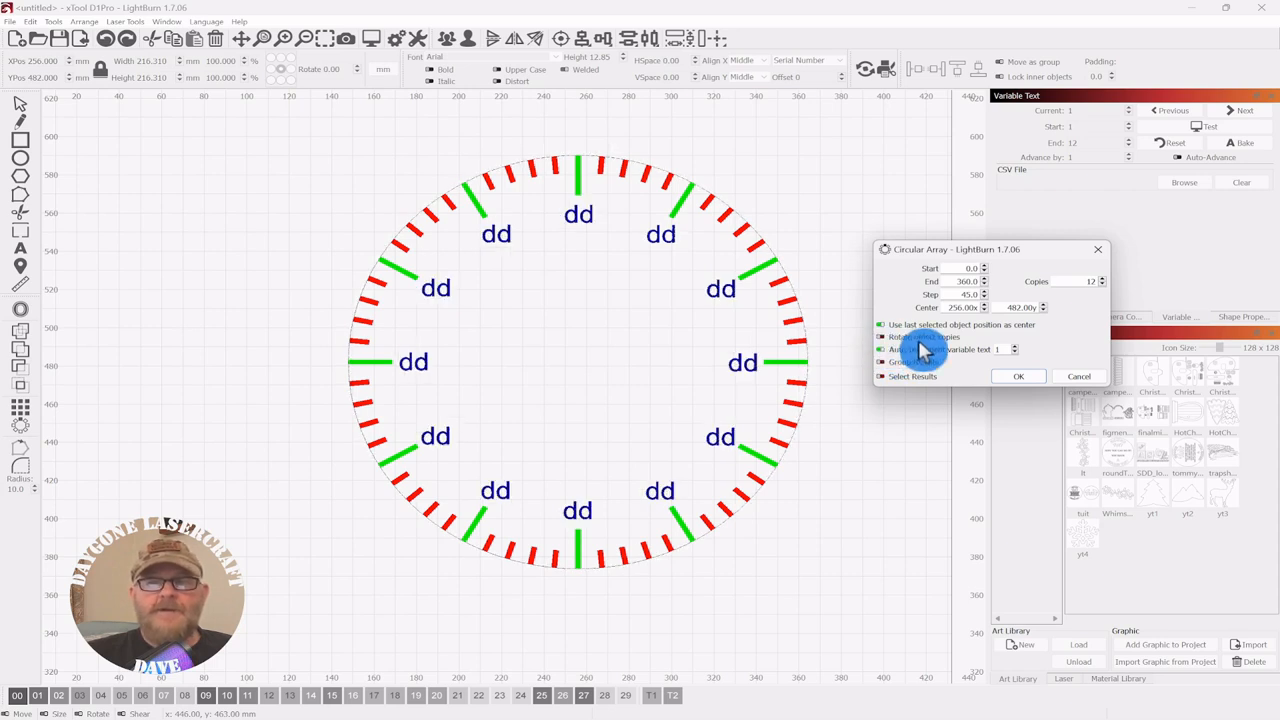
pyautogui.click(1098, 290)
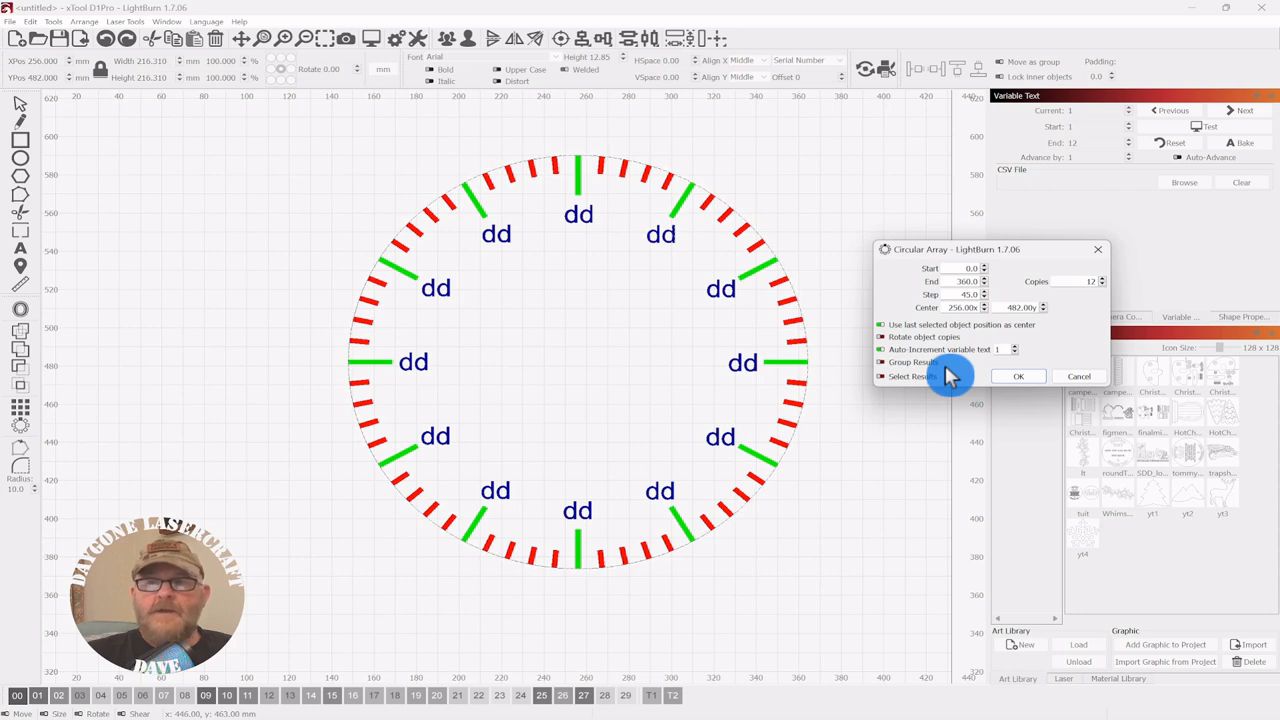
pyautogui.click(1020, 377)
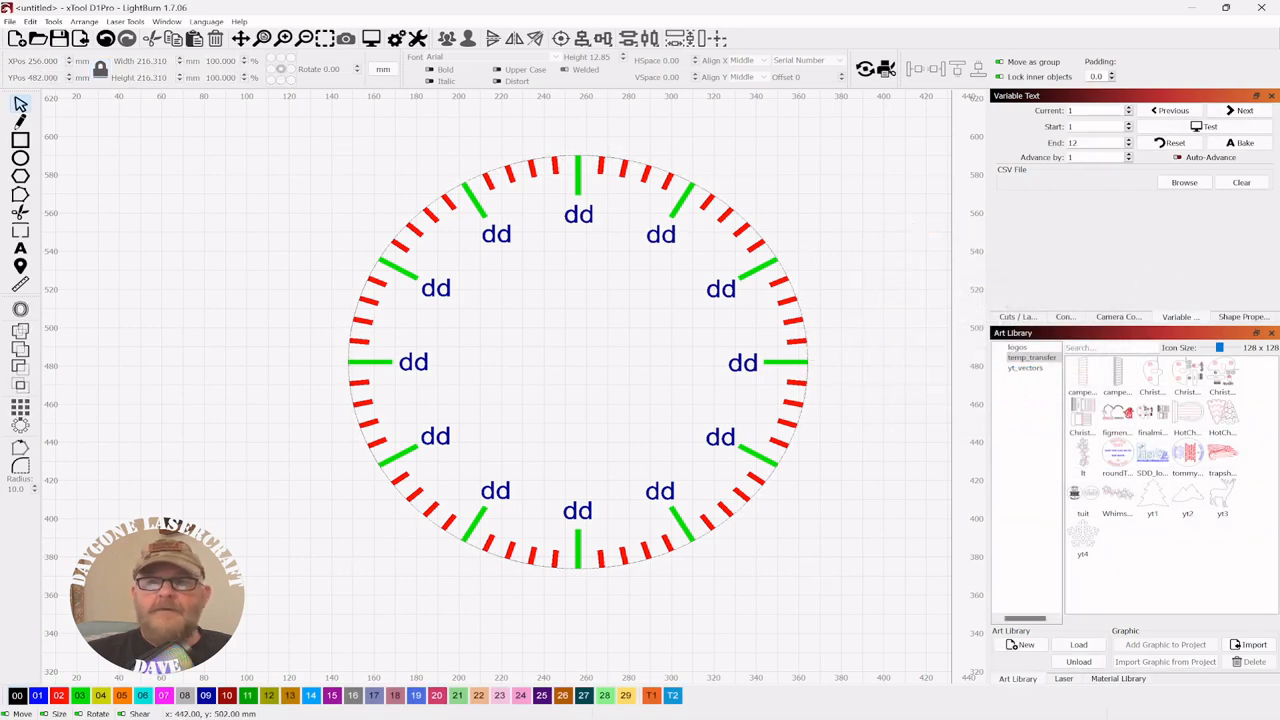
pyautogui.click(1203, 133)
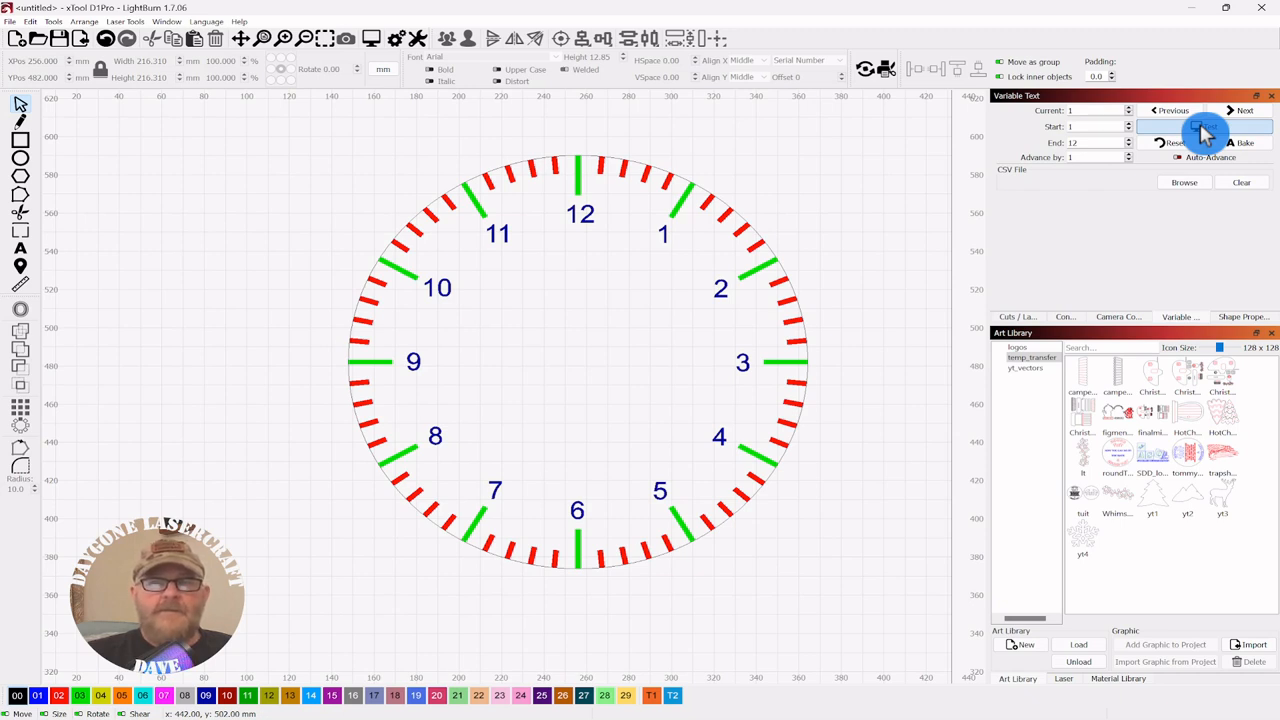
# - Turn off the variable-text preview and bake the labels into fixed numerals 1–12
pyautogui.click(1203, 133)
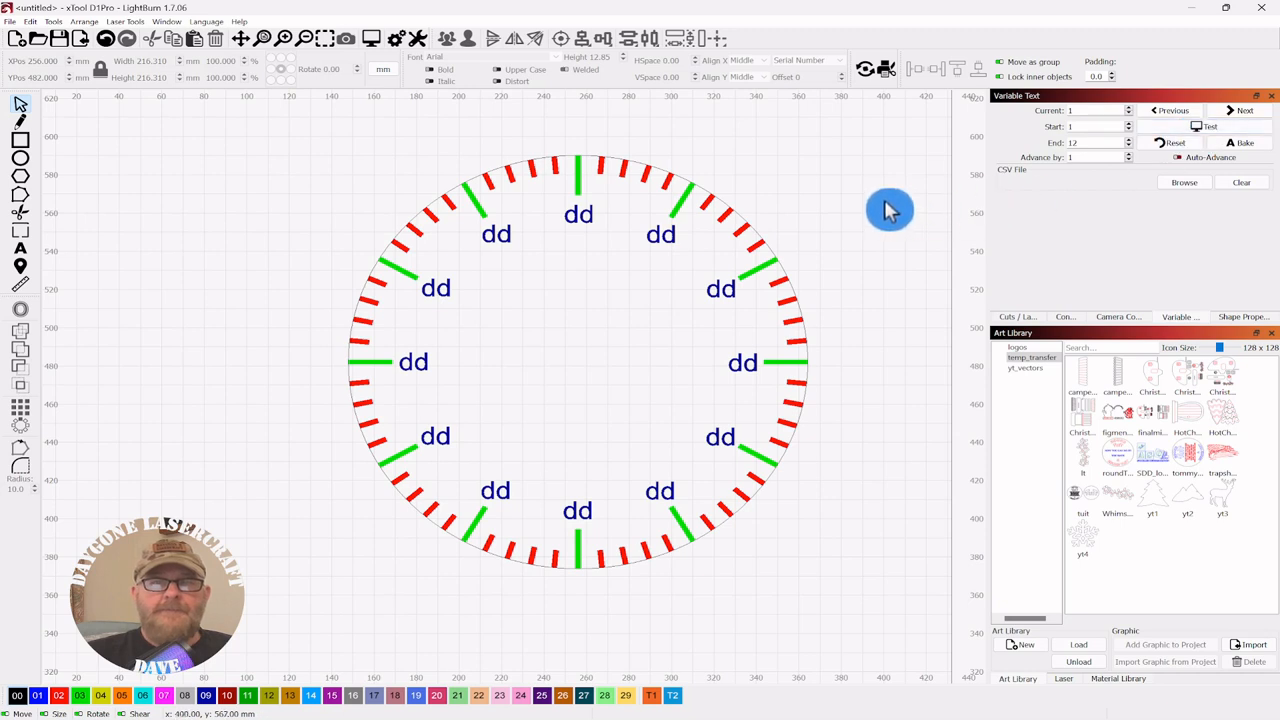
pyautogui.click(1239, 146)
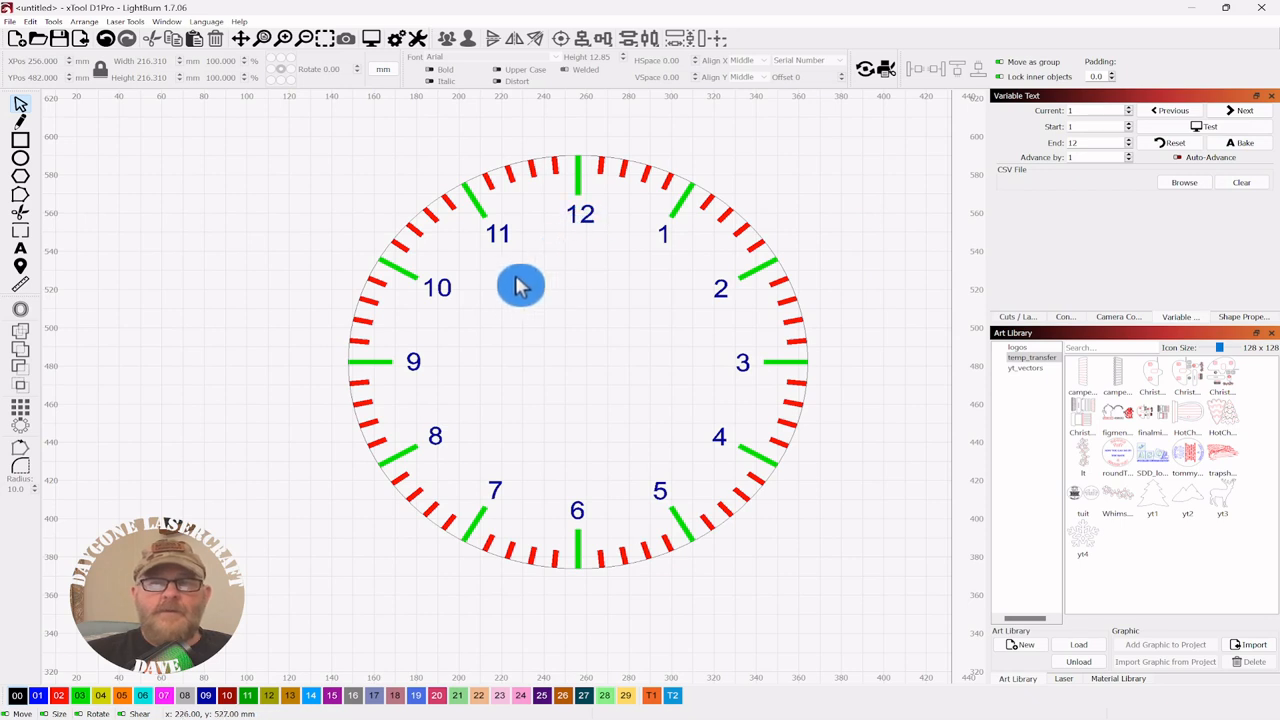
# - Enlarge the 9 numeral from text height 12.85 to 20
pyautogui.click(421, 360)
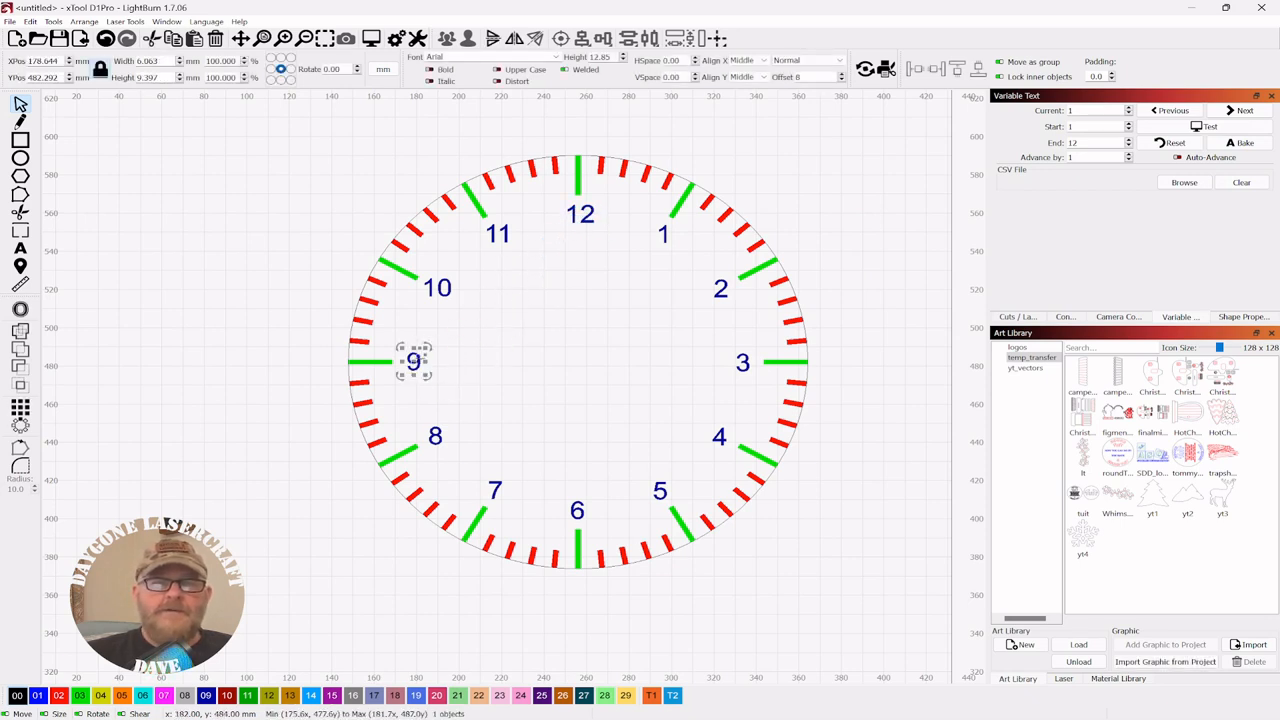
pyautogui.rightClick(421, 362)
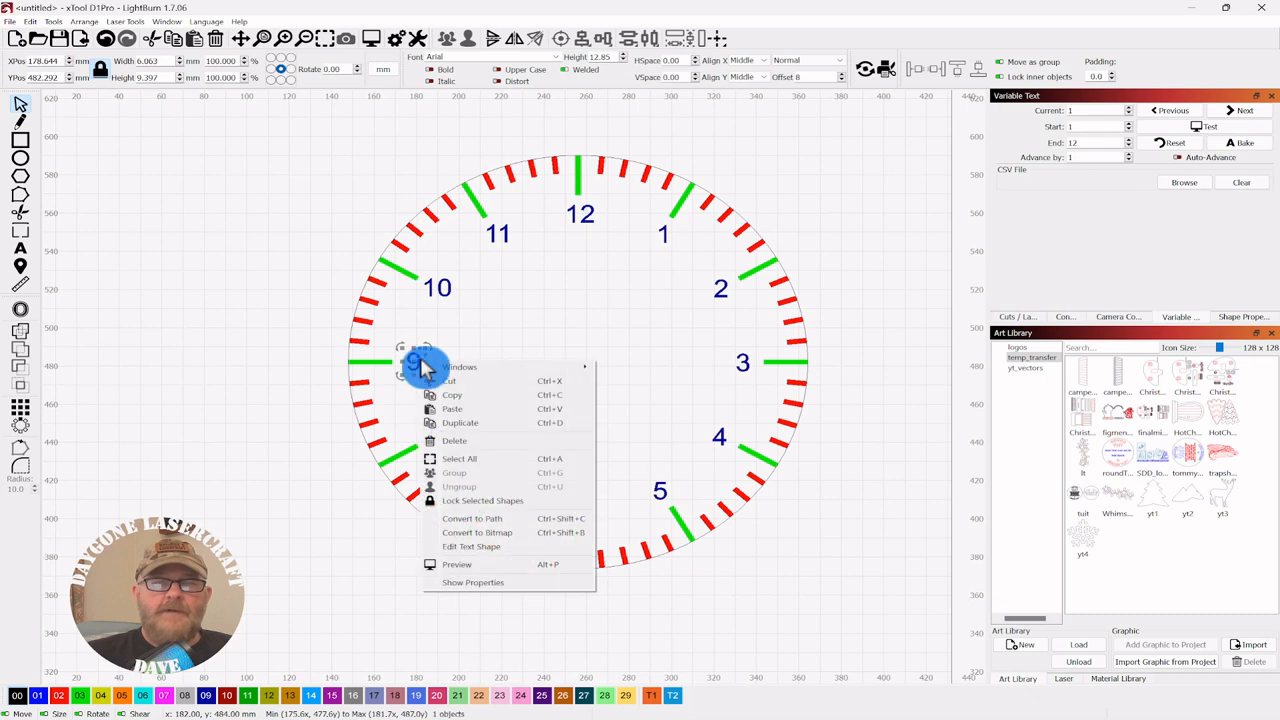
pyautogui.click(488, 552)
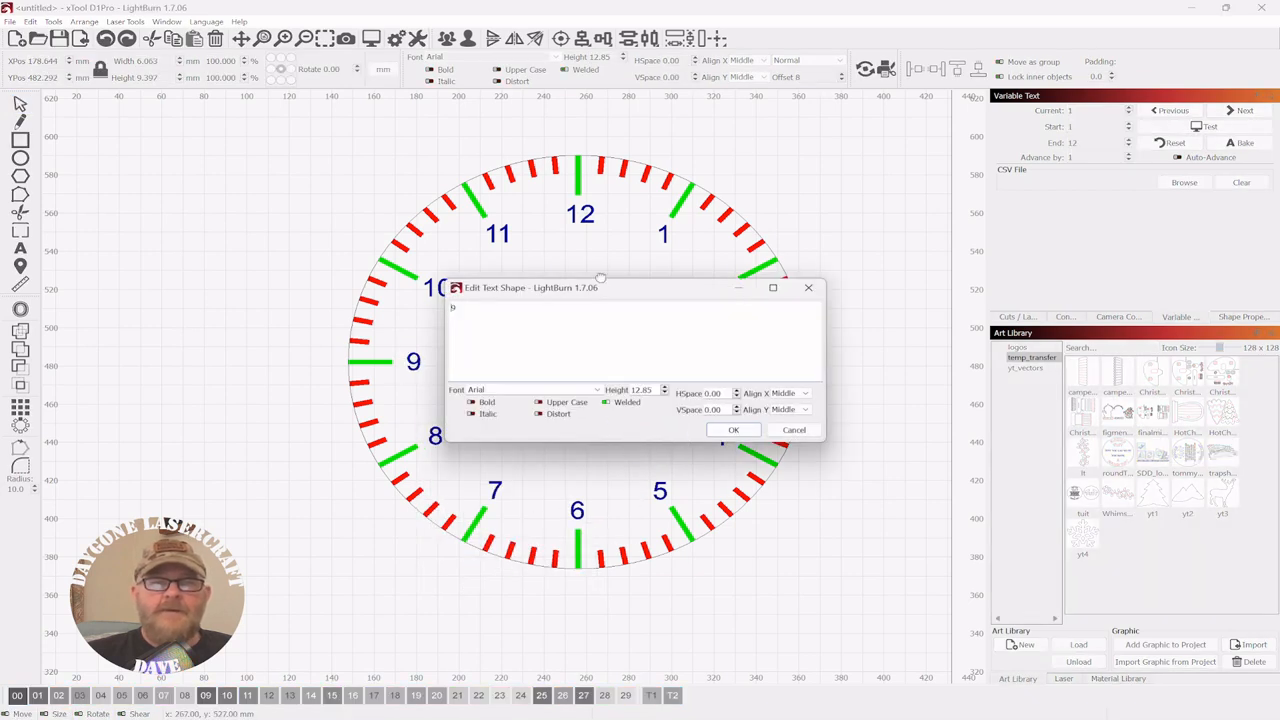
pyautogui.moveTo(606, 293); pyautogui.dragTo(846, 277)
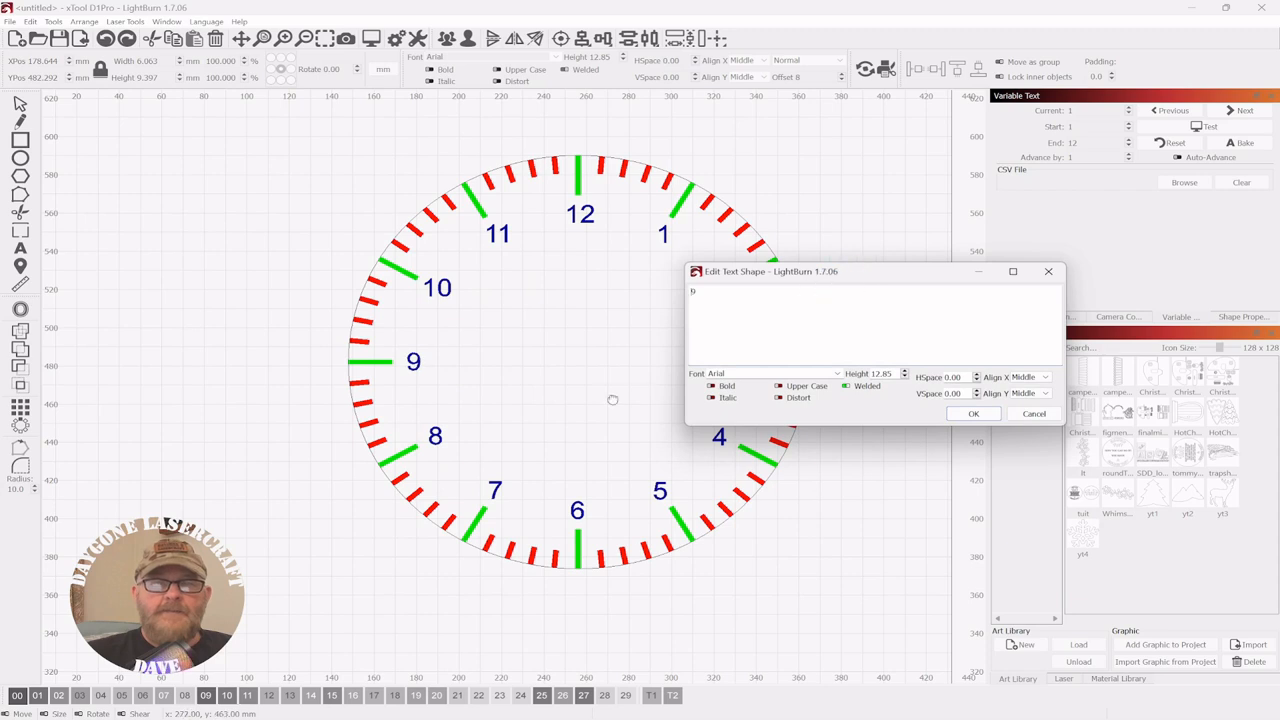
pyautogui.click(872, 374)
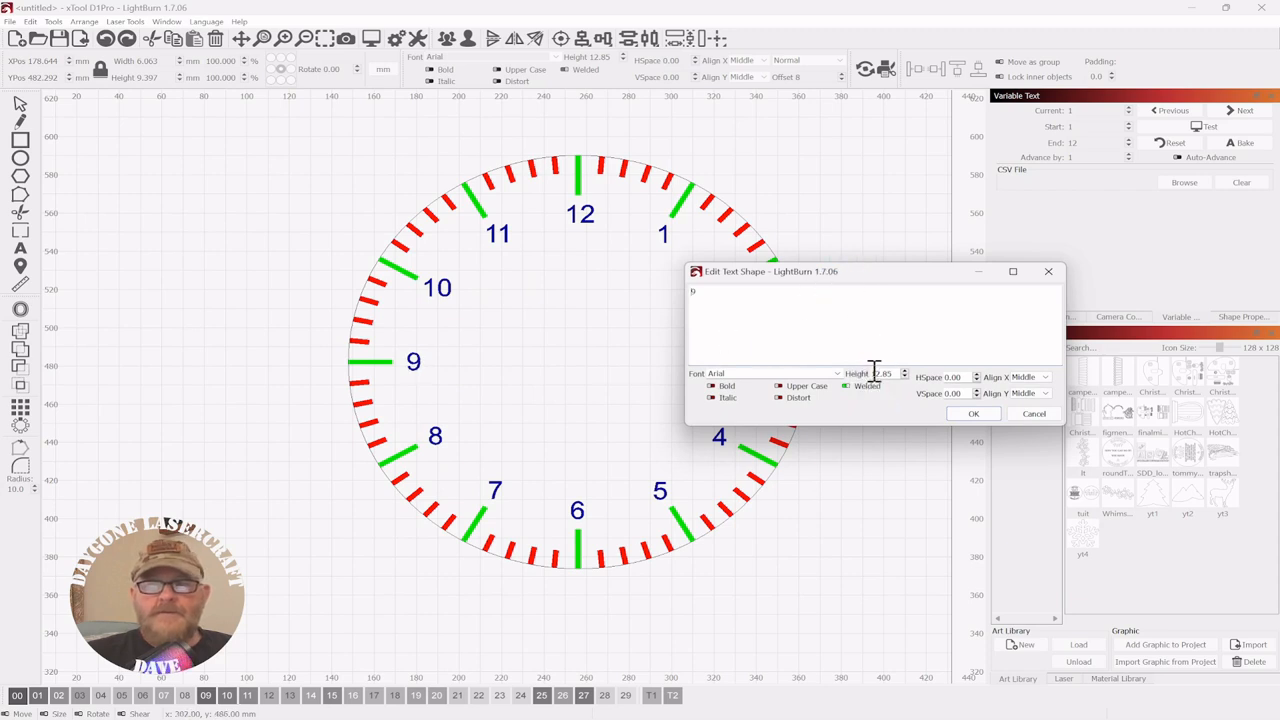
pyautogui.moveTo(872, 373); pyautogui.dragTo(900, 373)
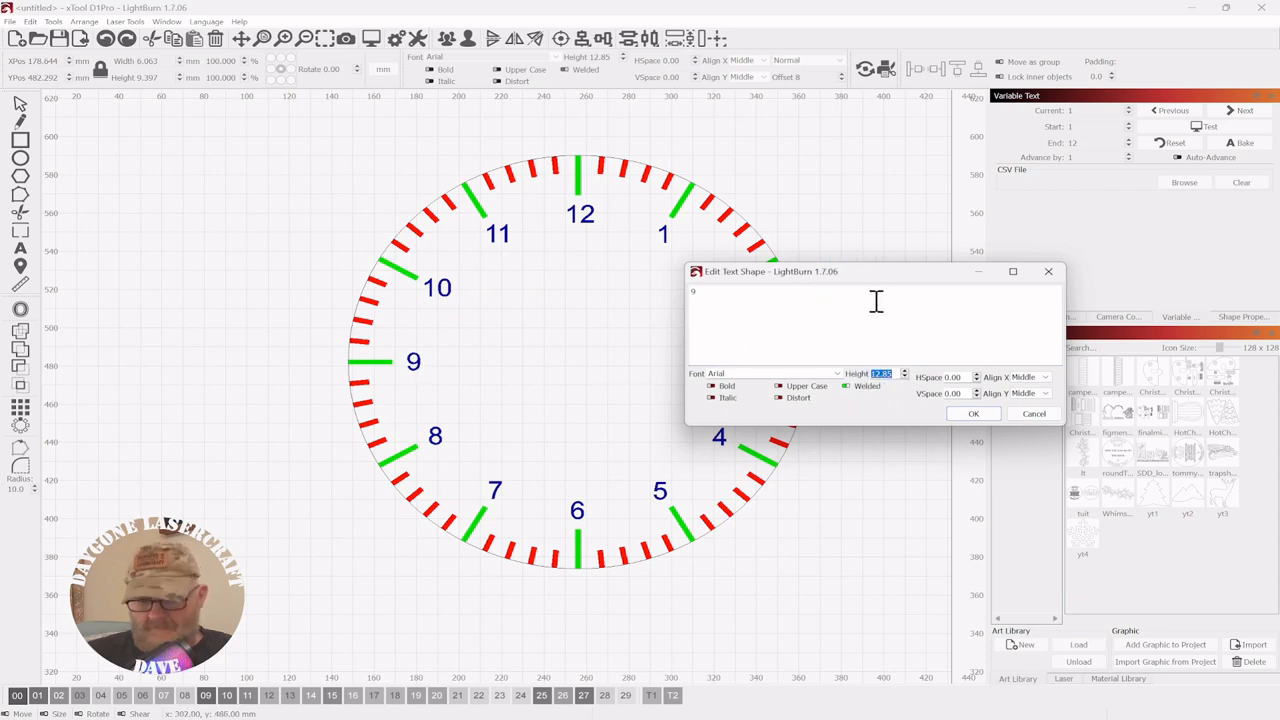
pyautogui.write('20')
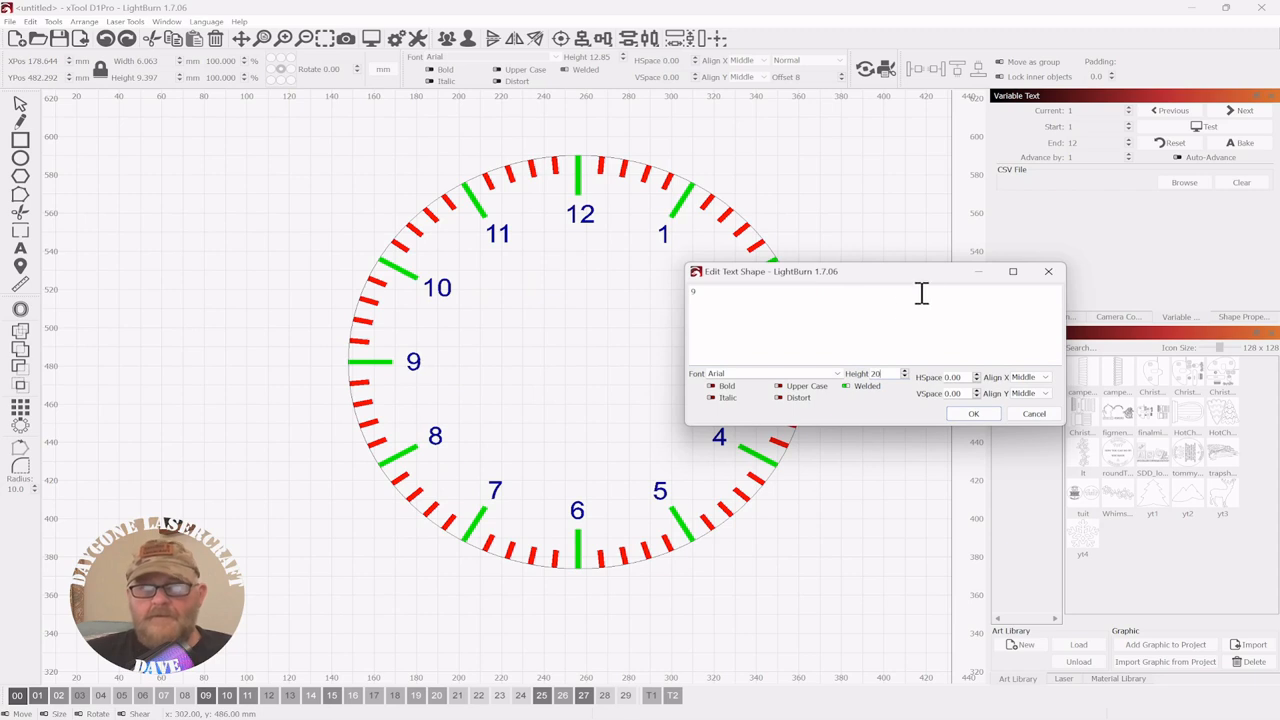
pyautogui.click(975, 417)
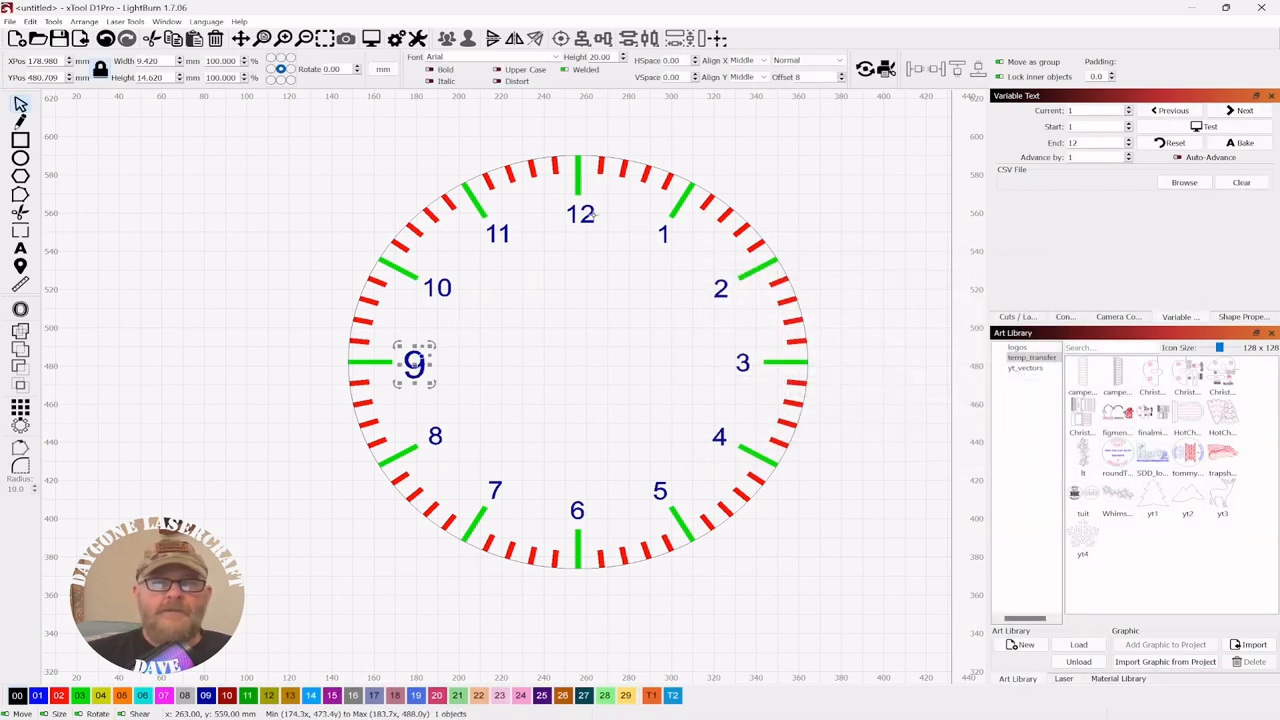
# - Set the 12 numeral's text height to 20 and clear the selection
pyautogui.click(590, 214)
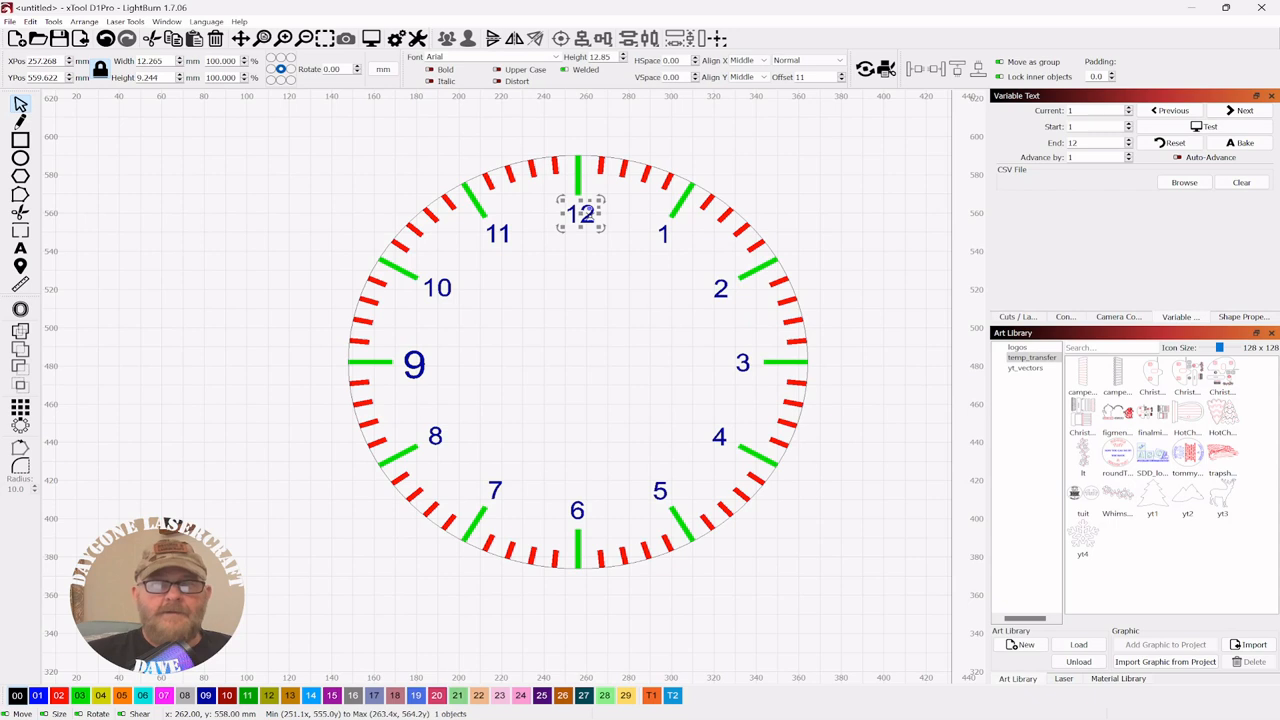
pyautogui.rightClick(590, 216)
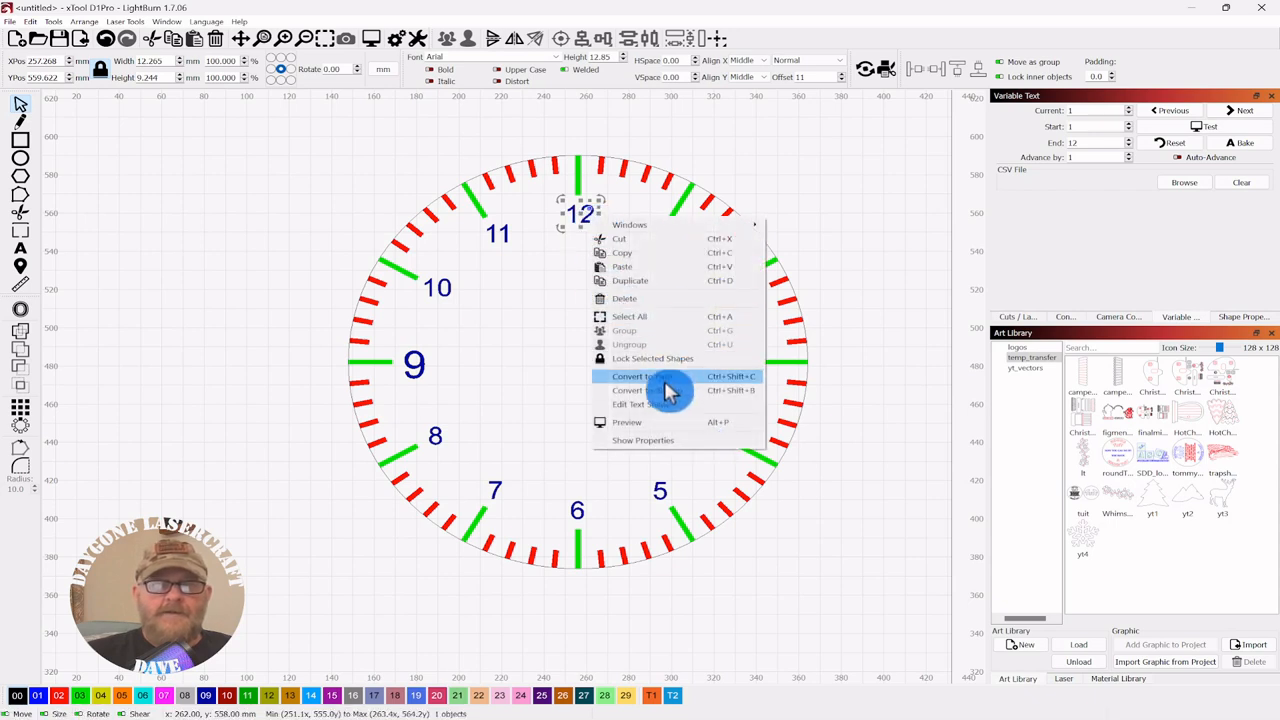
pyautogui.click(648, 405)
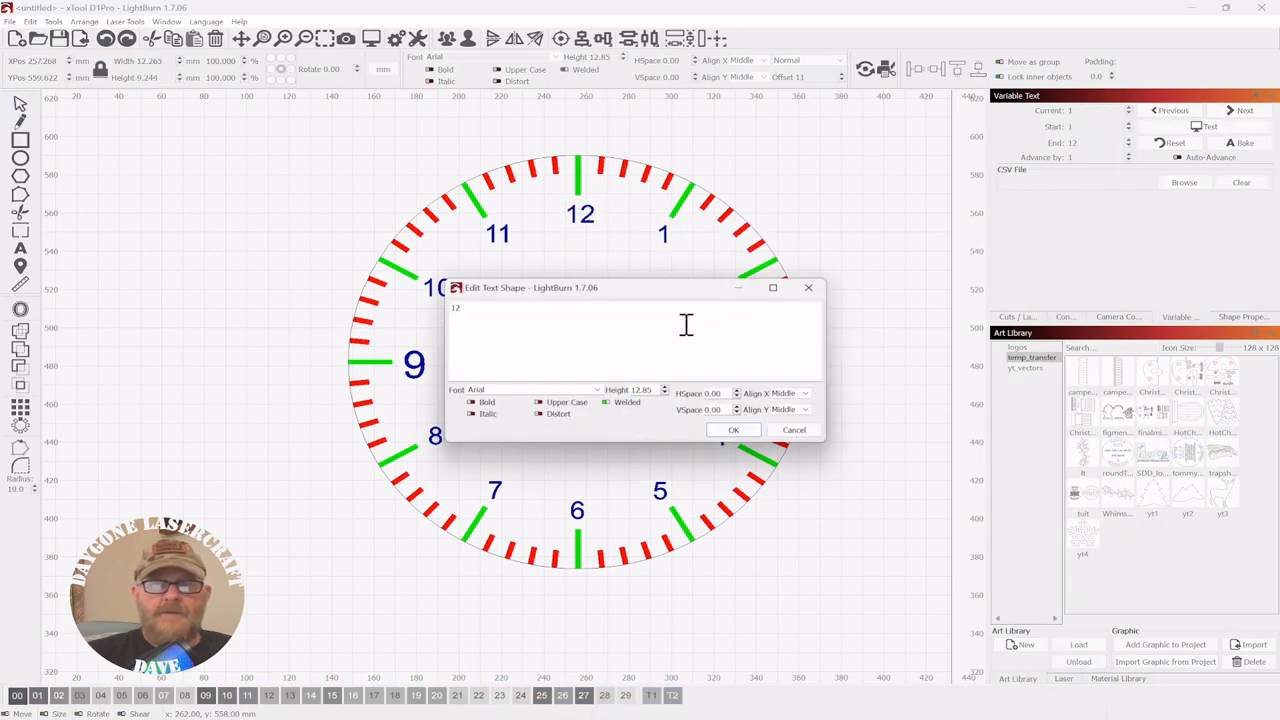
pyautogui.doubleClick(632, 389)
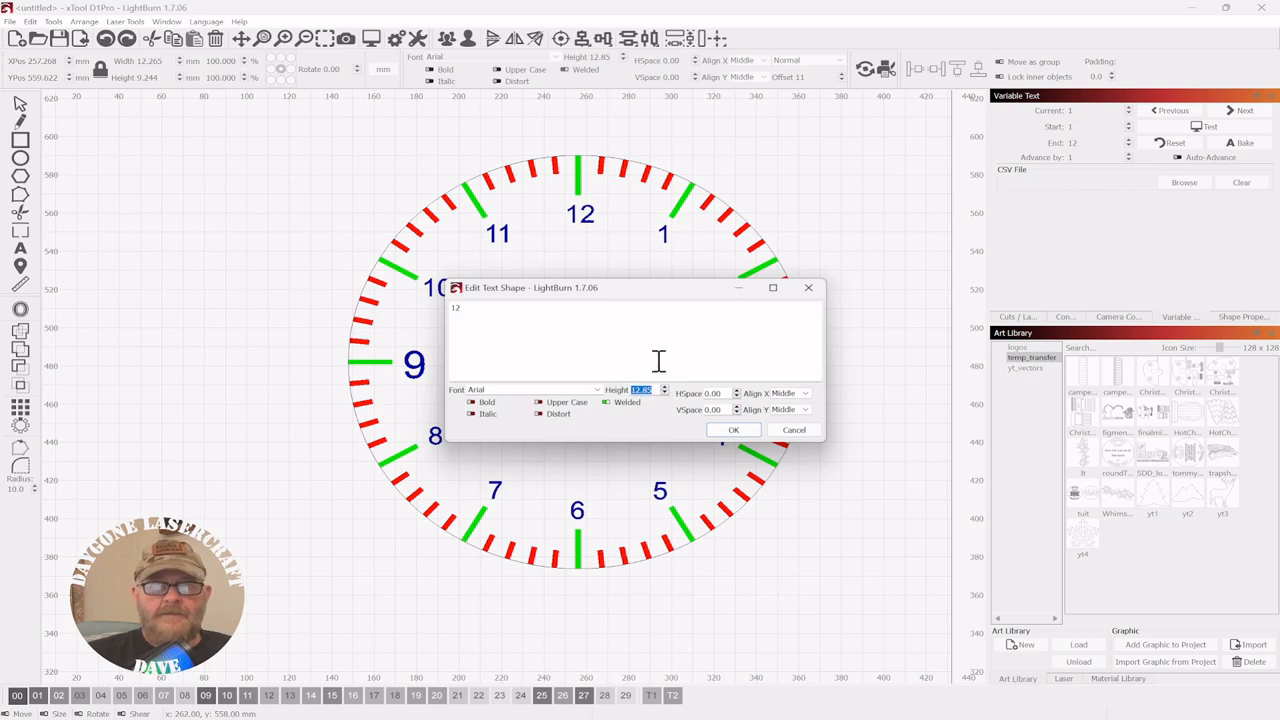
pyautogui.write('20')
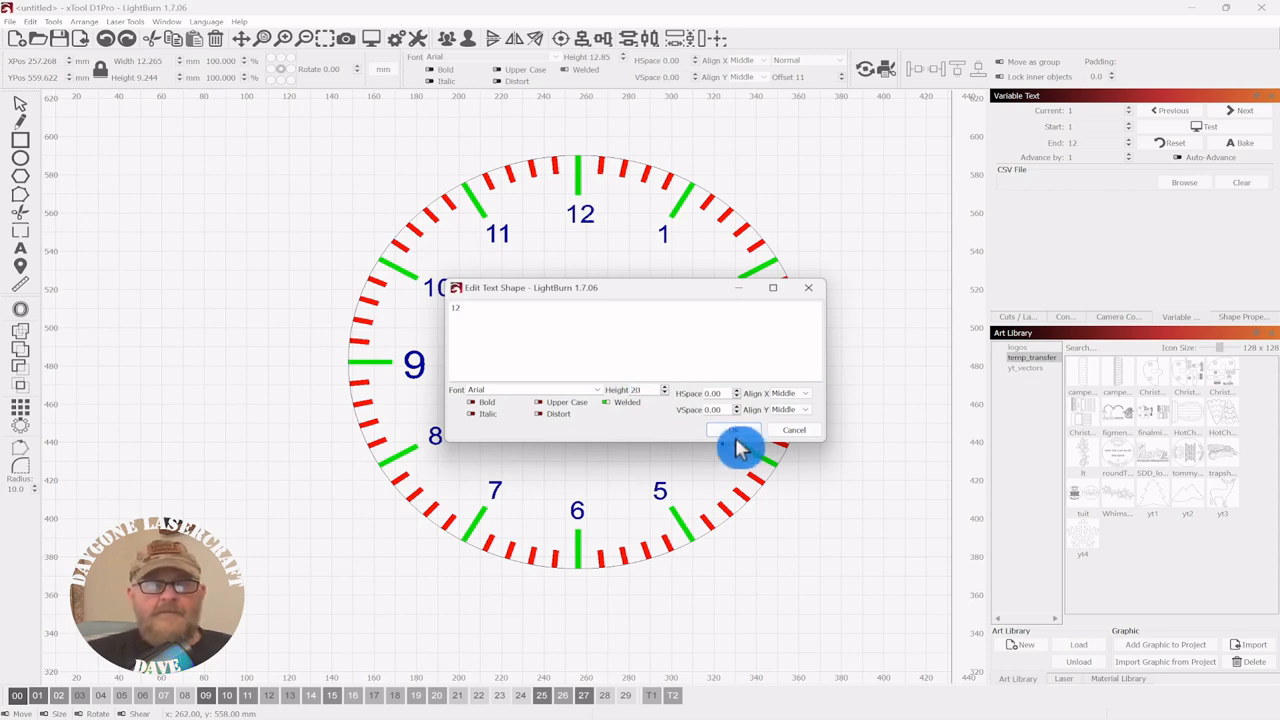
pyautogui.click(733, 432)
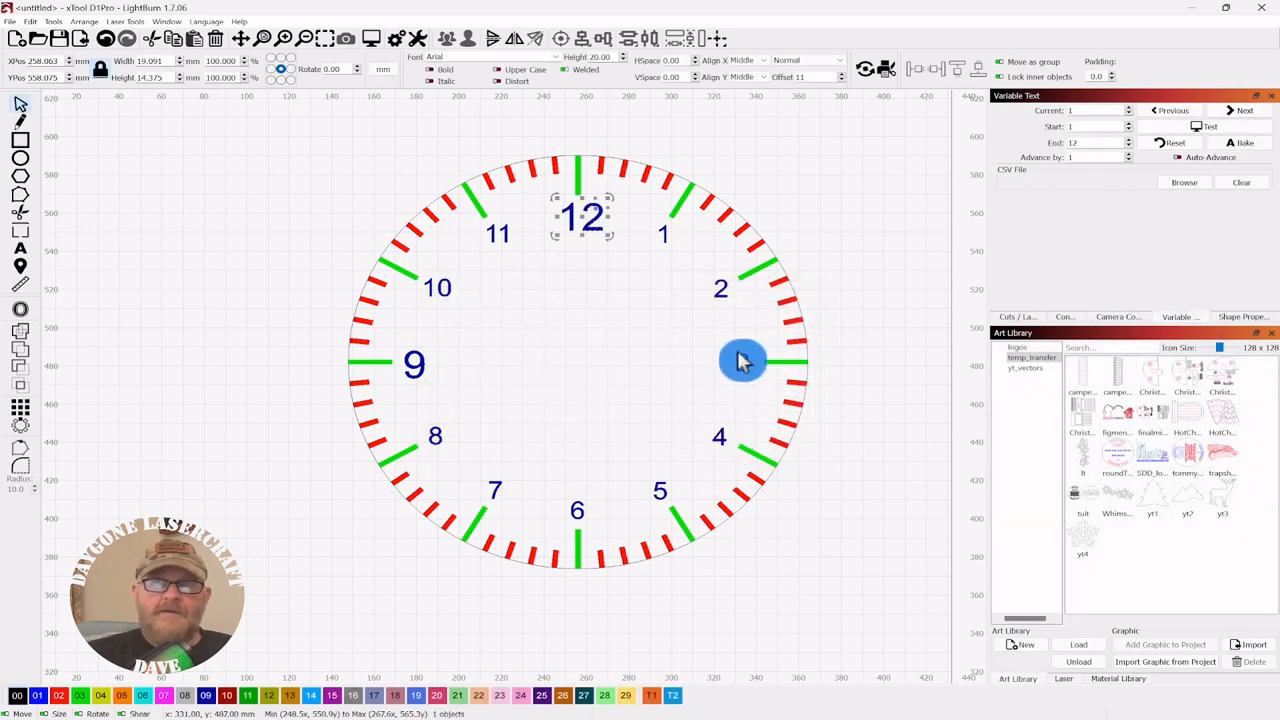
pyautogui.press('Escape')
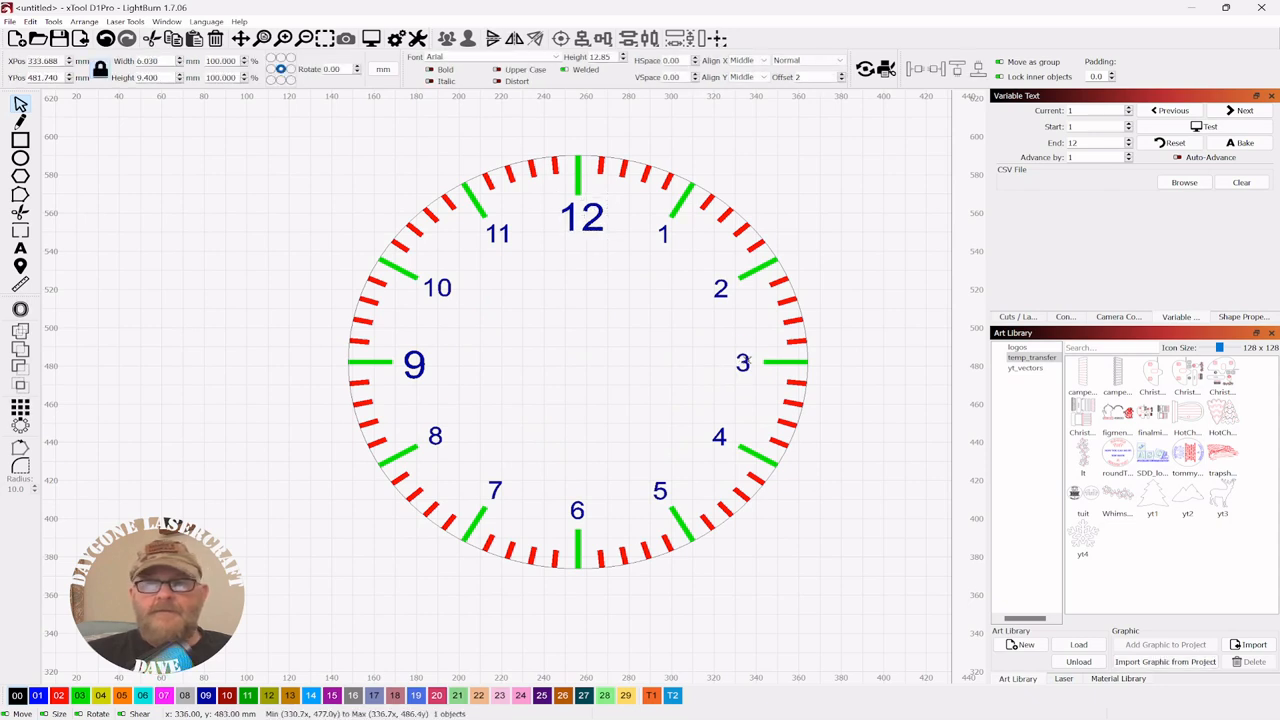
pyautogui.click(744, 362)
# - Enlarge the 3 numeral to text height 20
pyautogui.rightClick(746, 364)
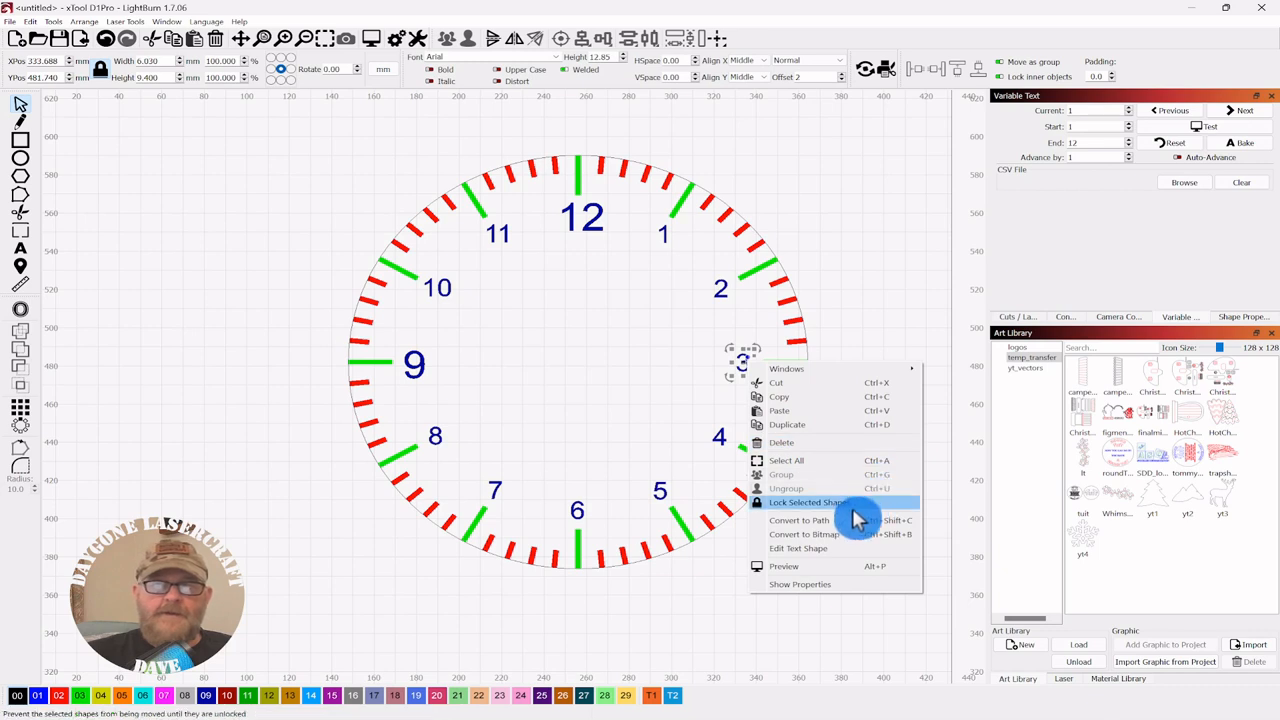
pyautogui.click(806, 548)
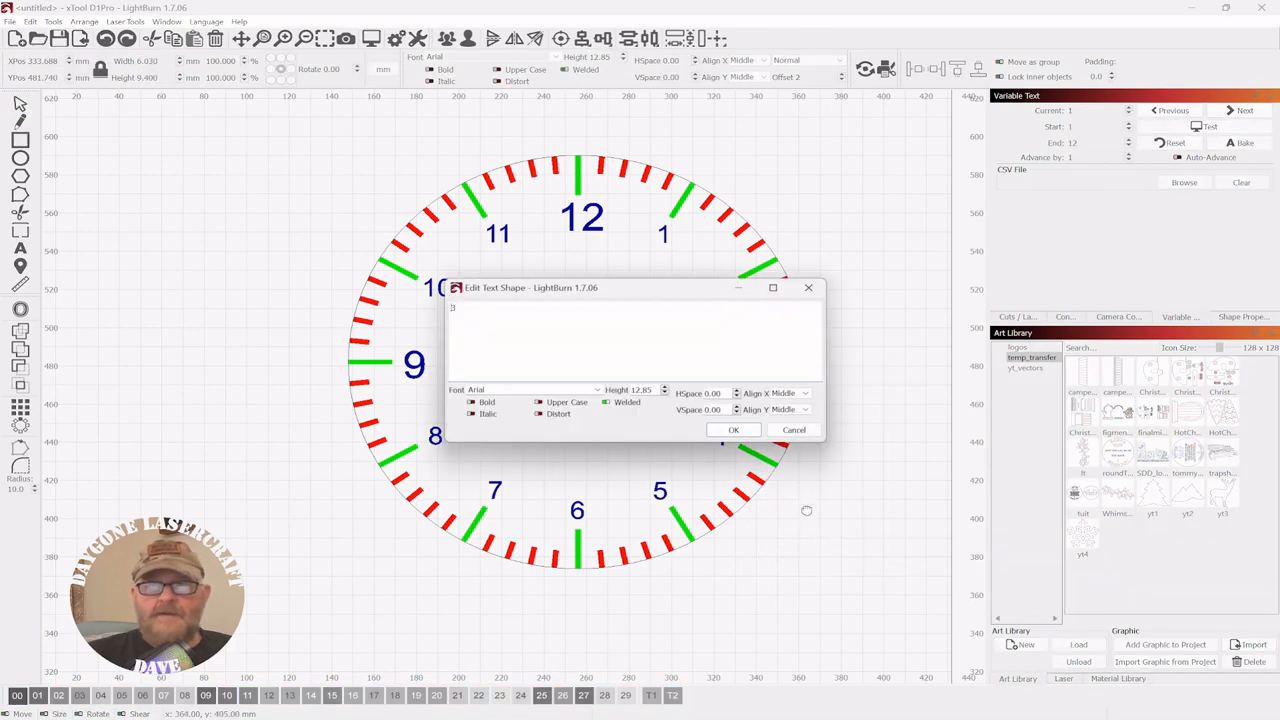
pyautogui.moveTo(634, 297); pyautogui.dragTo(857, 254)
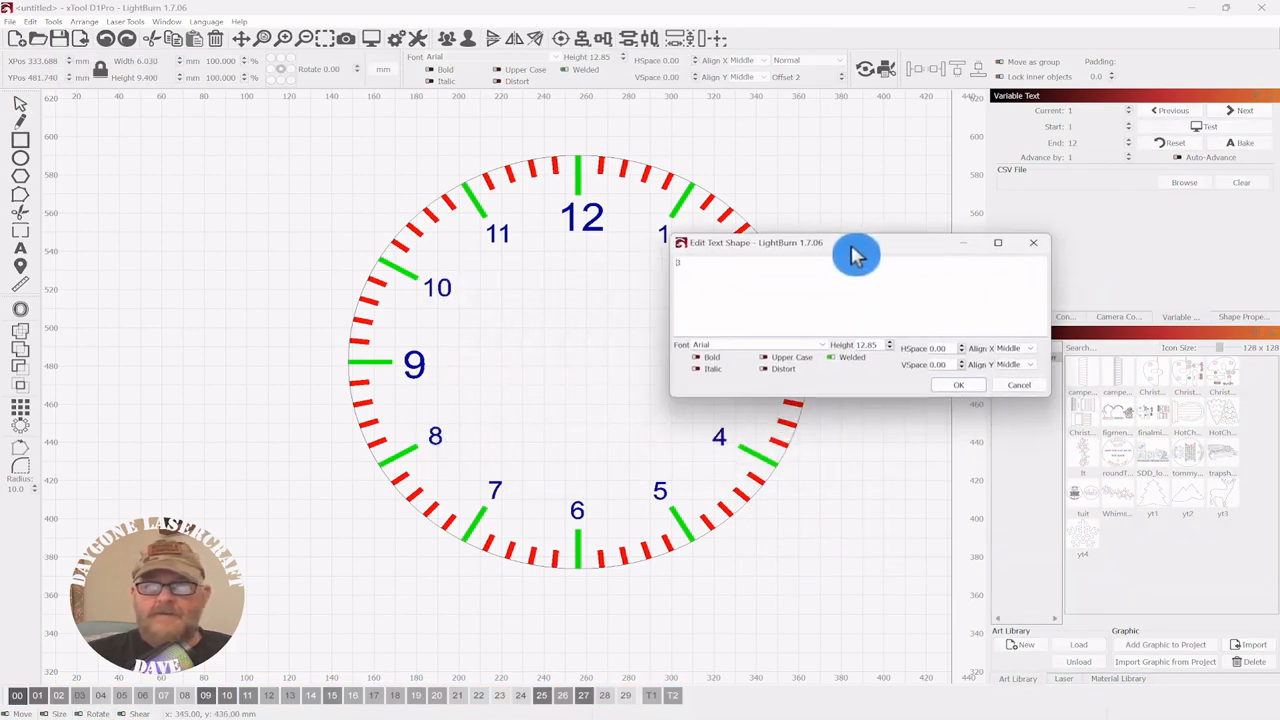
pyautogui.click(857, 344)
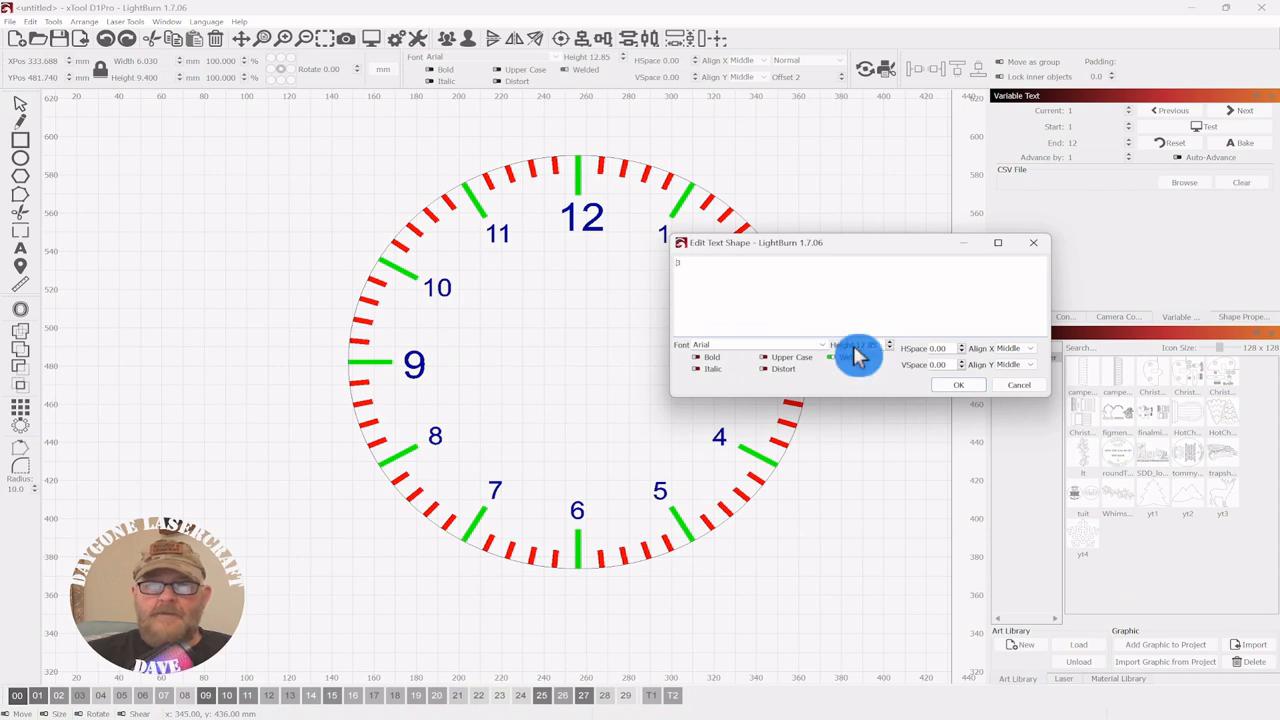
pyautogui.moveTo(858, 343); pyautogui.dragTo(880, 338)
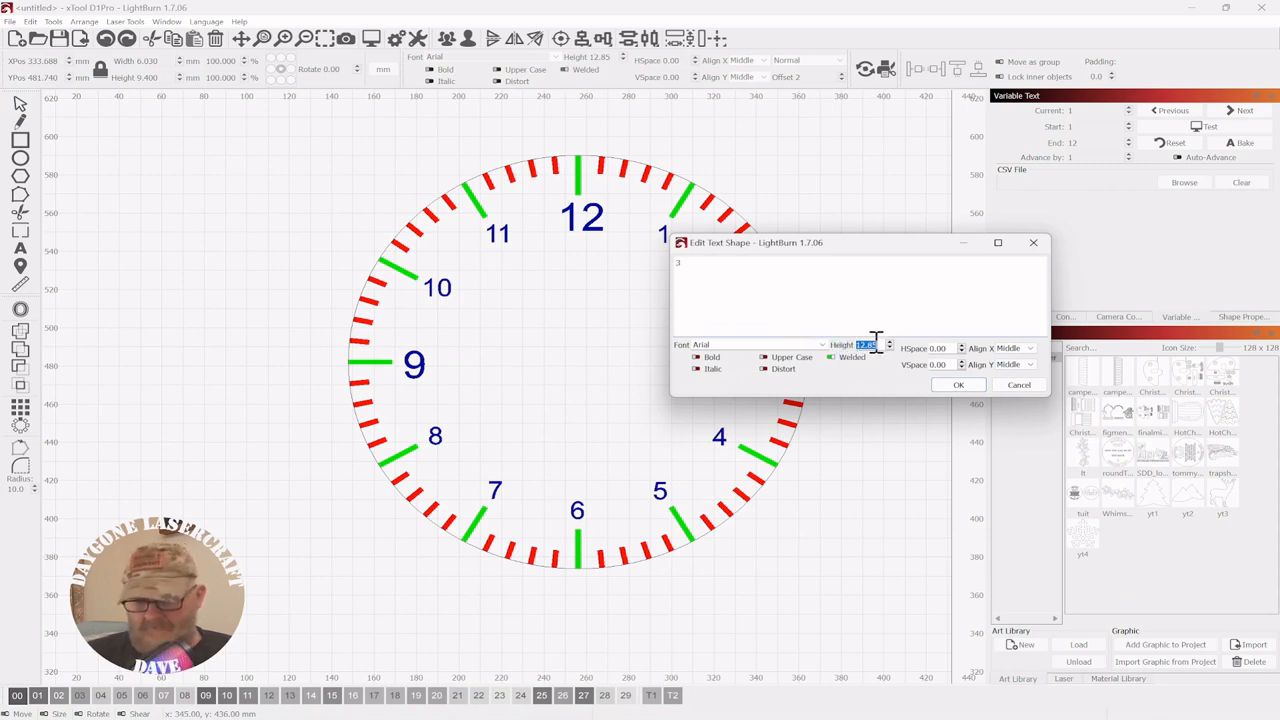
pyautogui.write('20')
pyautogui.click(955, 388)
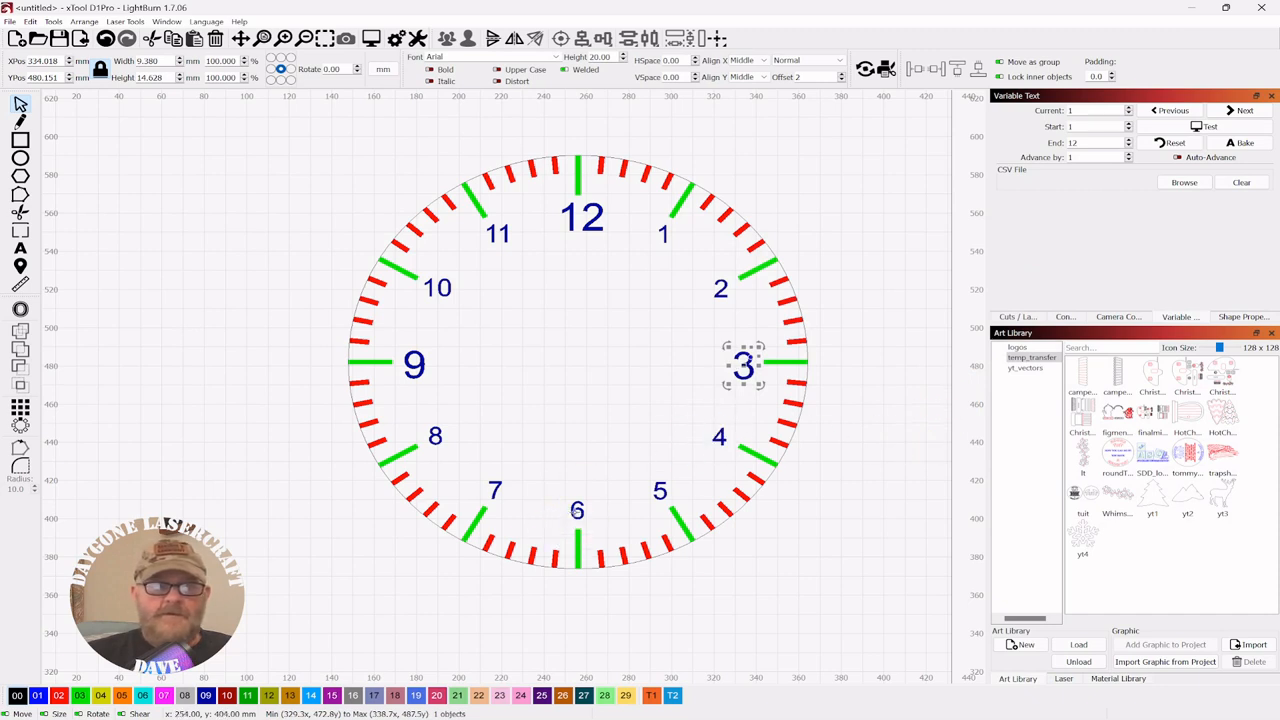
# - Enlarge the 6 numeral to text height 20 and deselect it
pyautogui.click(577, 508)
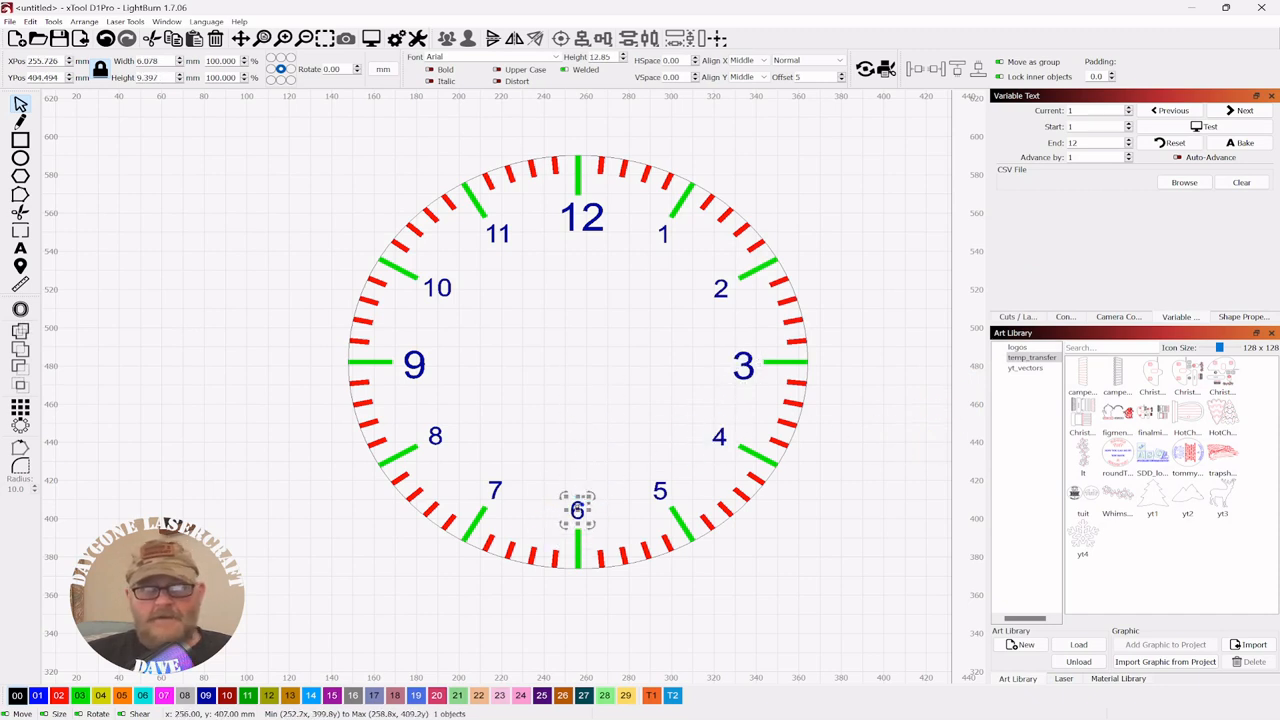
pyautogui.rightClick(578, 510)
pyautogui.click(637, 452)
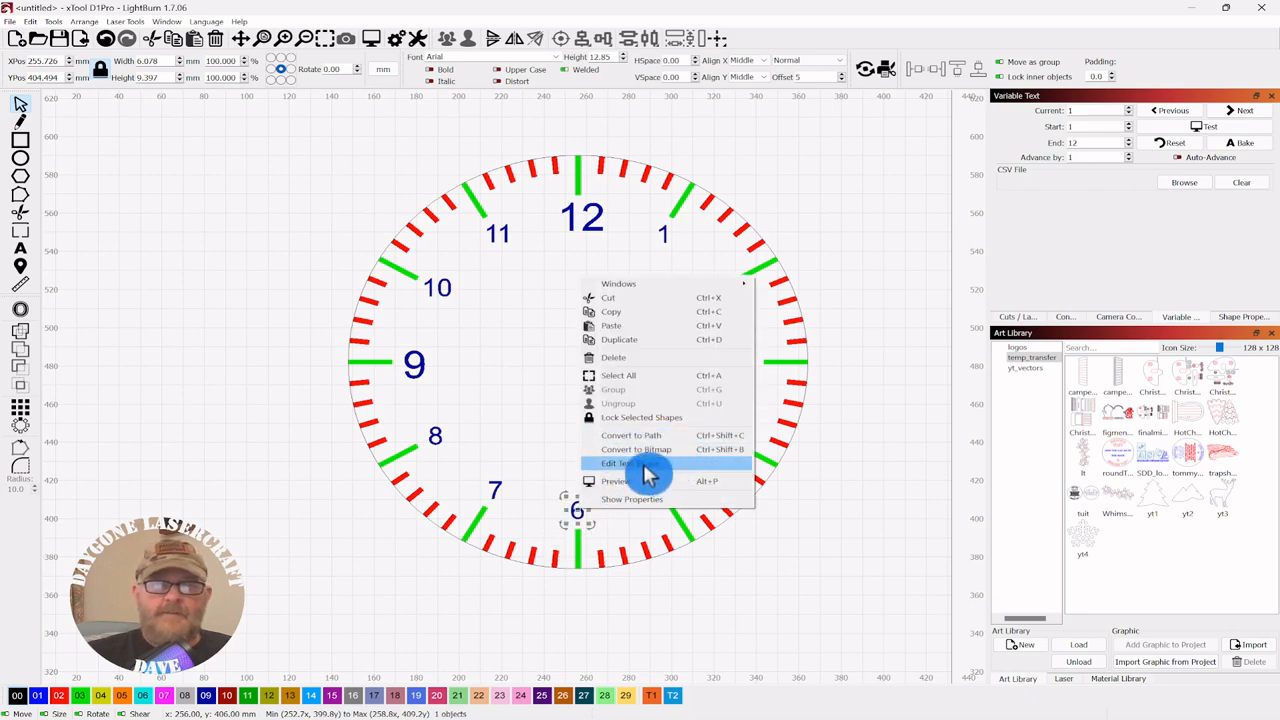
pyautogui.click(645, 464)
pyautogui.moveTo(665, 300); pyautogui.dragTo(935, 251)
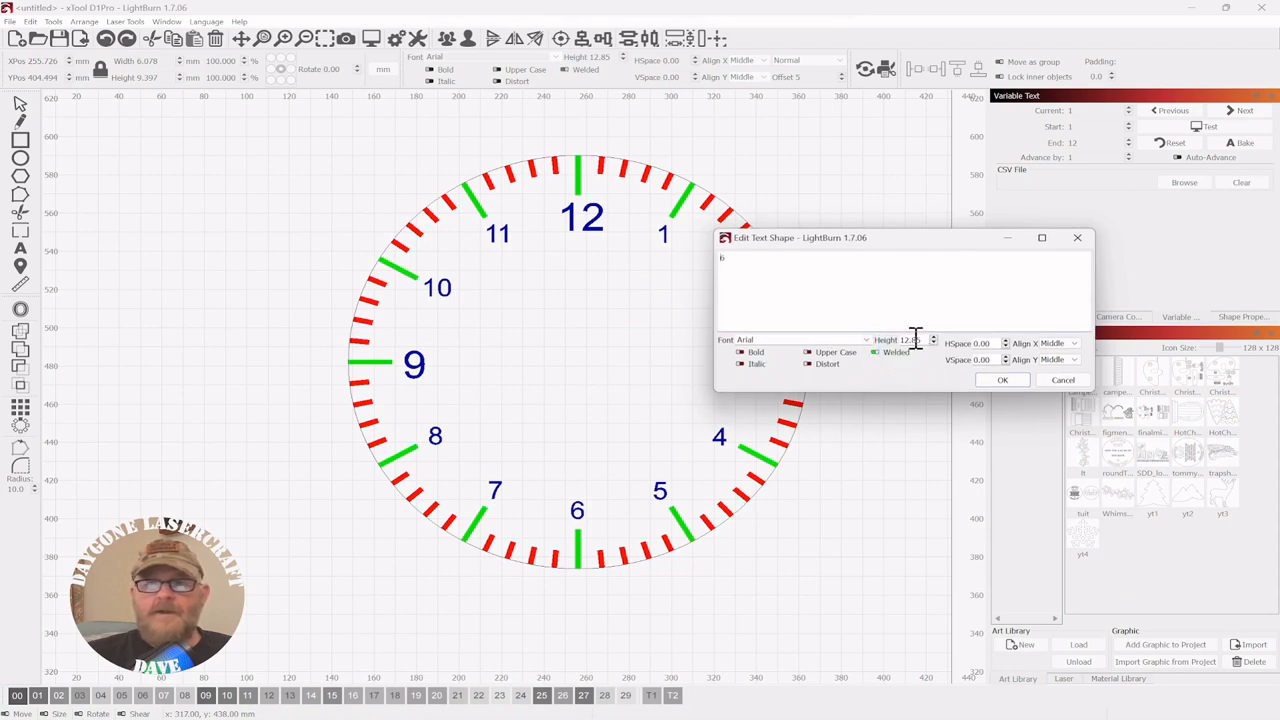
pyautogui.doubleClick(886, 339)
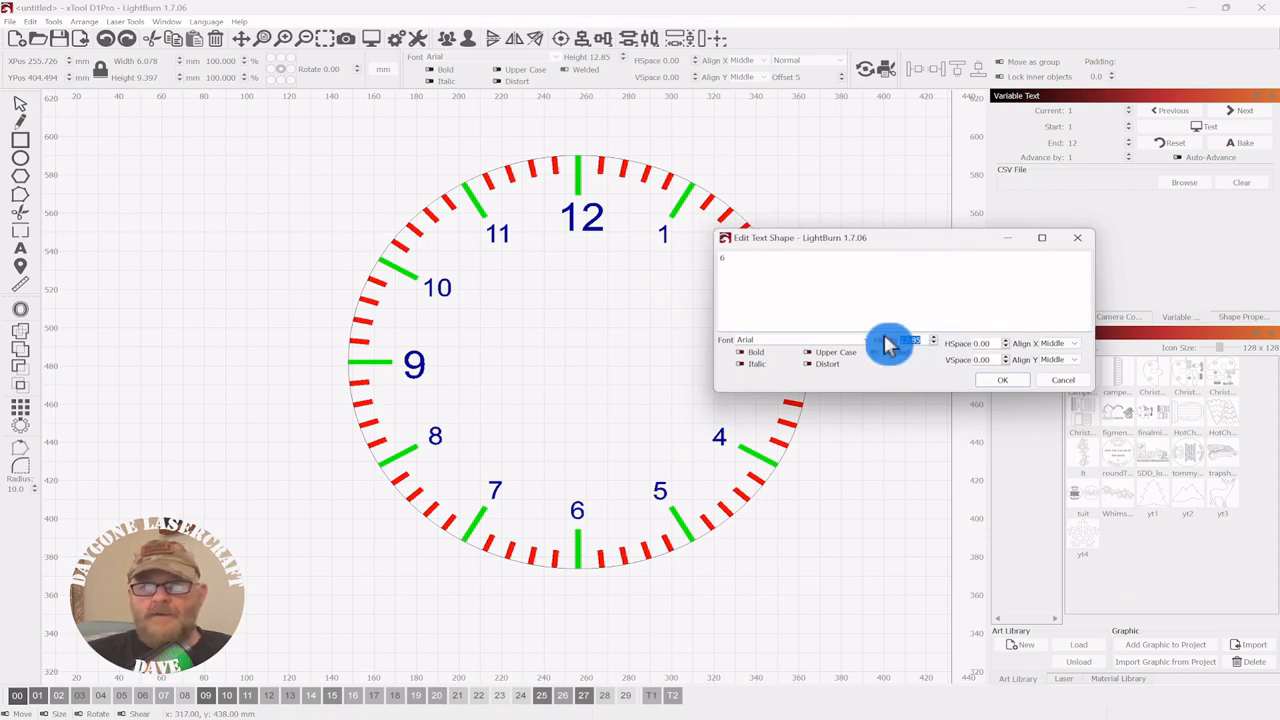
pyautogui.write('20')
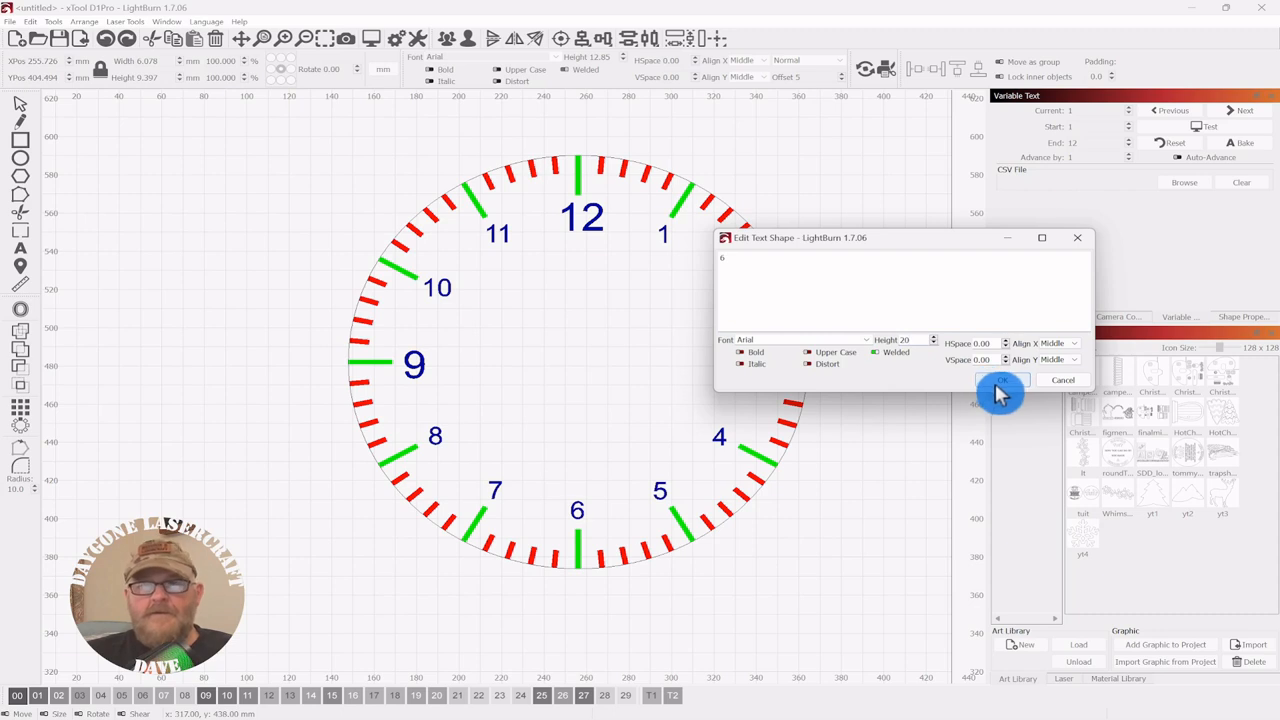
pyautogui.click(1002, 381)
pyautogui.click(787, 163)
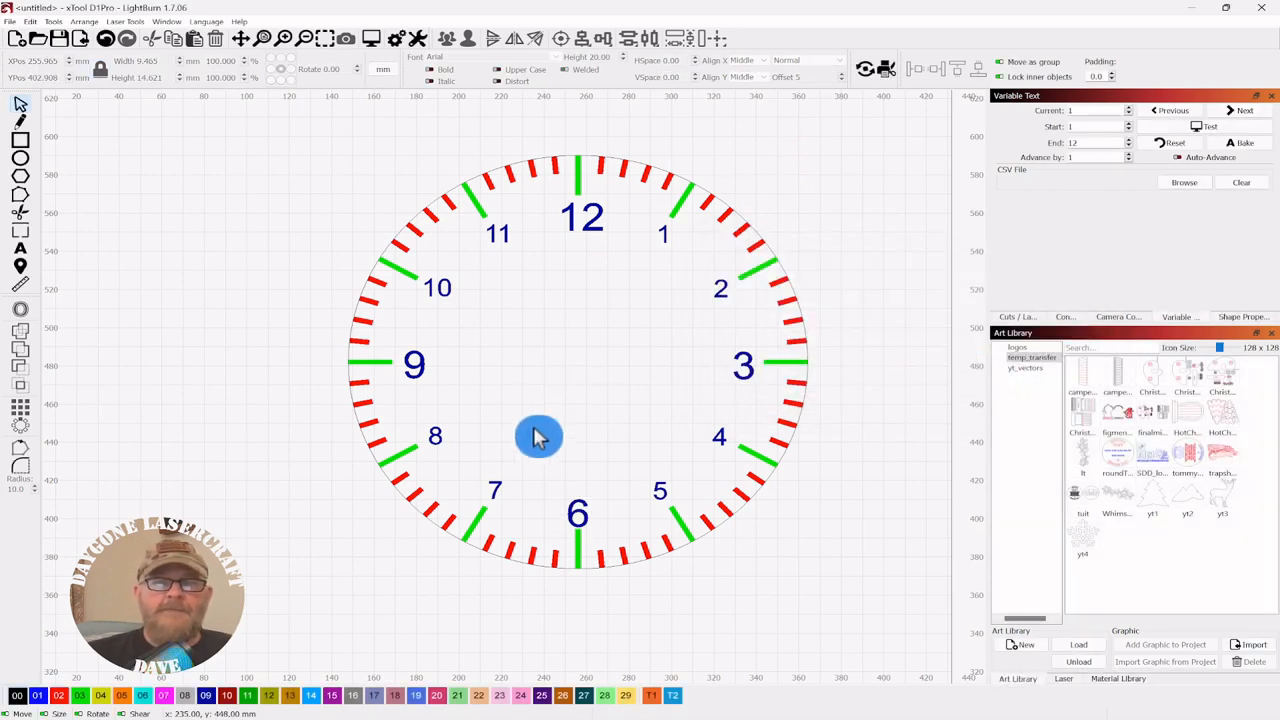
# - Draw a small circle and align it to the centre of the clock face
pyautogui.click(21, 158)
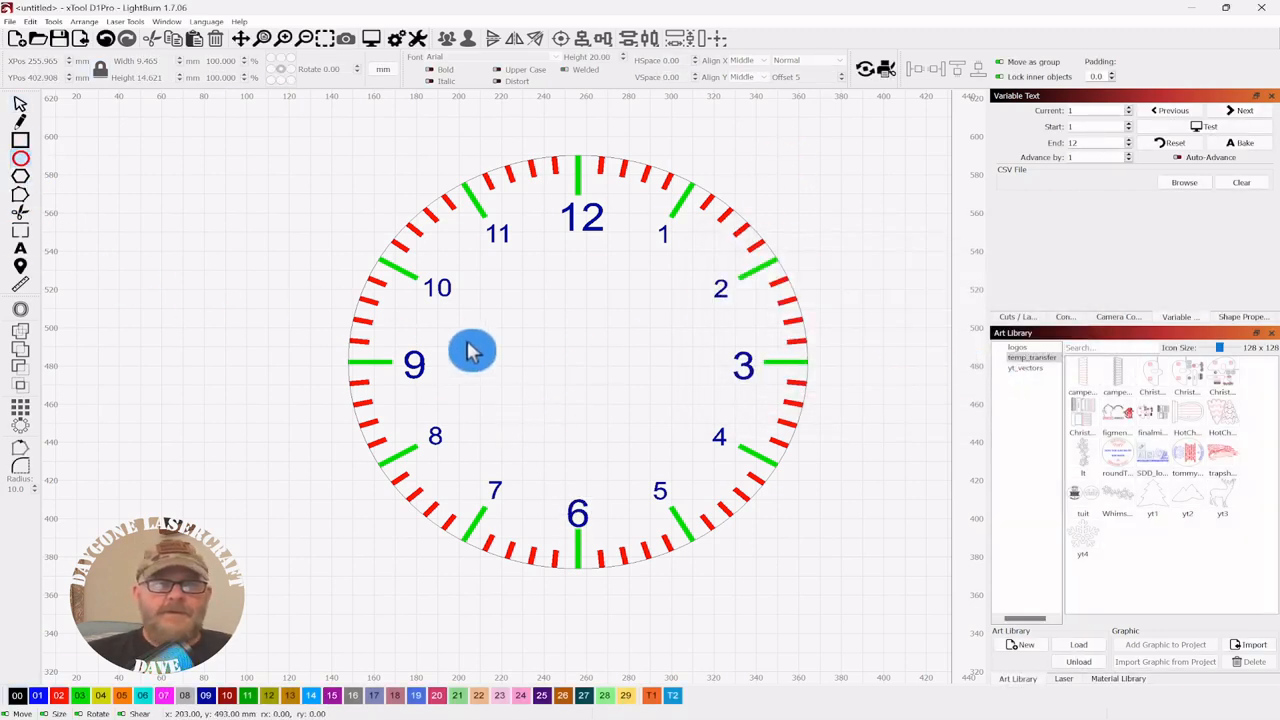
pyautogui.moveTo(572, 358); pyautogui.dragTo(586, 364)
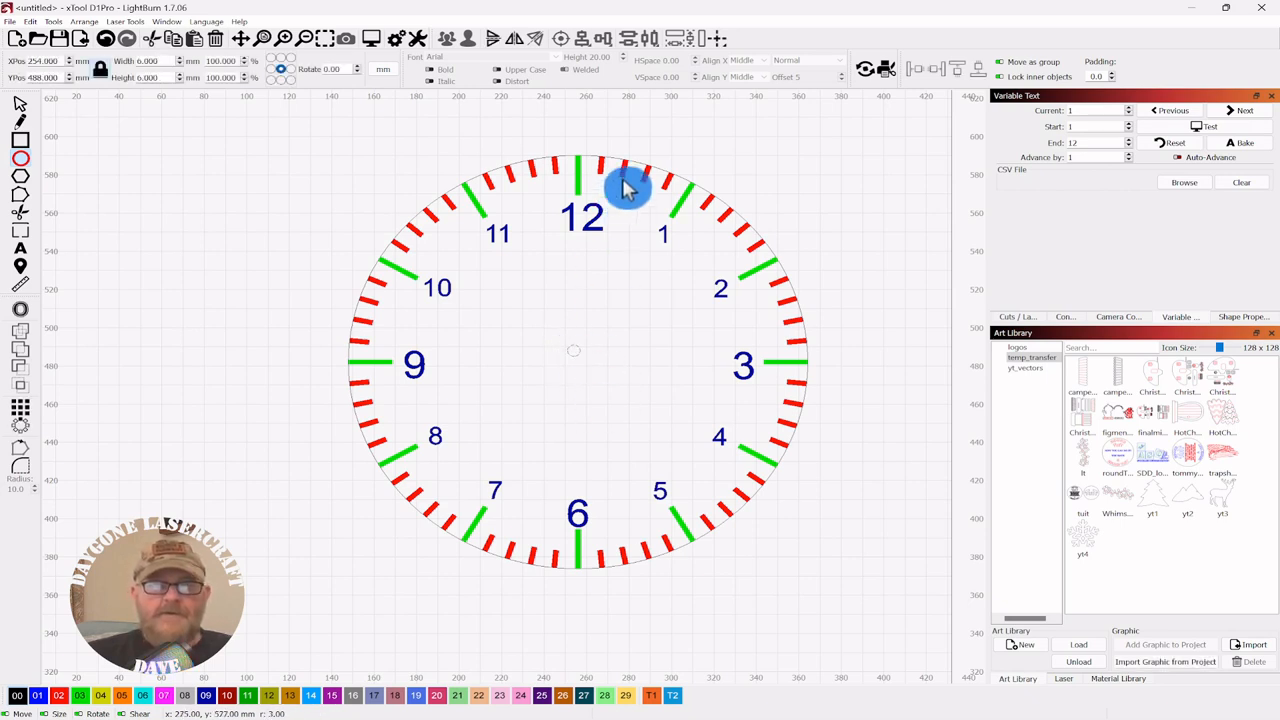
pyautogui.click(22, 110)
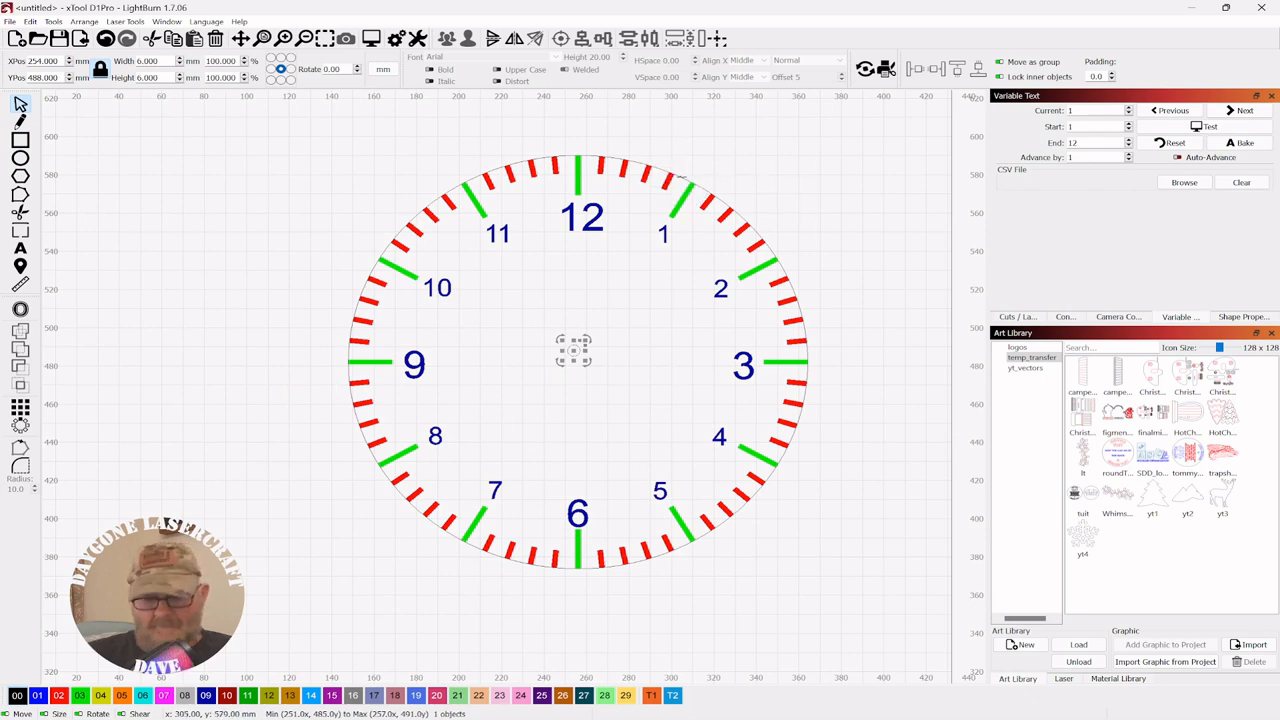
pyautogui.hotkey('ctrl', 'a')
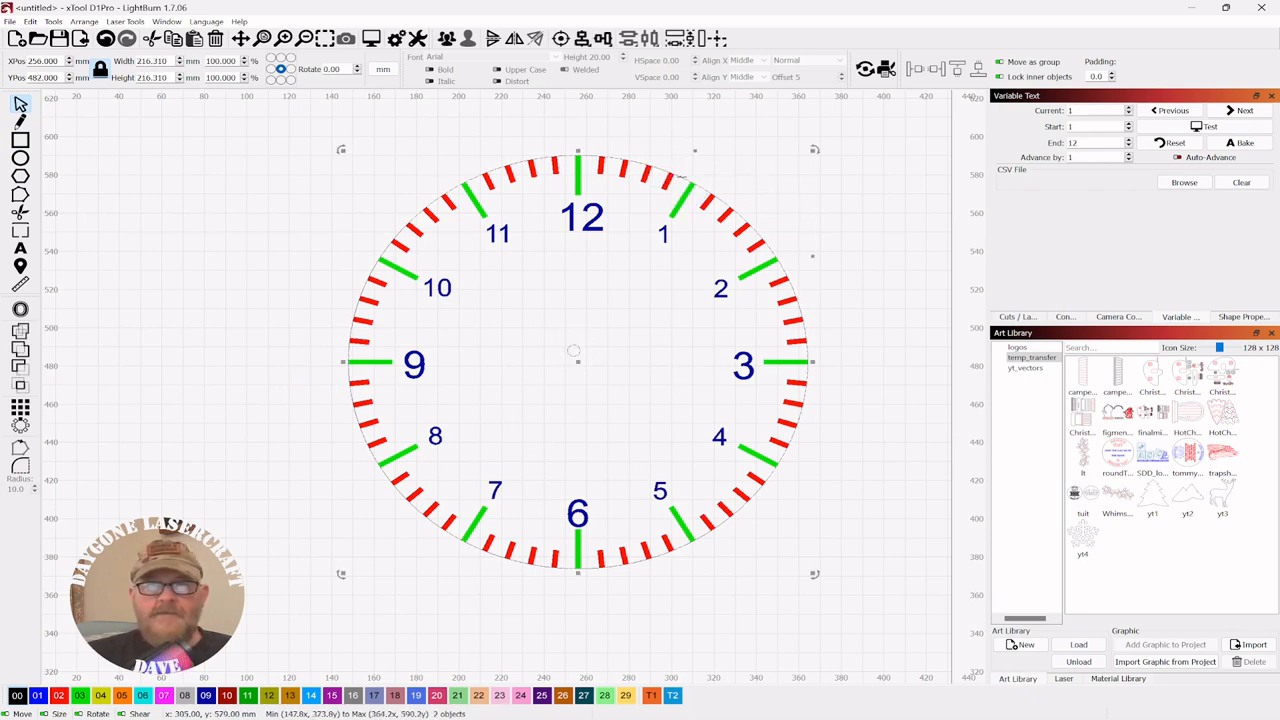
pyautogui.click(562, 38)
# - Give the centre circle dark blue palette colour 09
pyautogui.click(203, 240)
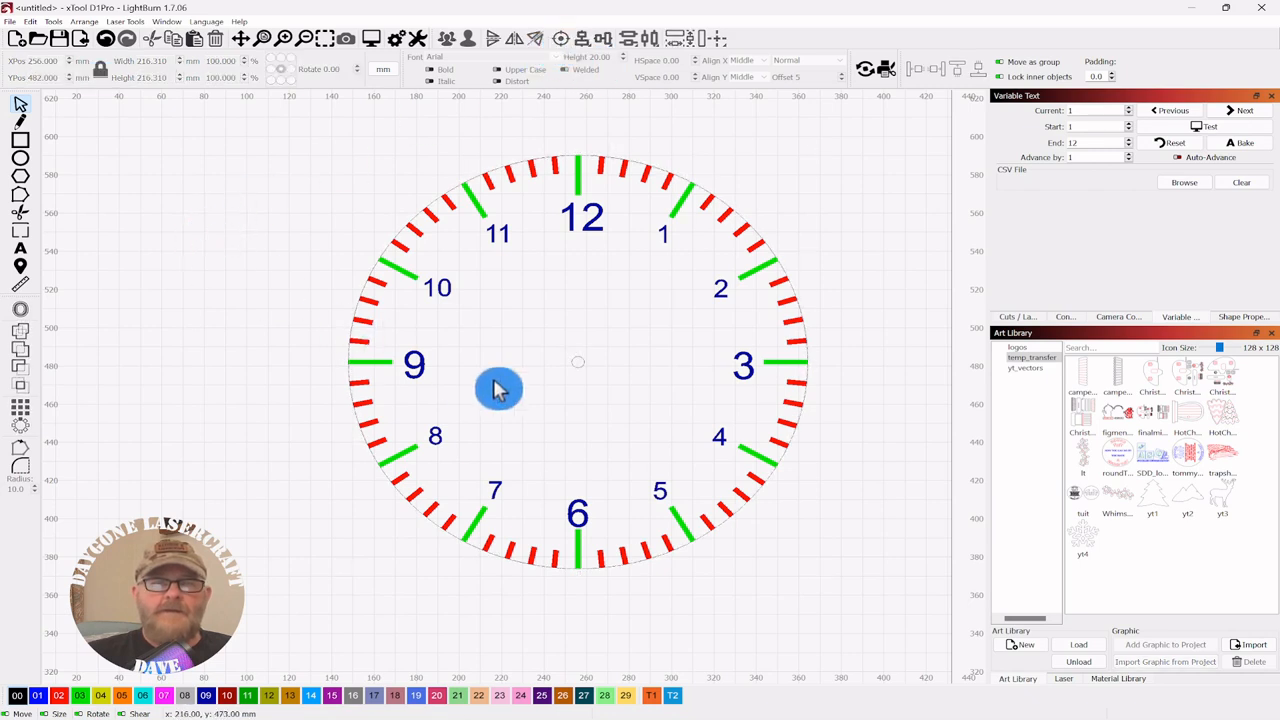
pyautogui.moveTo(620, 343); pyautogui.dragTo(508, 386)
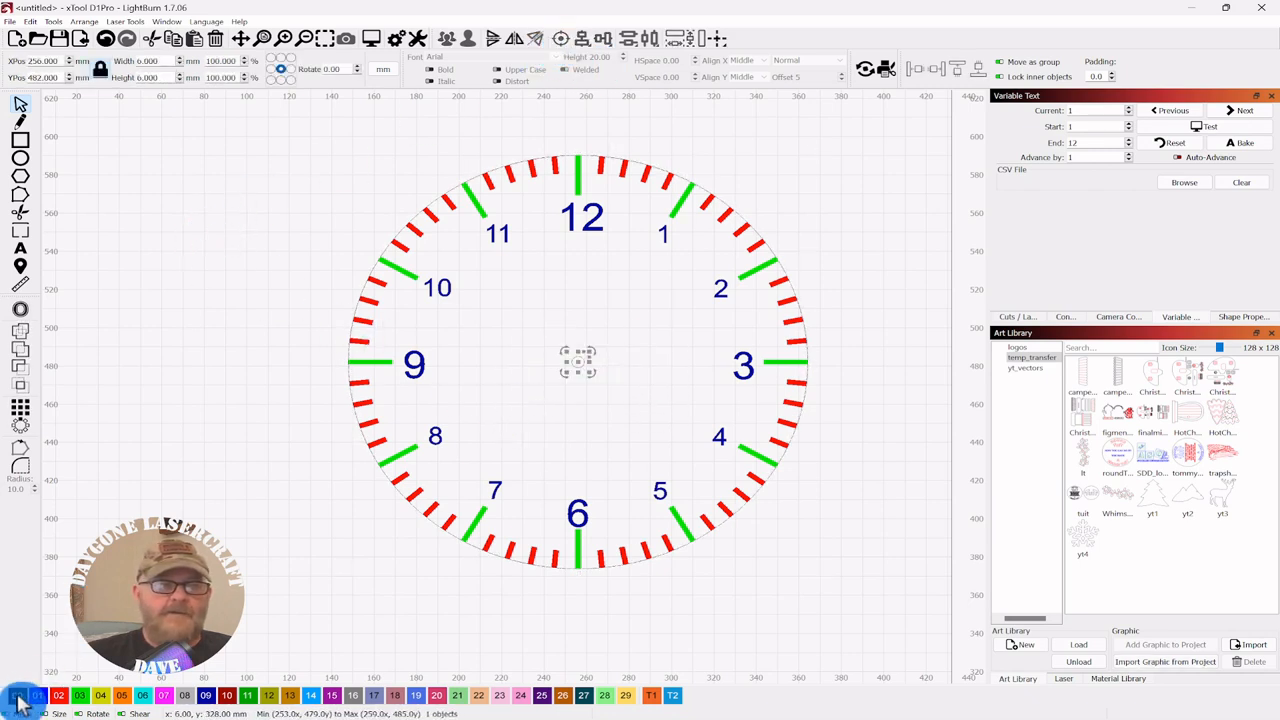
pyautogui.click(205, 697)
pyautogui.click(194, 371)
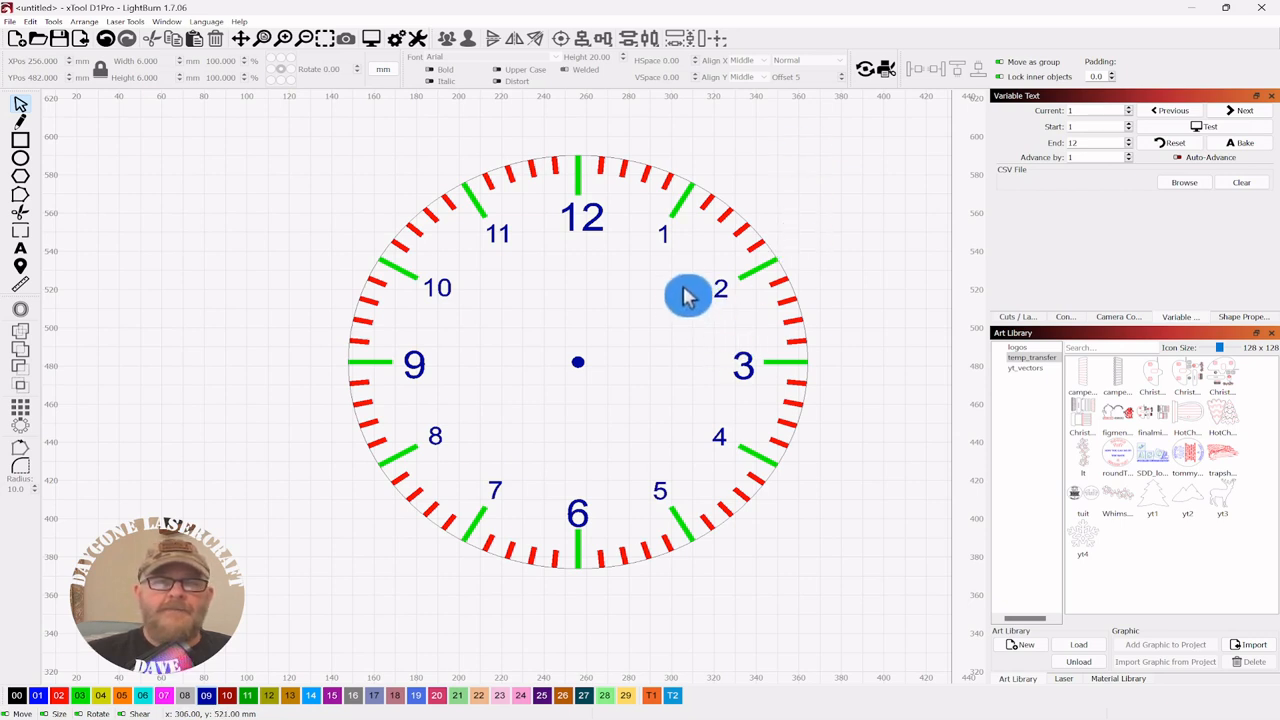
pyautogui.click(474, 406)
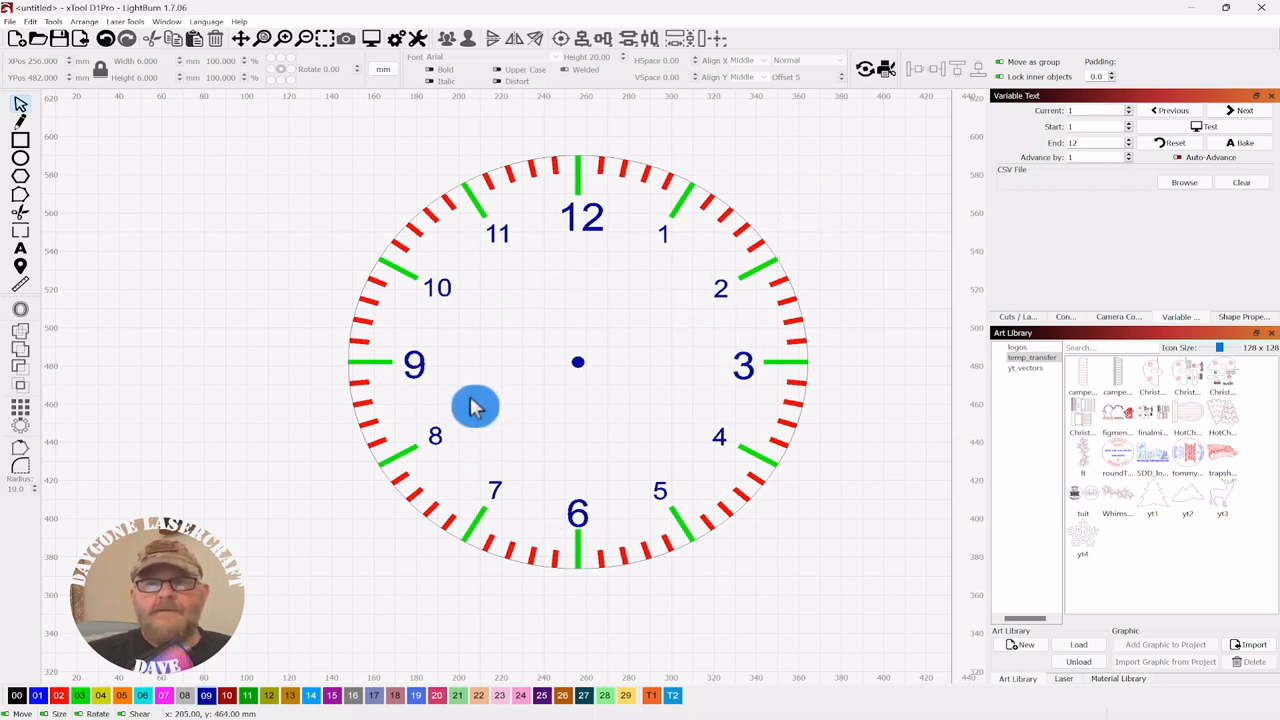